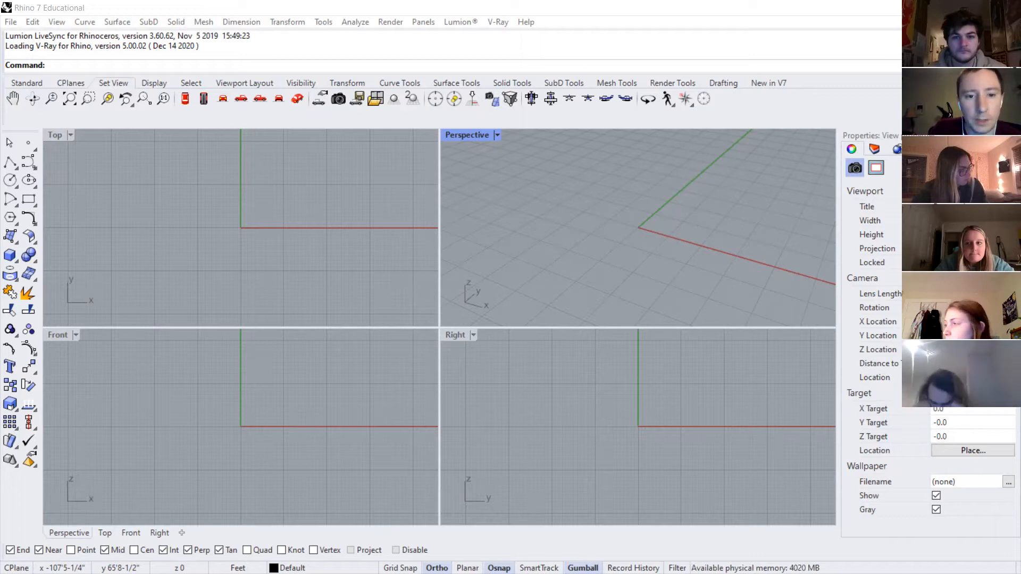
Switch to the browser and open the Download Lumion LiveSync for Rhino support page to examine its download and uninstall instructions.
key(alt+Tab)
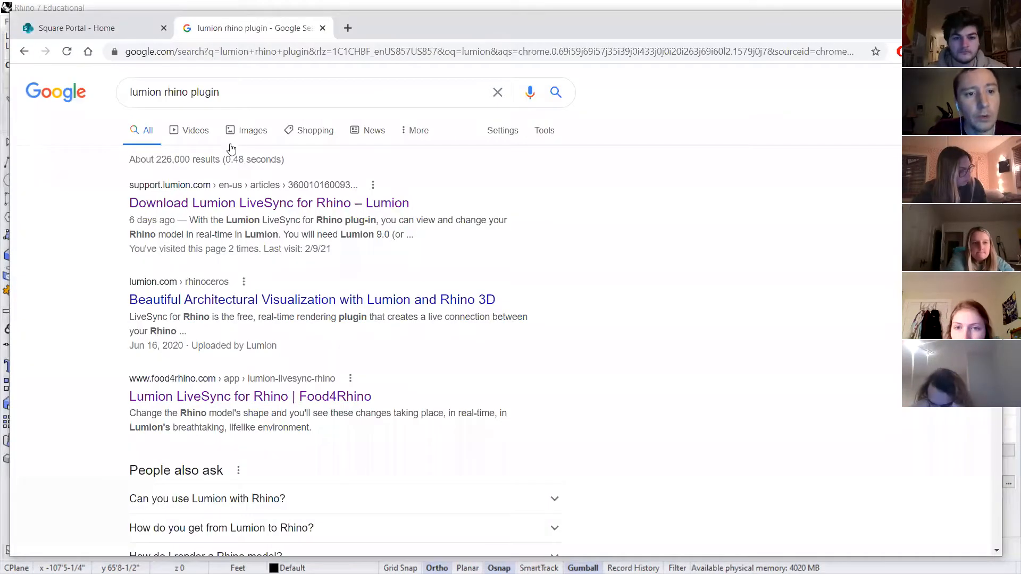
click(186, 207)
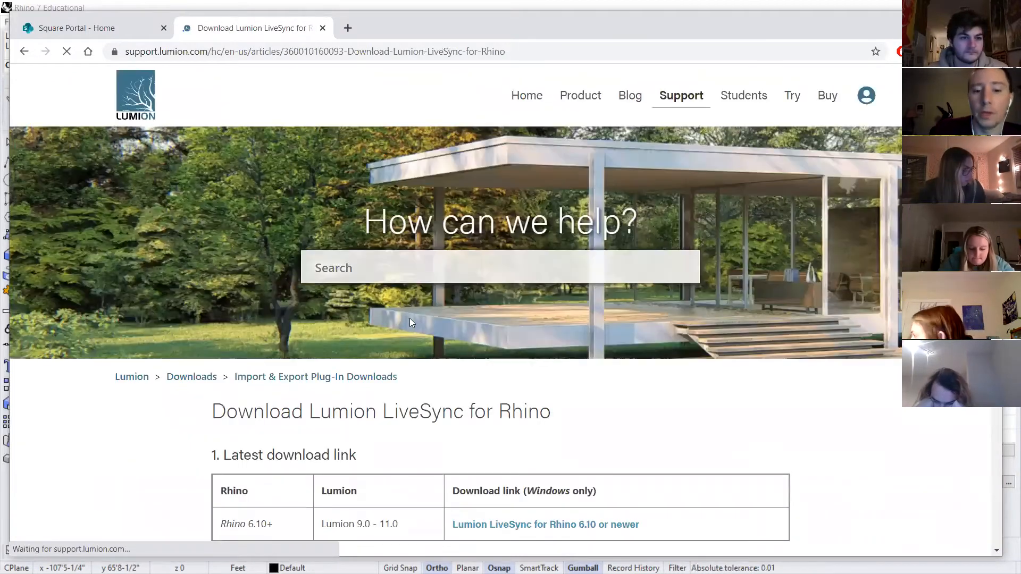
scroll(251, 386, down, 4)
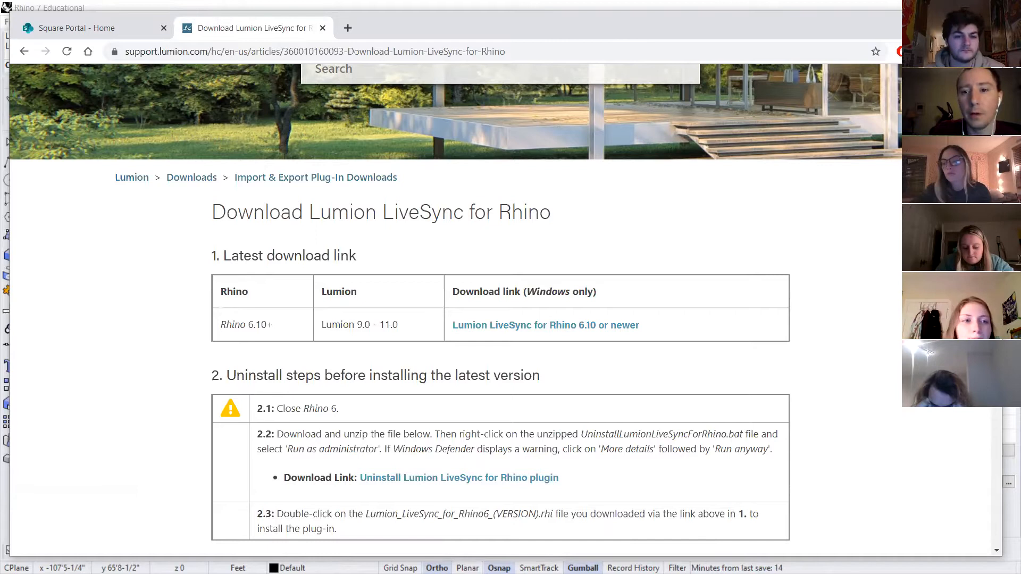
Switch back to Rhino and look over the commands the Lumion plug-in offers, including the COLLADA (.DAE) export.
key(alt+Tab)
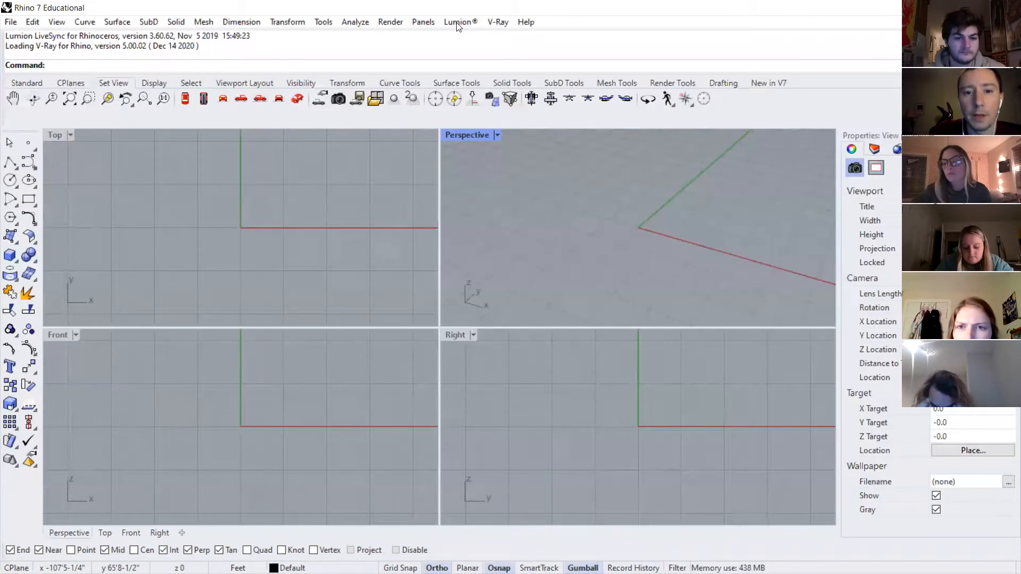
click(458, 21)
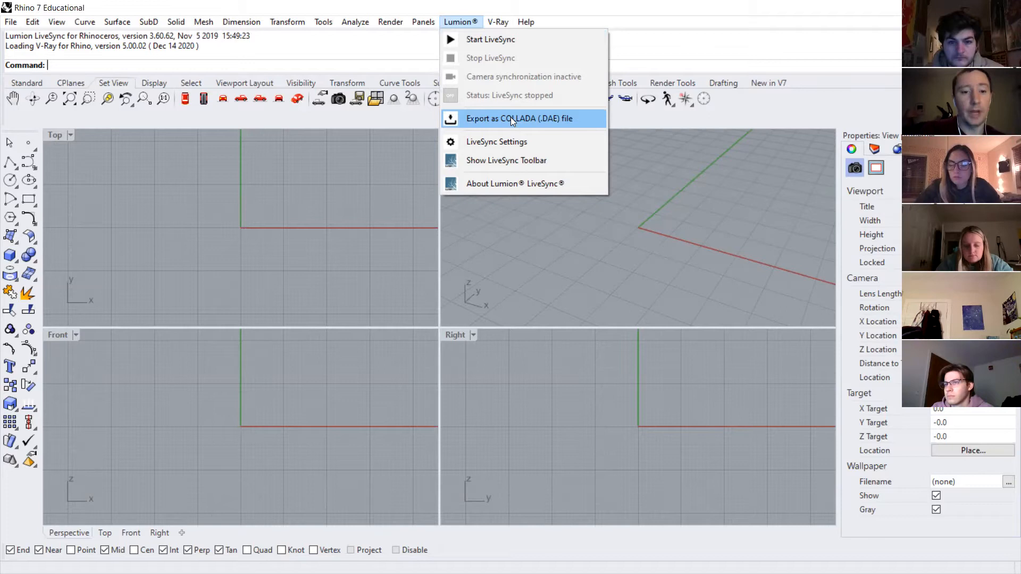
click(574, 228)
Review the file formats available for saving the model, cancel without saving, and recheck the Lumion plug-in commands.
click(10, 22)
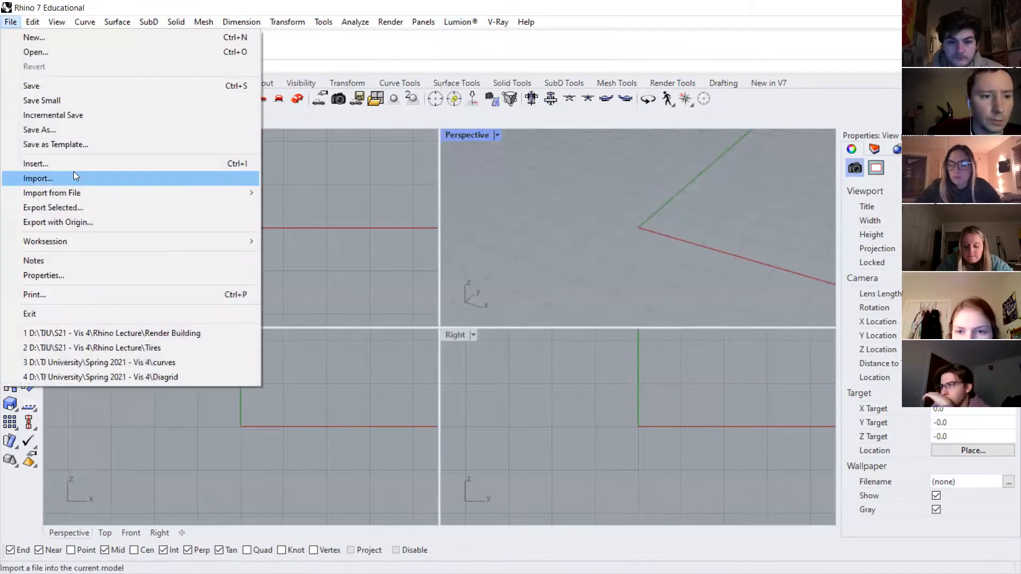
click(63, 132)
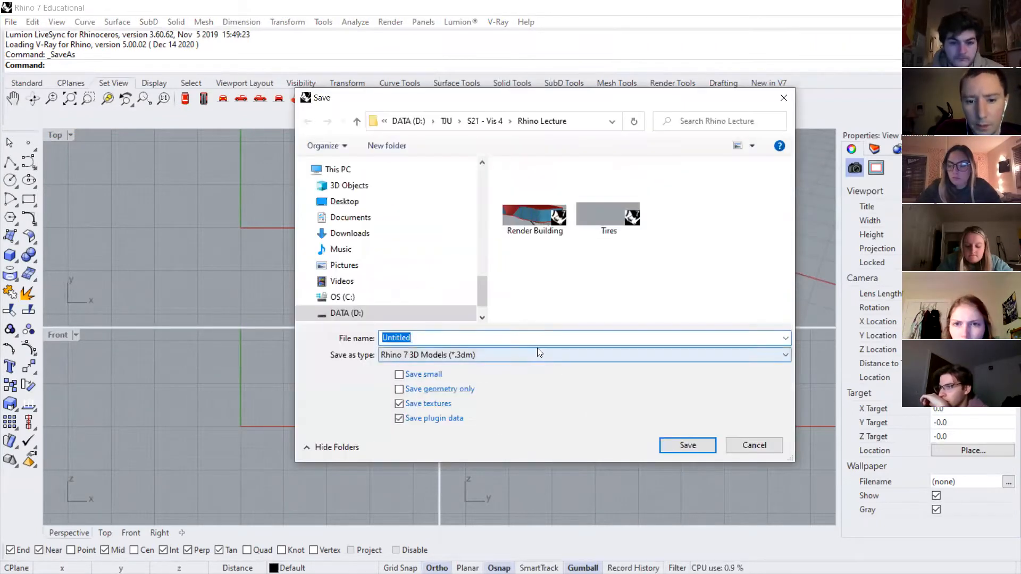
click(537, 349)
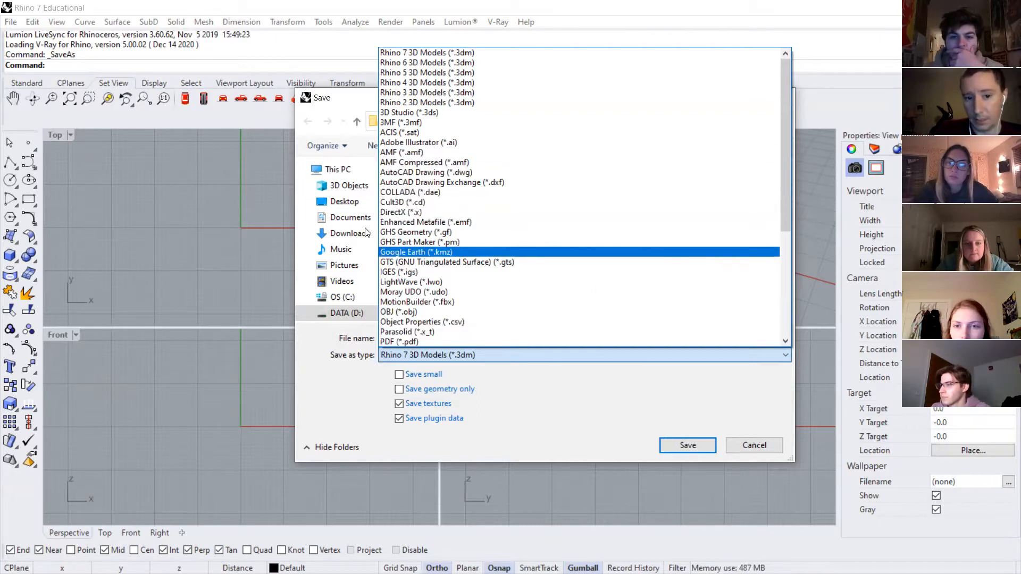
click(745, 446)
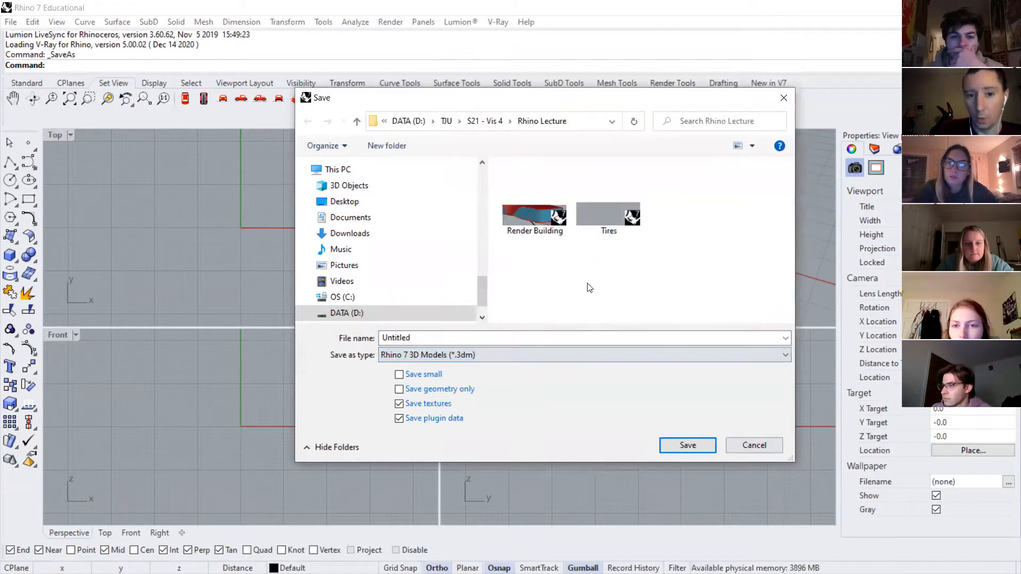
click(776, 451)
click(461, 22)
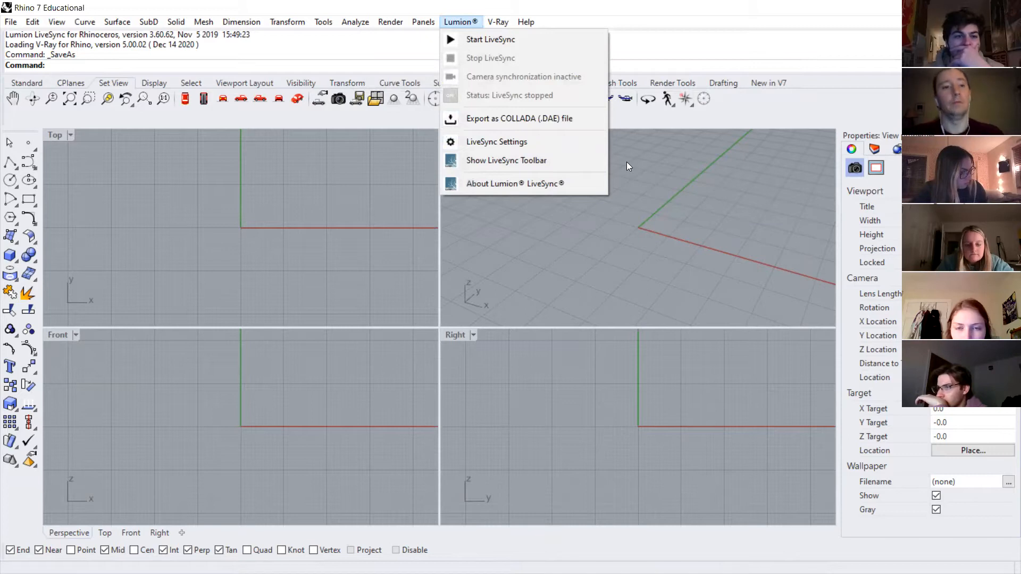
click(209, 273)
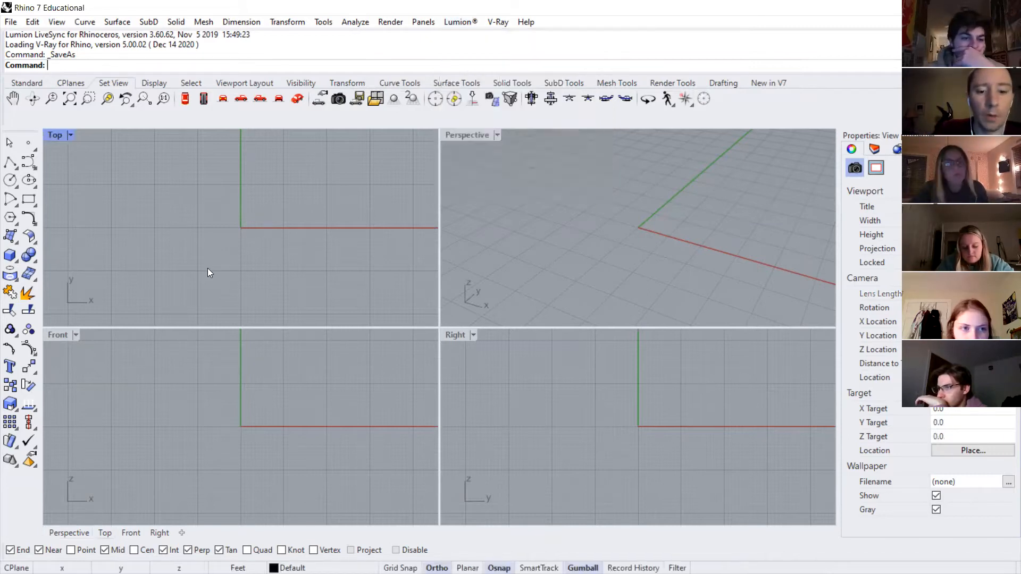
Open the recent Render Building model without saving changes to the untitled file.
click(11, 22)
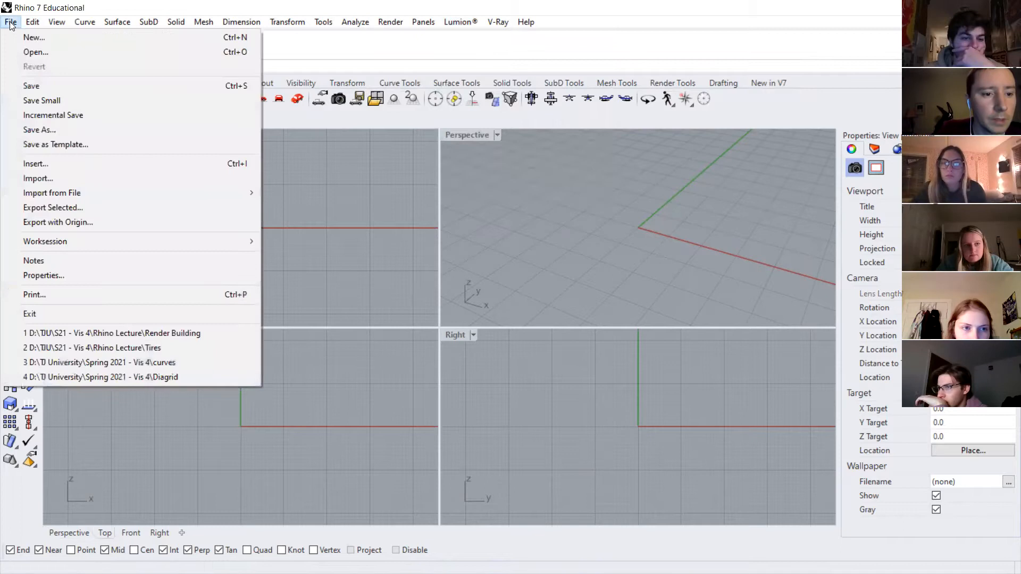
click(173, 332)
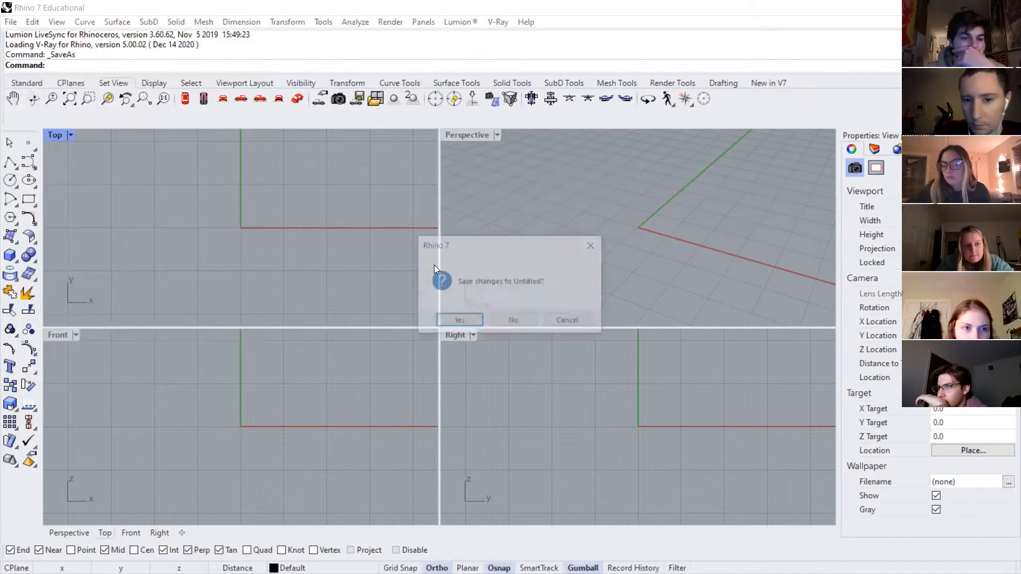
click(505, 326)
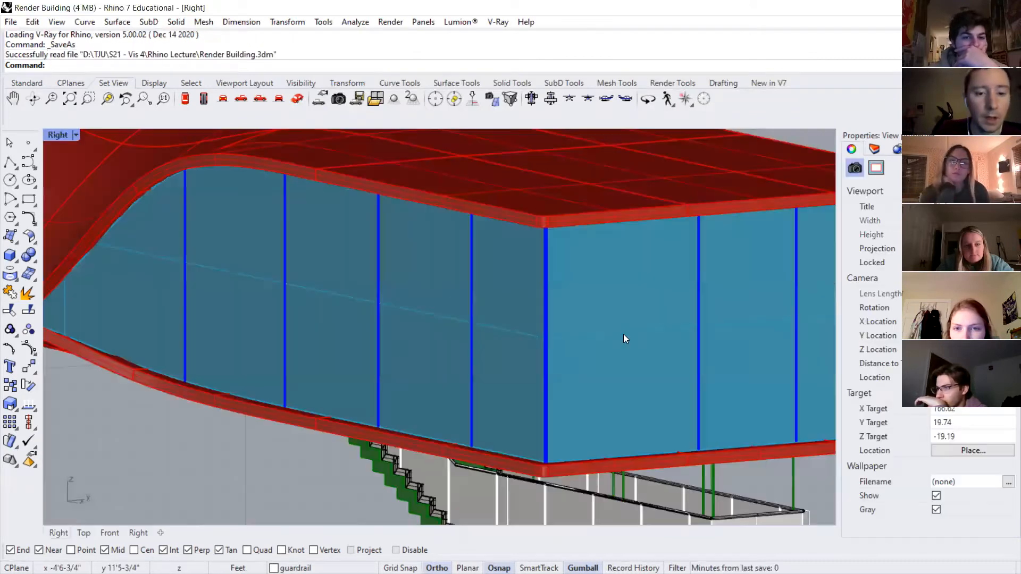
Examine the whole building model and the LiveSync commands available for sending it to Lumion.
scroll(479, 431, down, 5)
scroll(429, 438, up, 5)
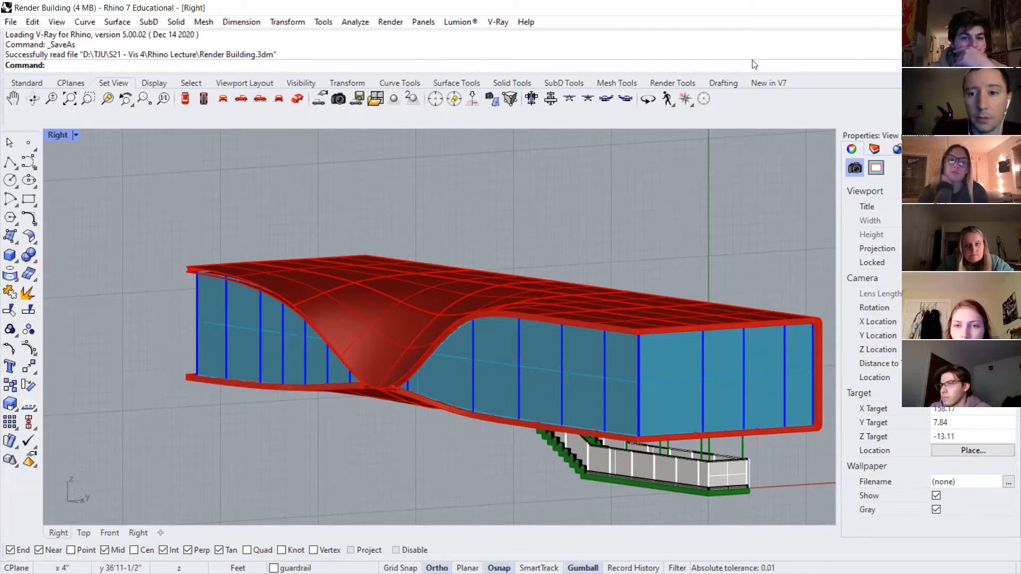
click(461, 22)
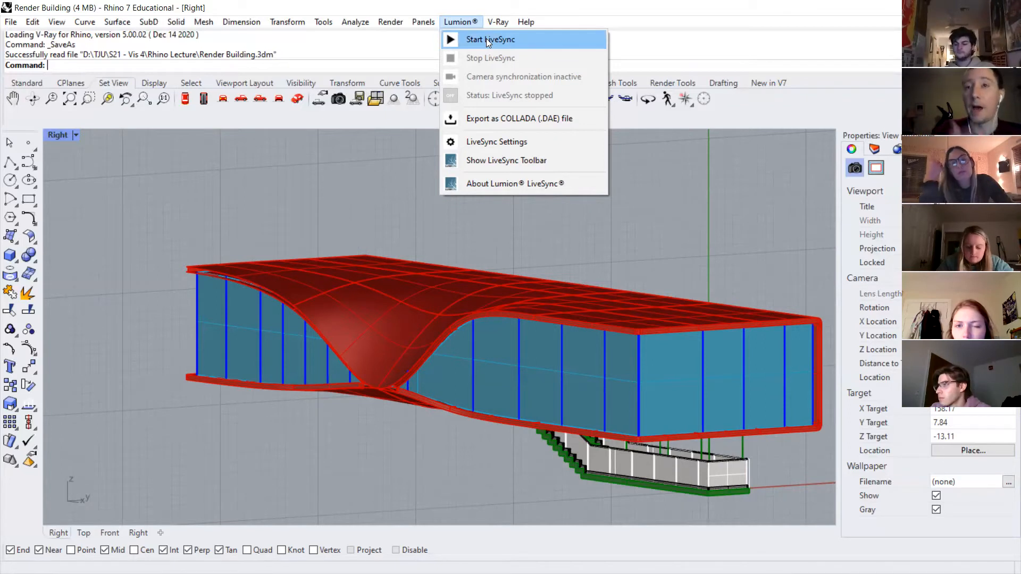
click(366, 214)
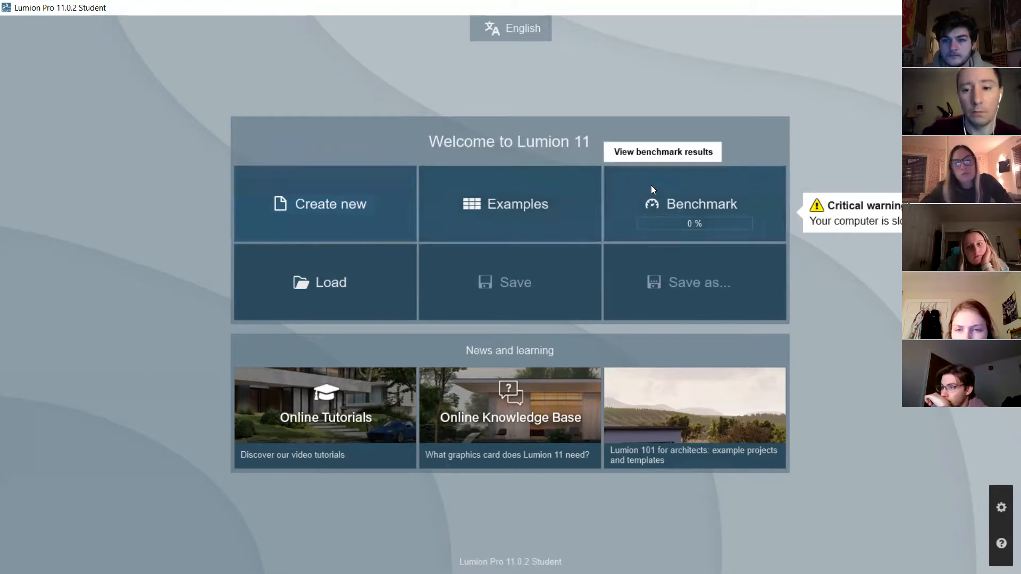
Switch to Lumion and look over the new-project templates and the project loading options, returning to the welcome screen.
click(342, 219)
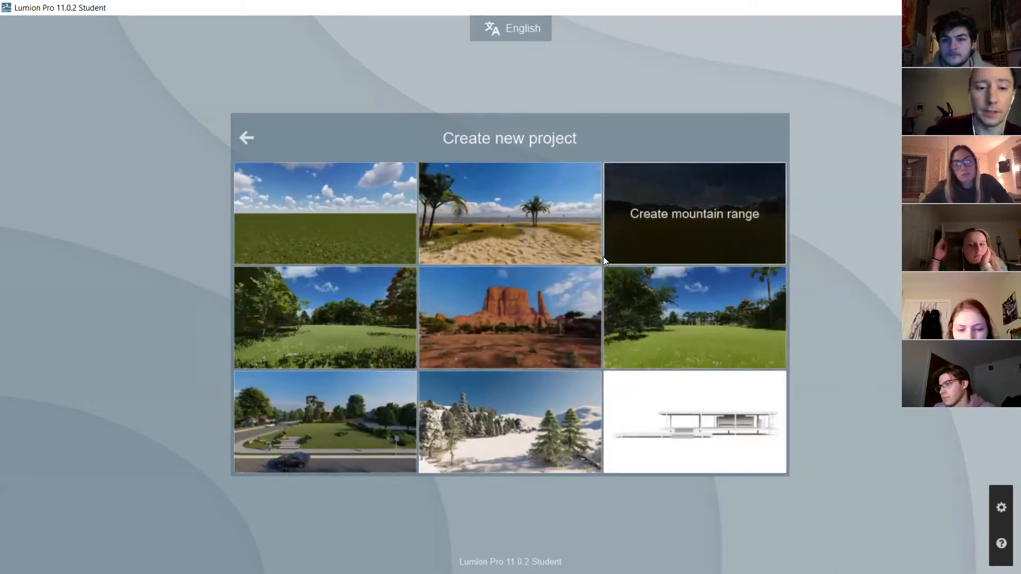
click(247, 138)
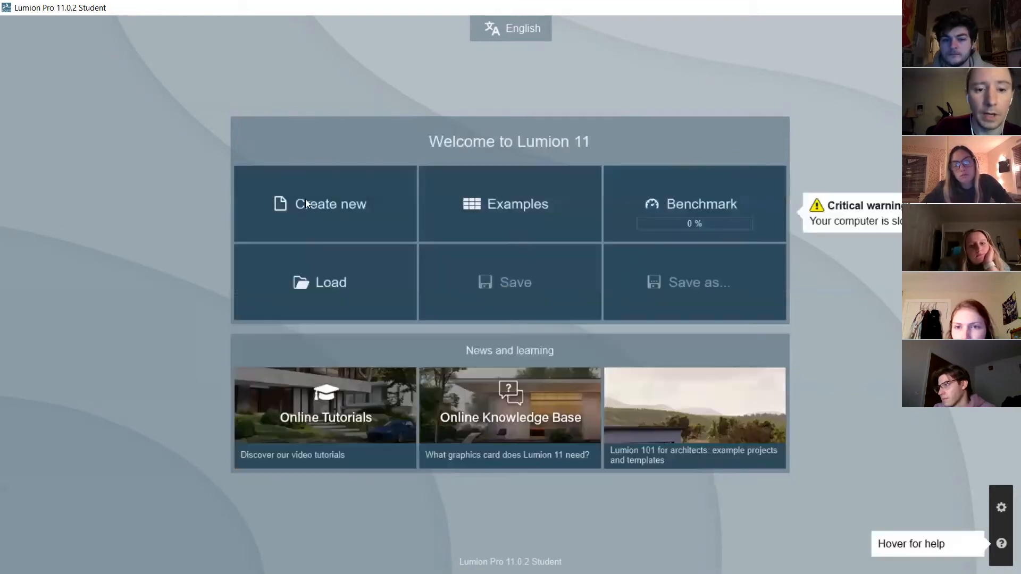
click(360, 302)
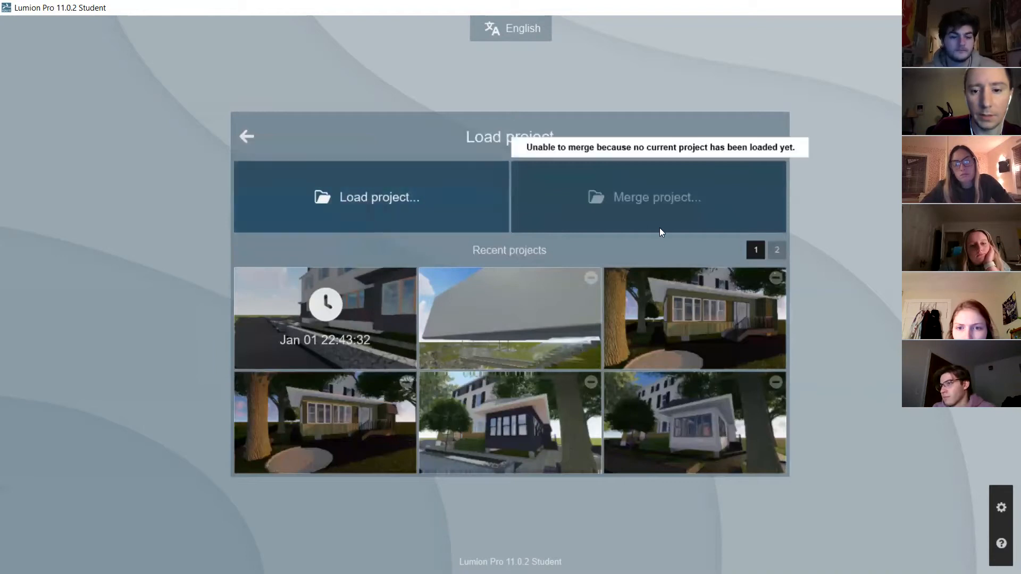
click(246, 137)
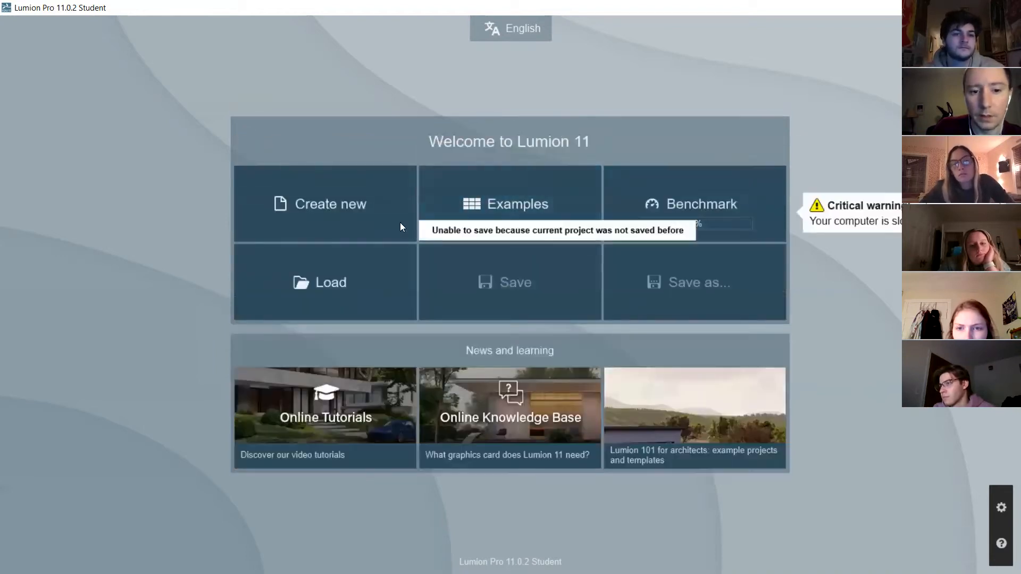
Create a new project from the mountain range template.
click(302, 203)
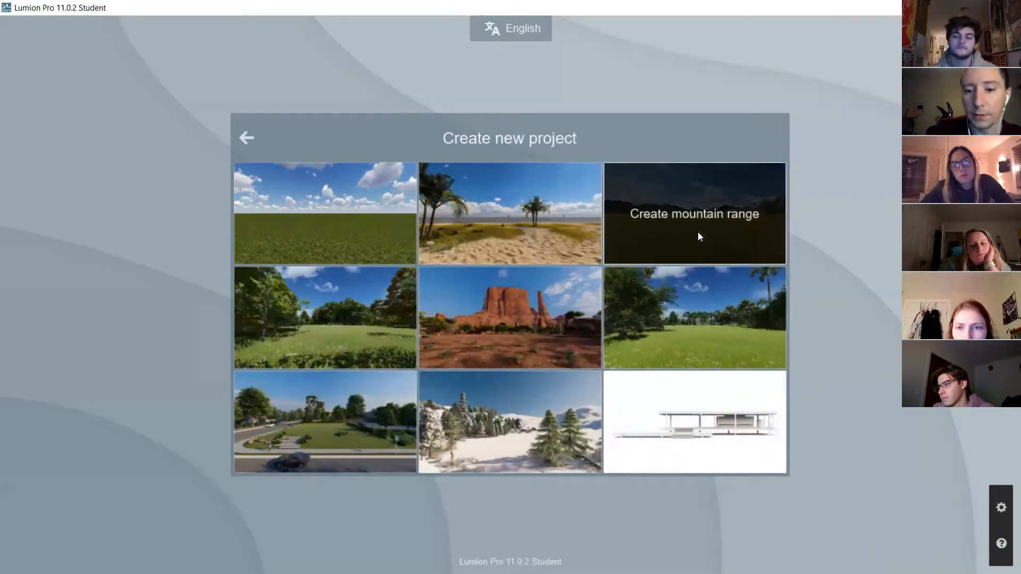
click(699, 236)
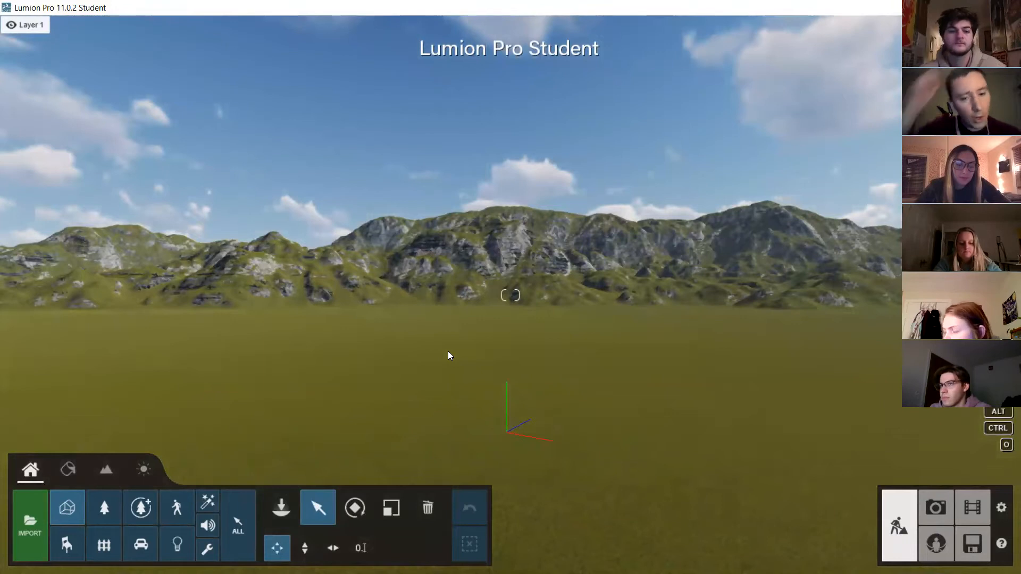
Look around the mountain scene and move the camera forward across the grass field.
right_drag(564, 358, 474, 348)
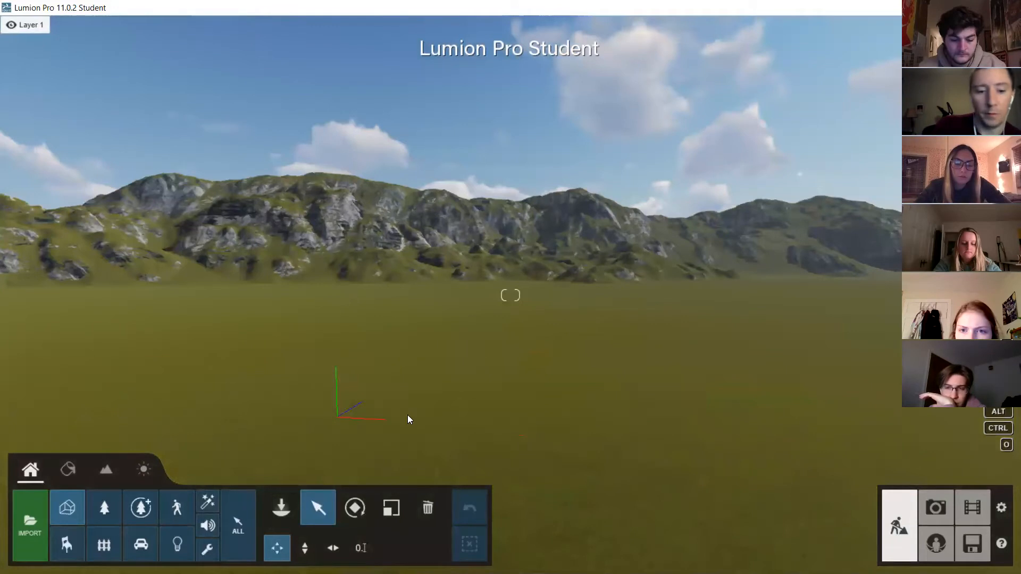
right_drag(336, 331, 523, 401)
right_drag(513, 295, 524, 359)
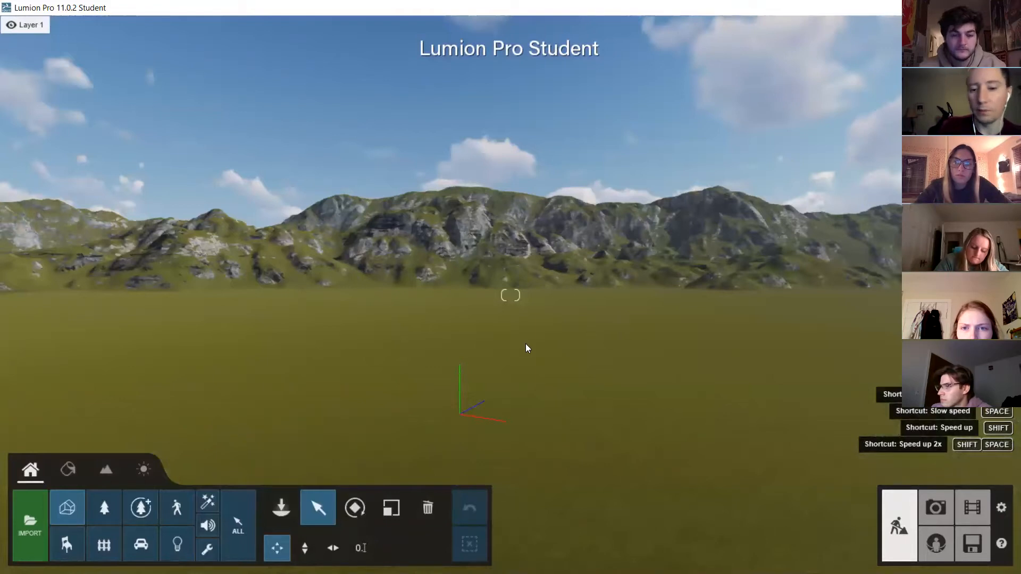
right_drag(563, 355, 562, 355)
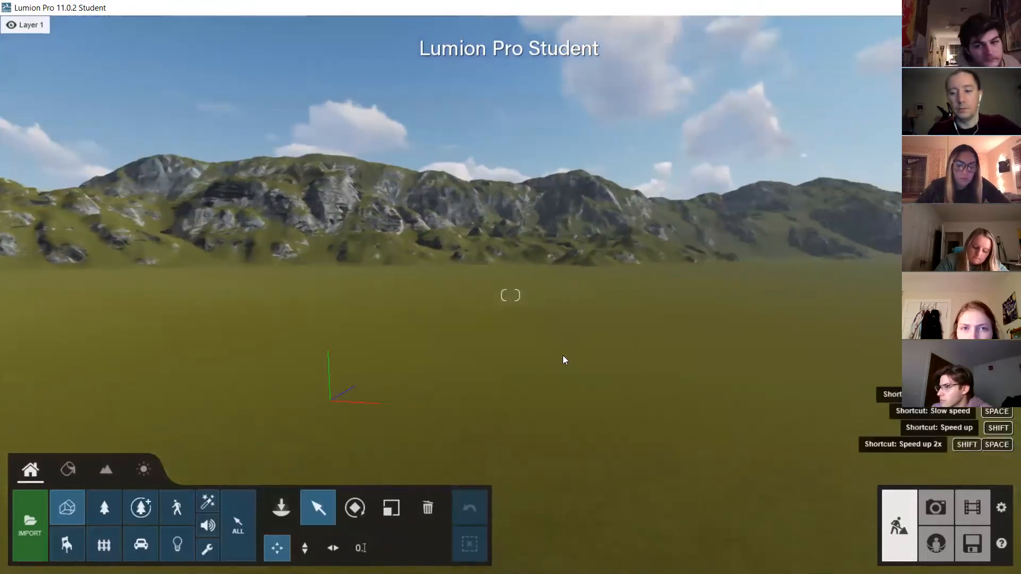
key(w)
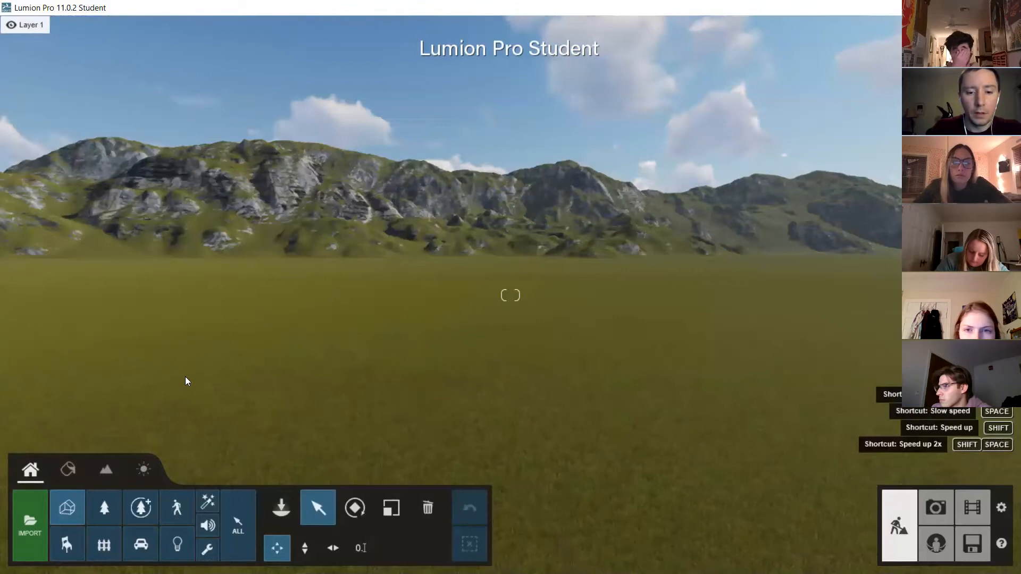
right_drag(510, 372, 420, 326)
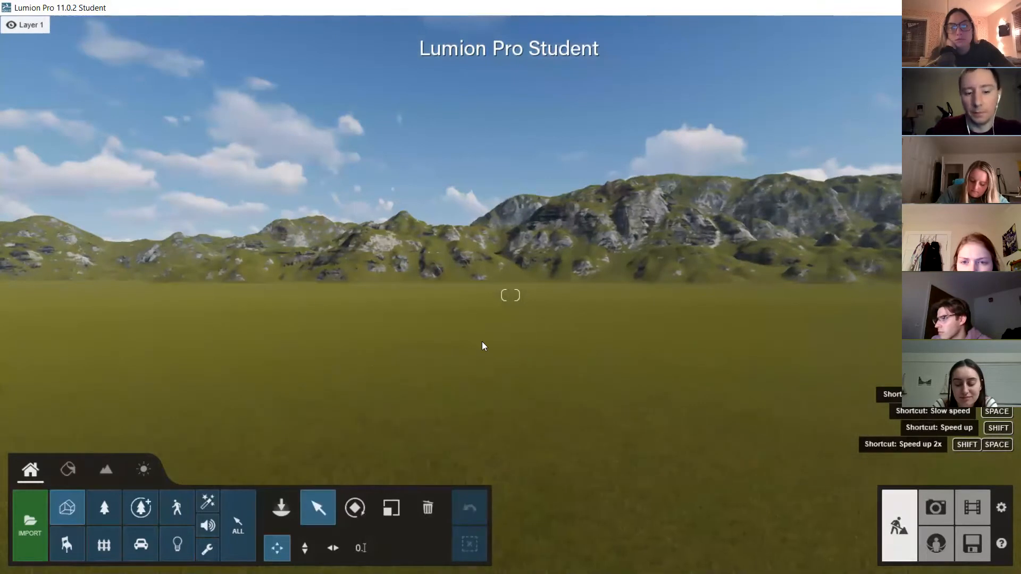
right_drag(370, 355, 233, 413)
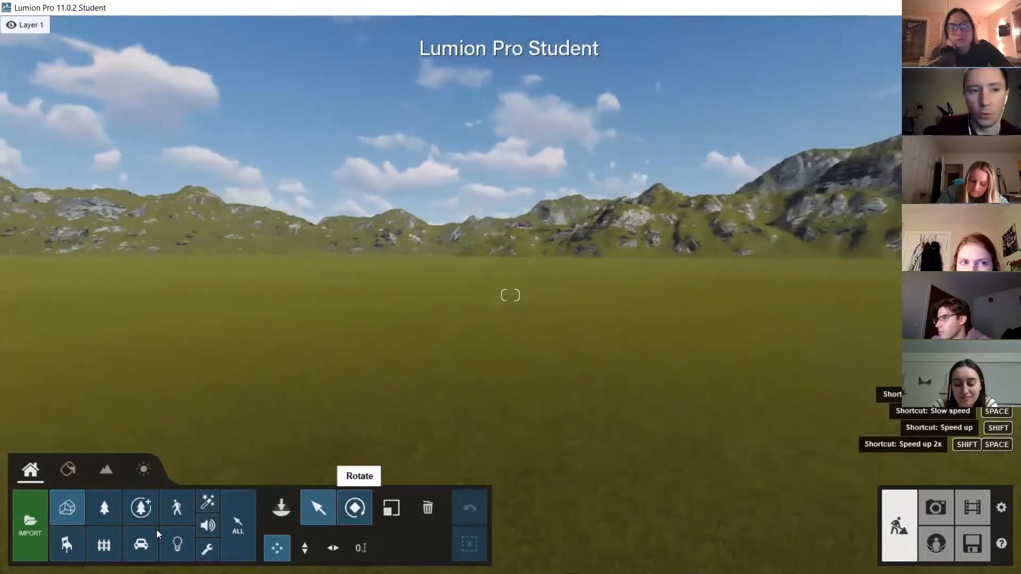
Open the People and Animals library for placement and show its Farm Animals category.
mouse_move(29, 35)
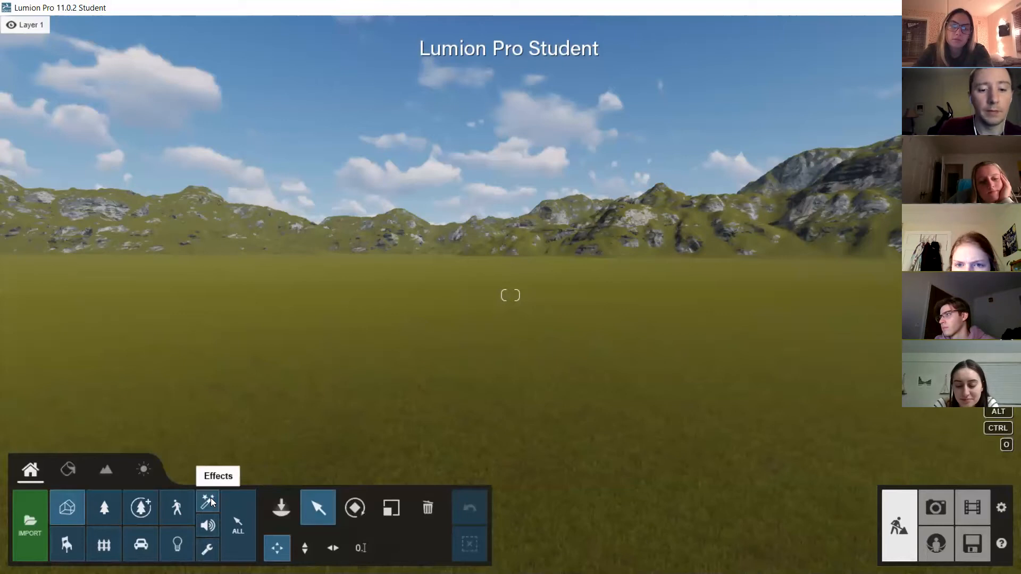
click(281, 508)
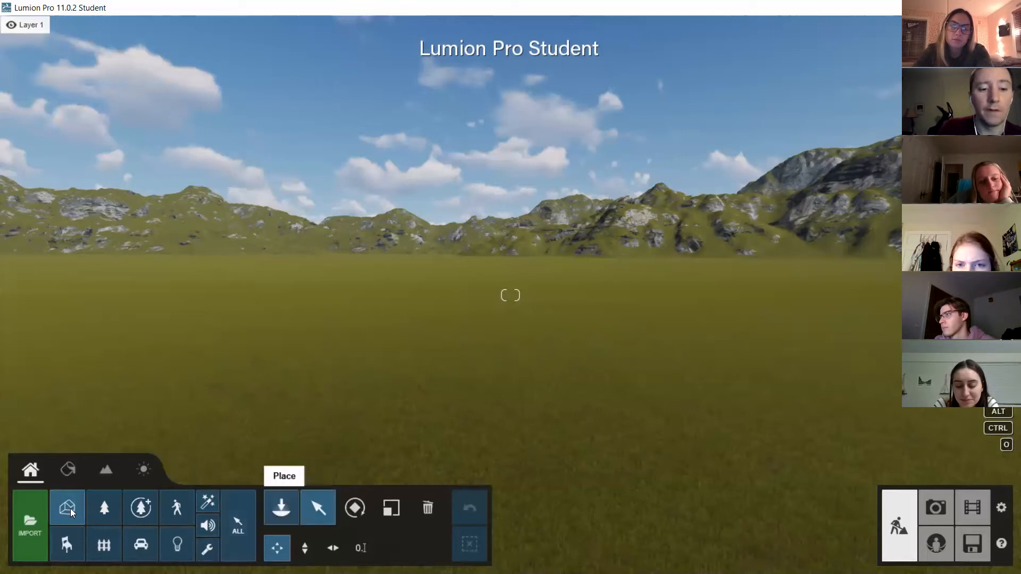
click(178, 509)
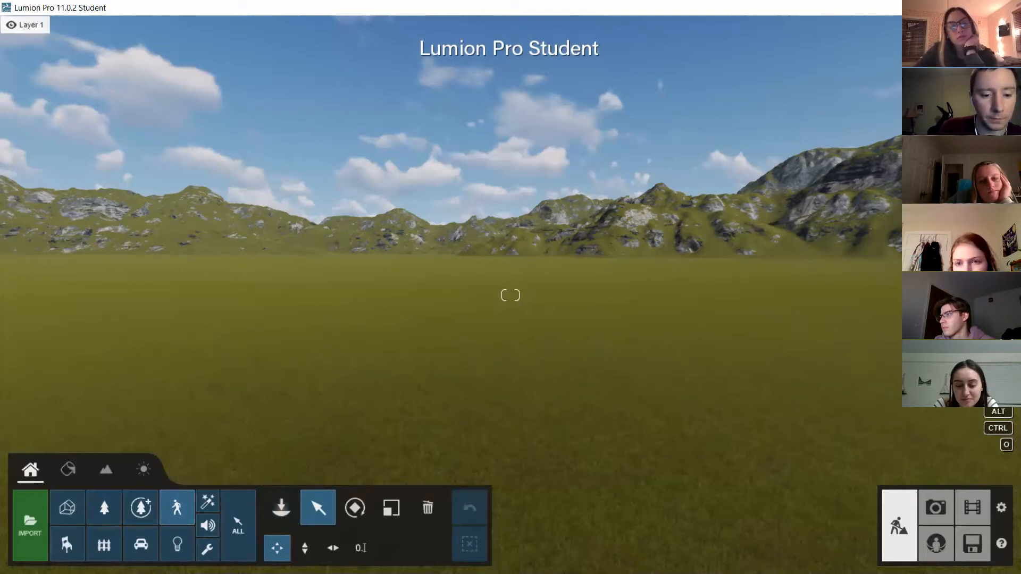
right_drag(233, 455, 227, 474)
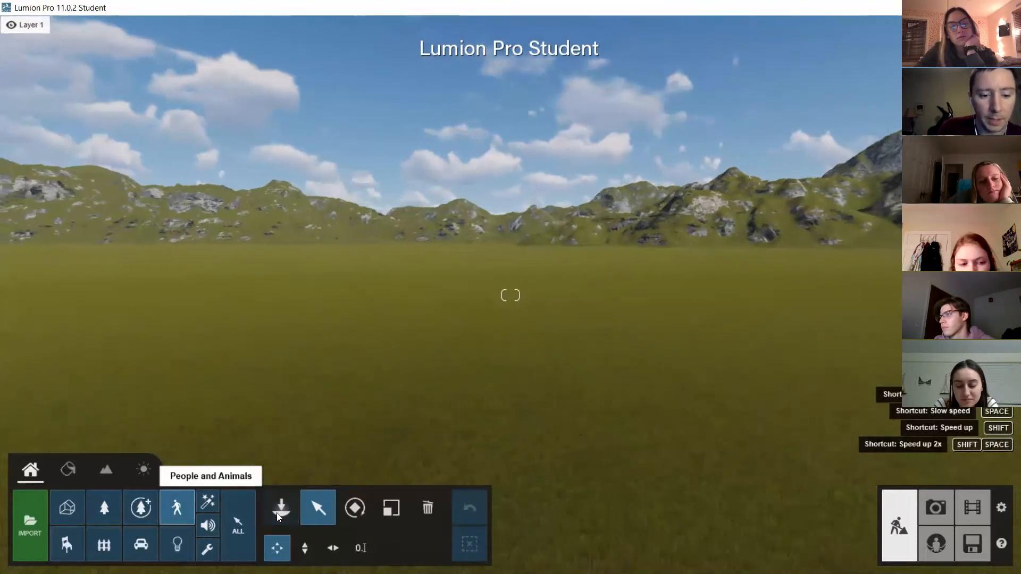
click(280, 508)
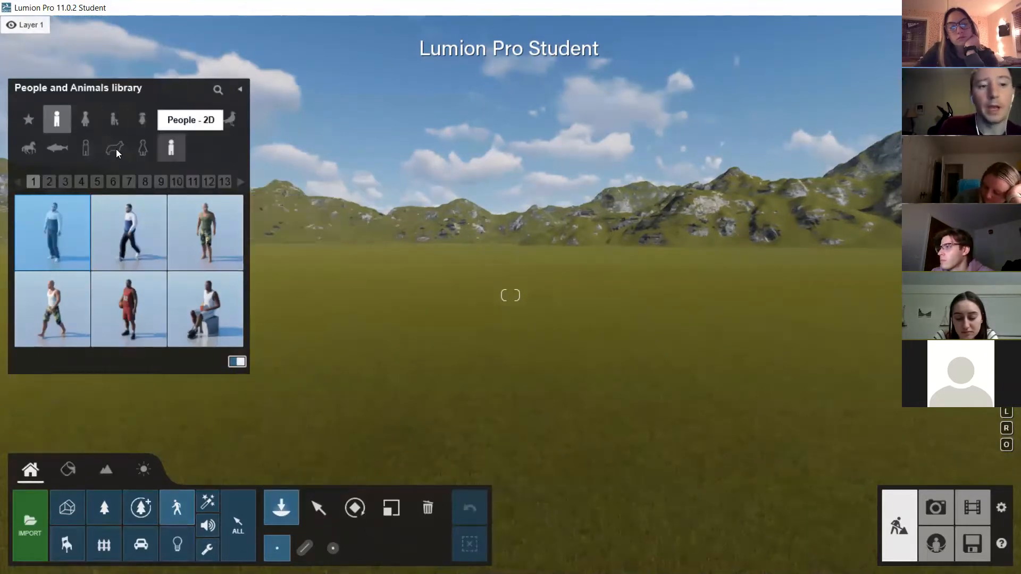
click(66, 147)
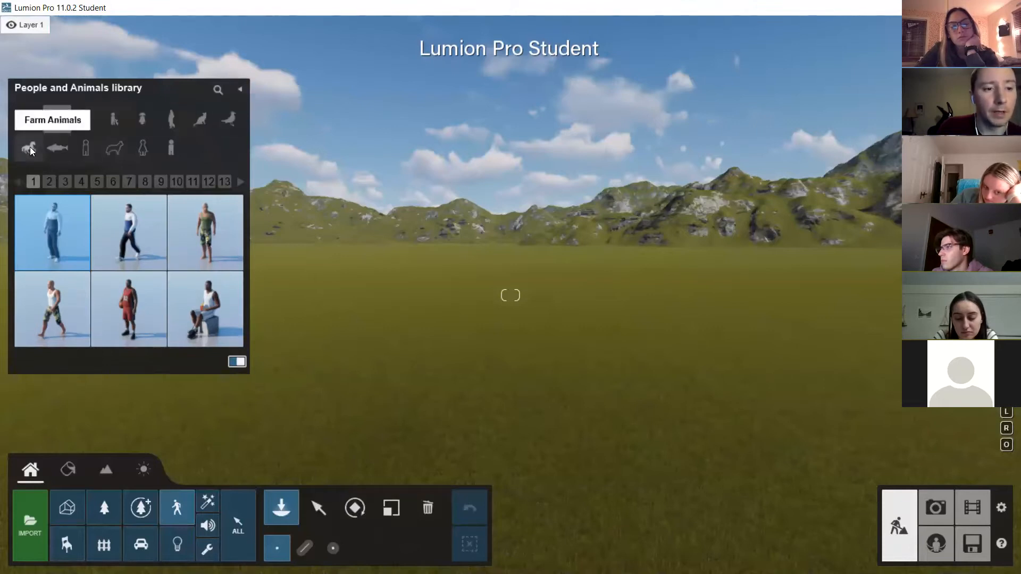
click(42, 155)
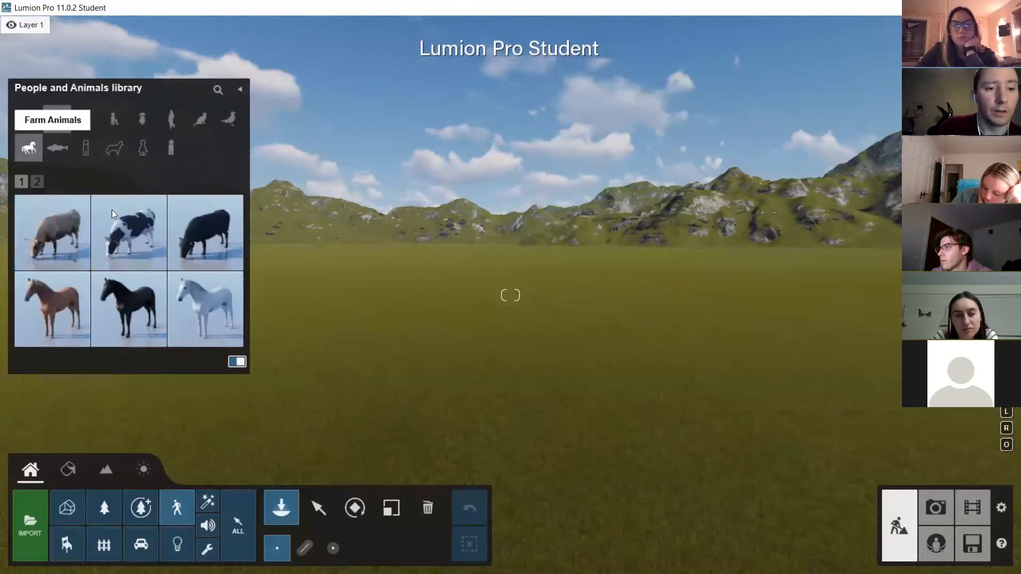
Choose Cow 002 Idle and place a single cow on the grass in the foreground.
mouse_move(135, 234)
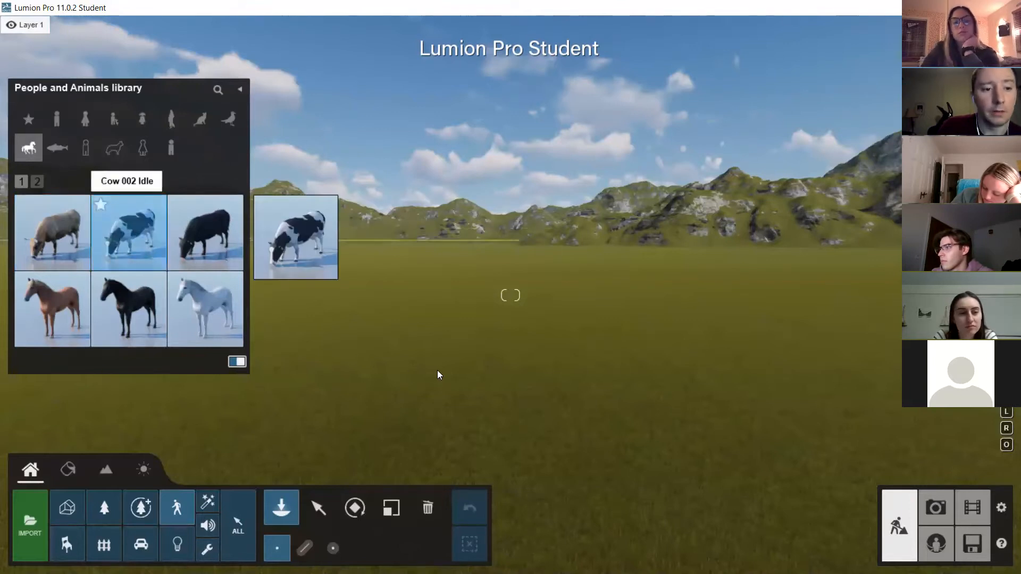
click(458, 392)
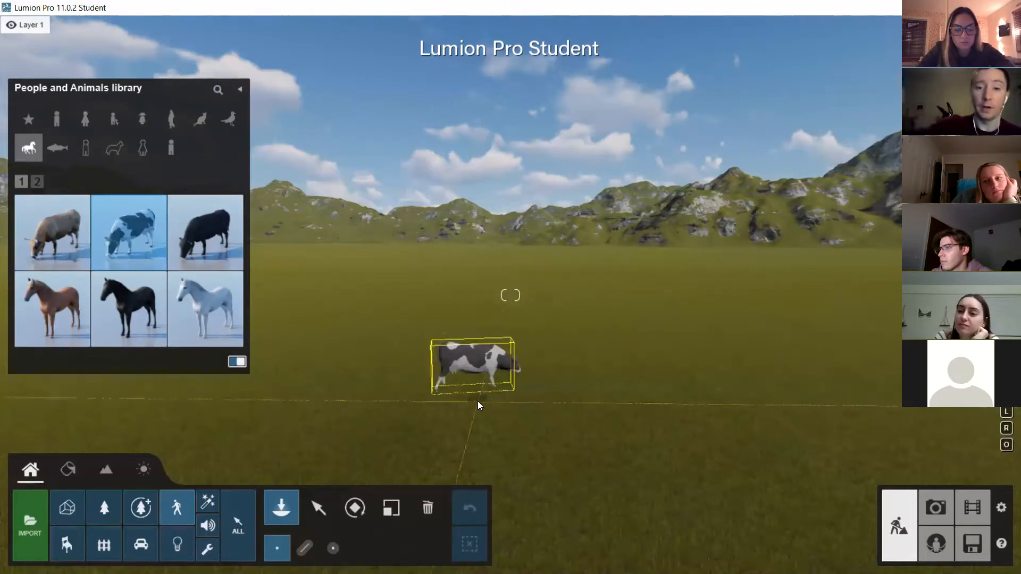
click(477, 401)
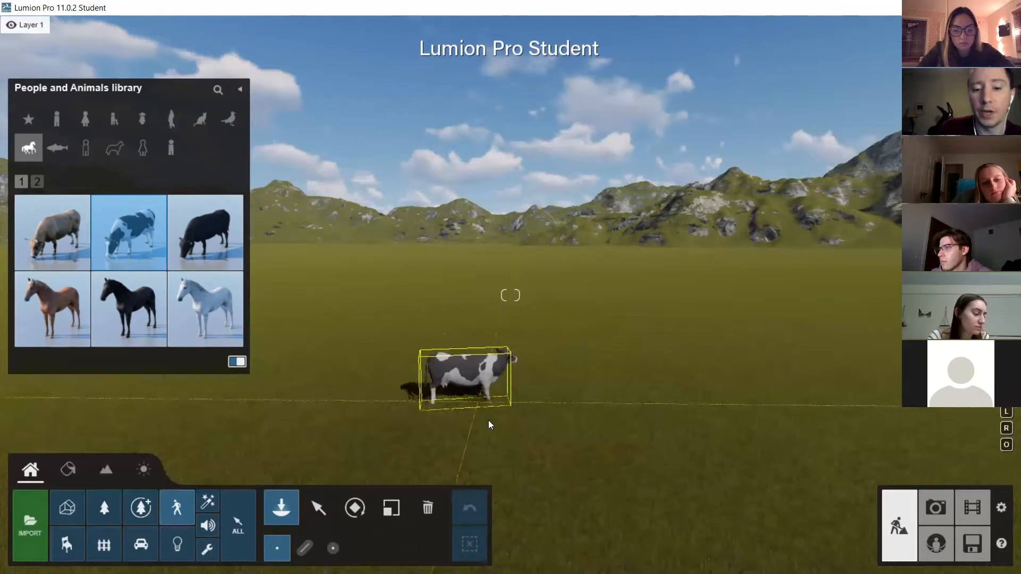
click(504, 432)
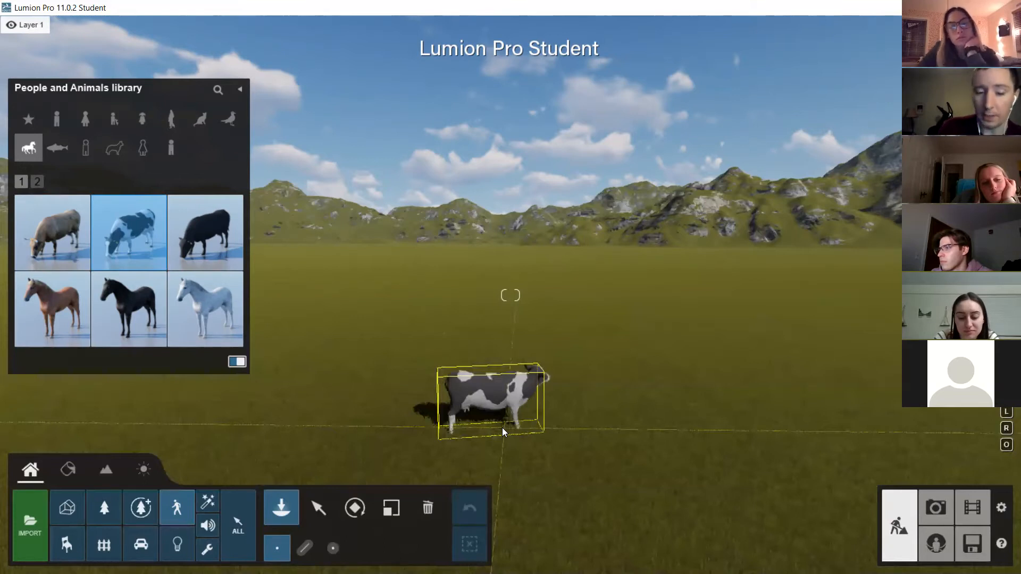
click(286, 326)
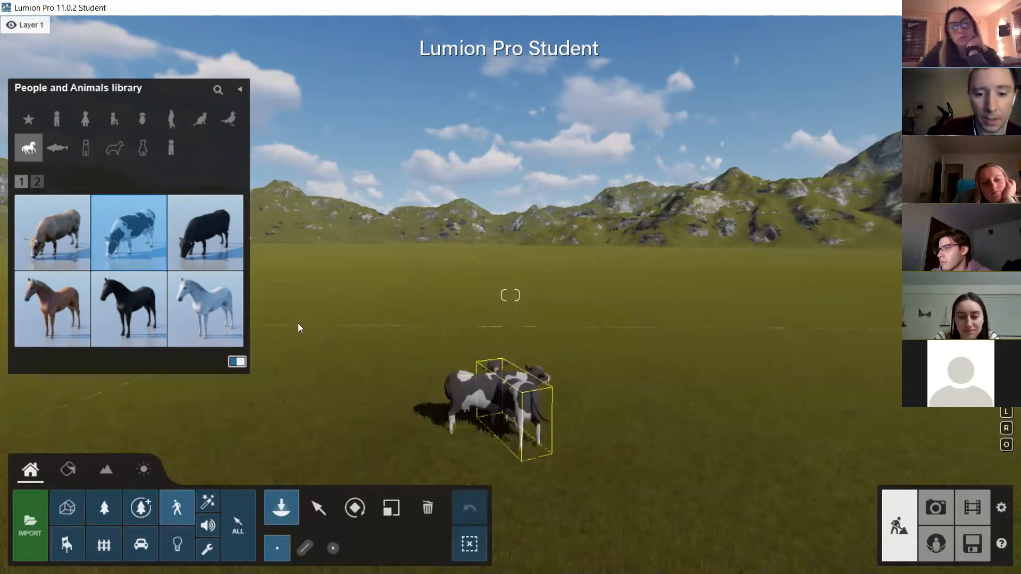
click(597, 385)
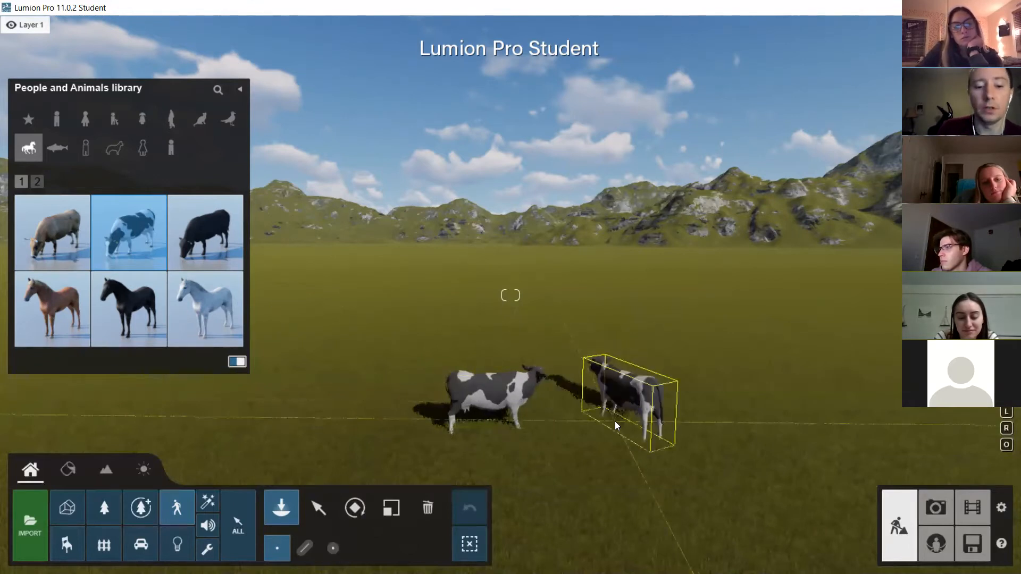
Place a cluster of Cow 002 Idle animals on the grass behind the first cow using cluster placement.
click(305, 548)
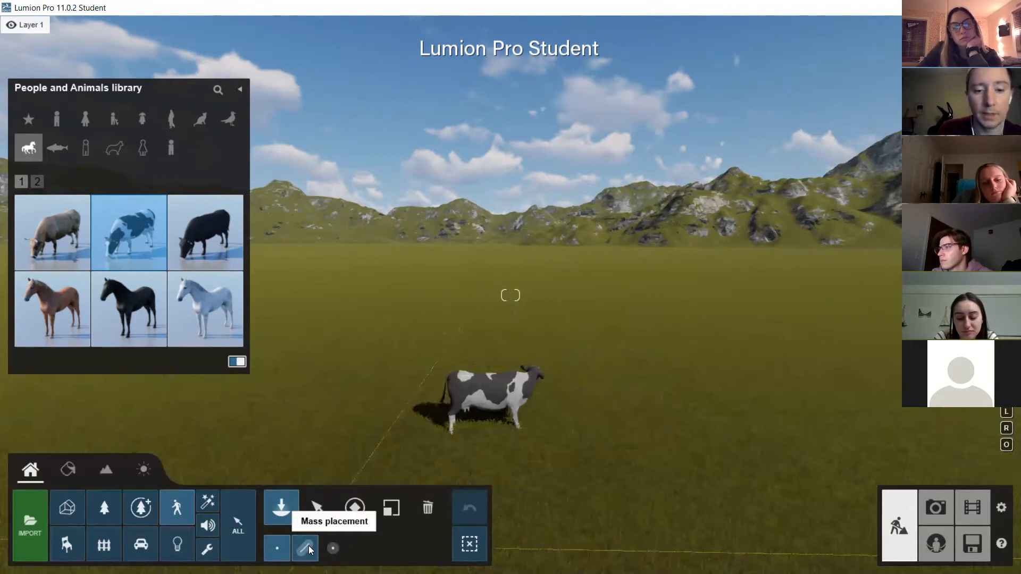
click(308, 546)
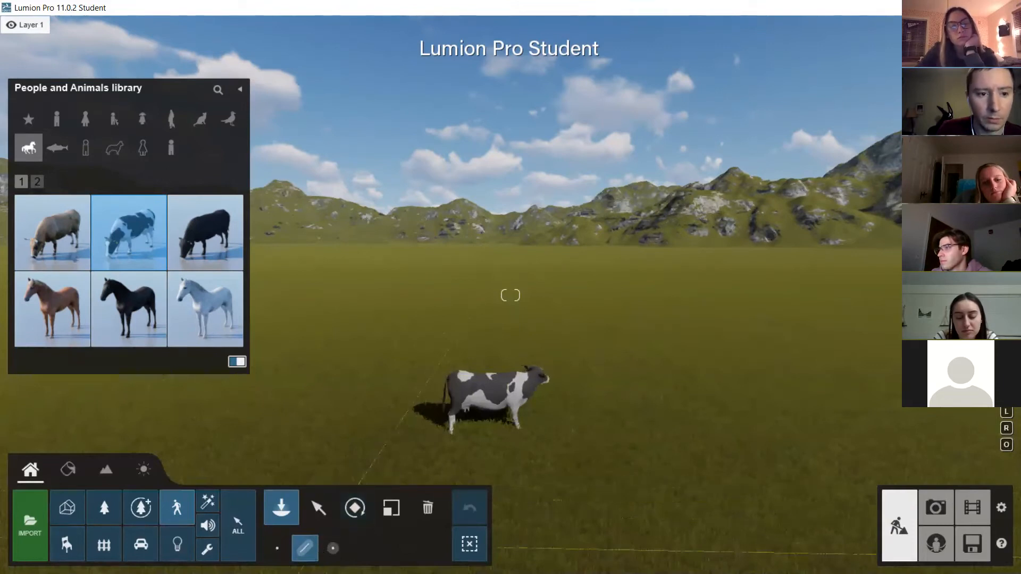
click(335, 549)
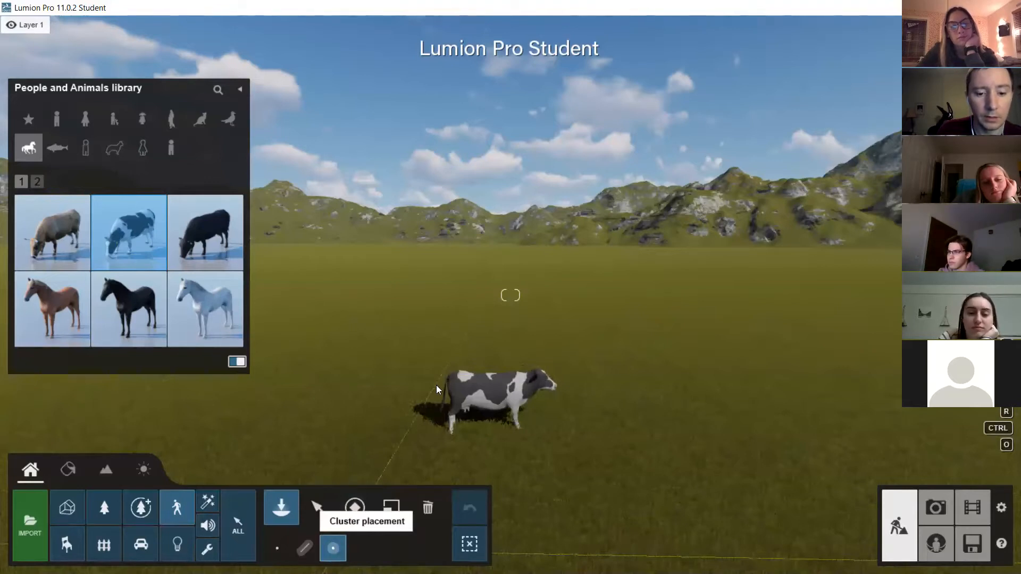
click(443, 364)
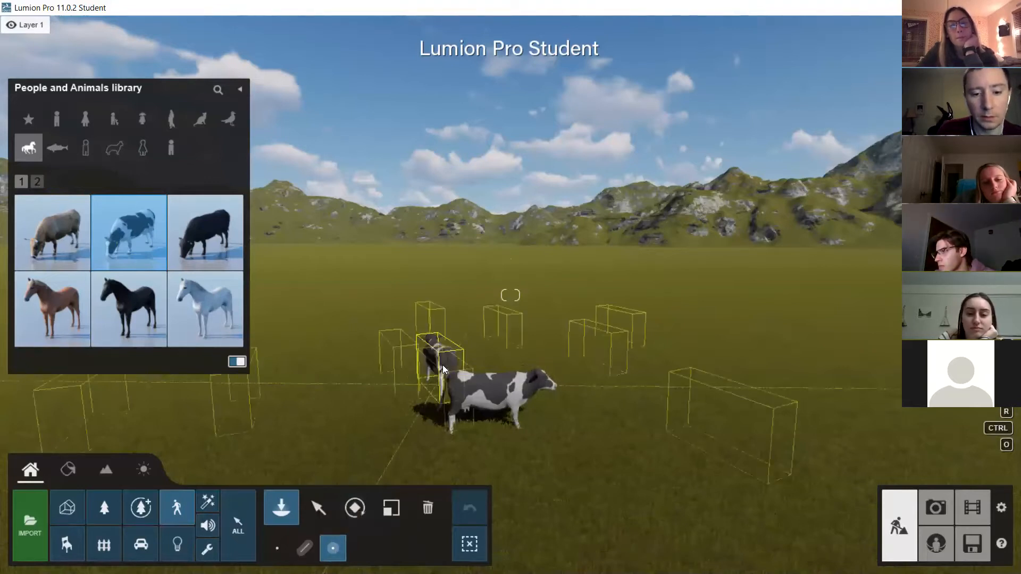
click(567, 332)
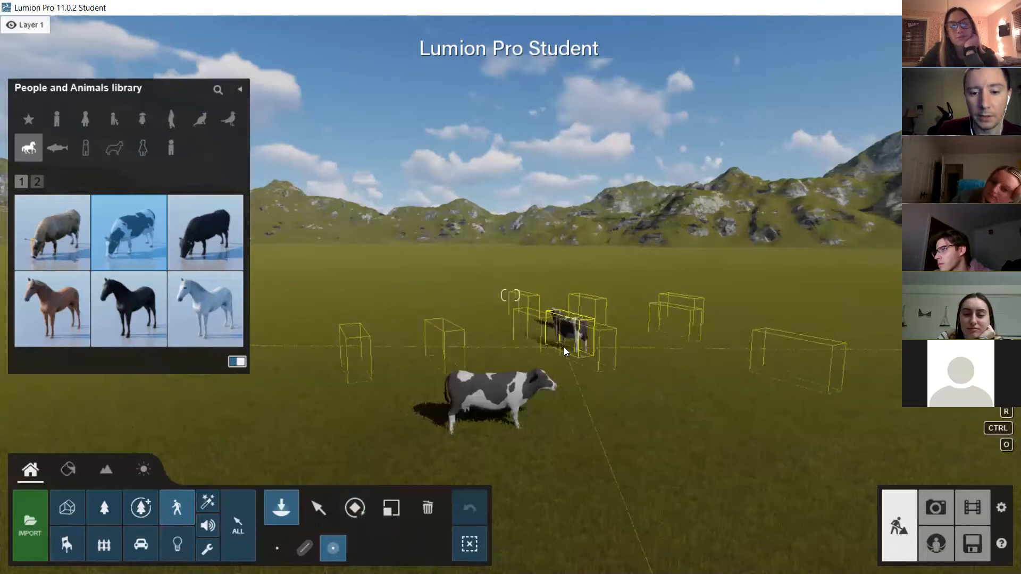
click(563, 347)
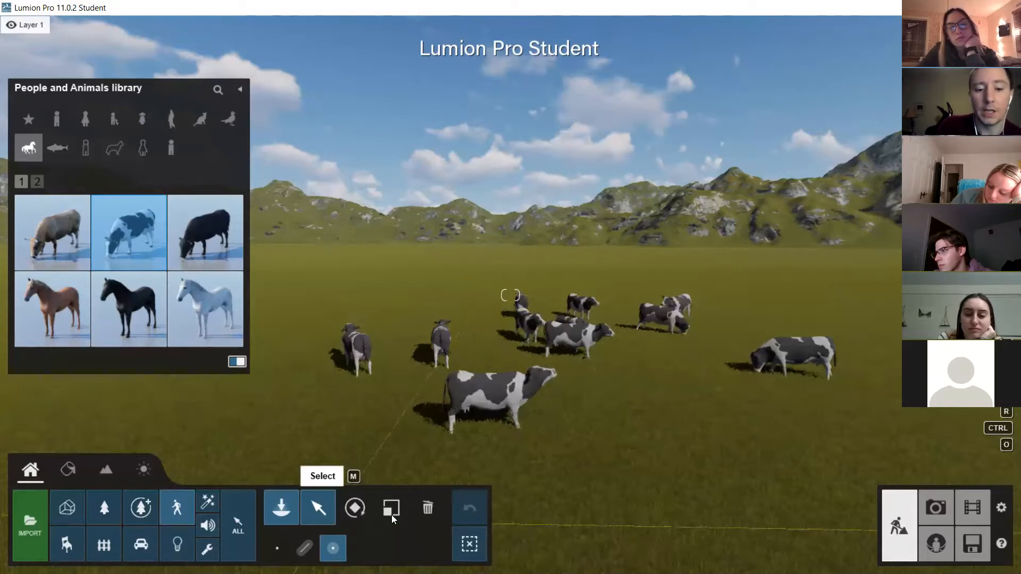
Switch from placement to selection and check the selection handles of the placed cows.
click(427, 515)
click(330, 513)
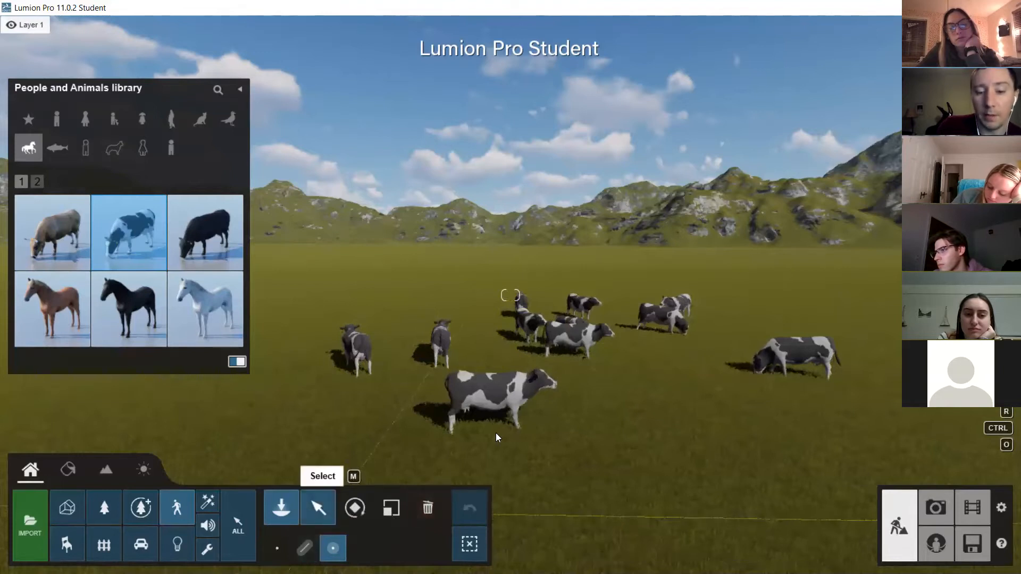
click(498, 413)
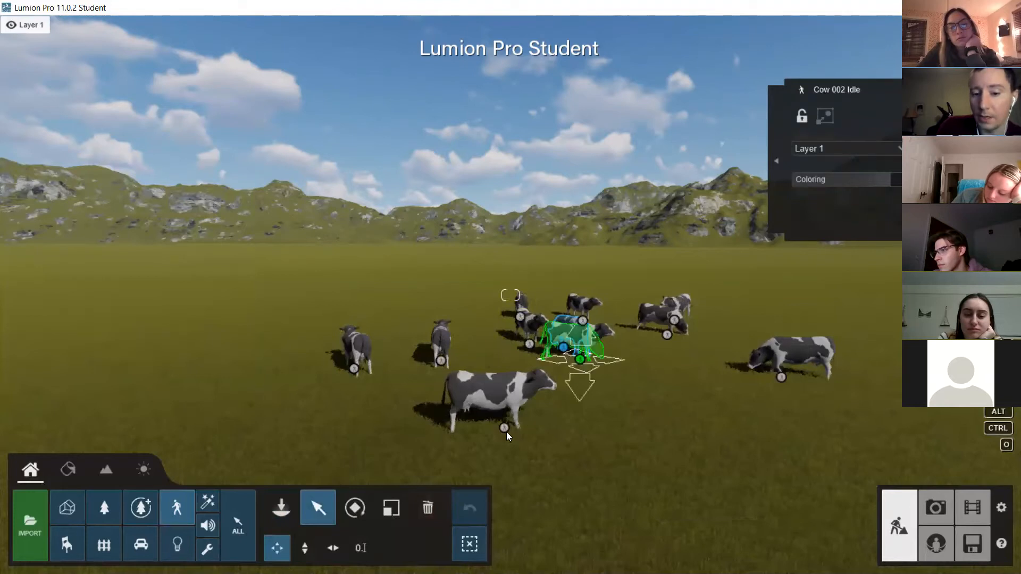
mouse_move(506, 432)
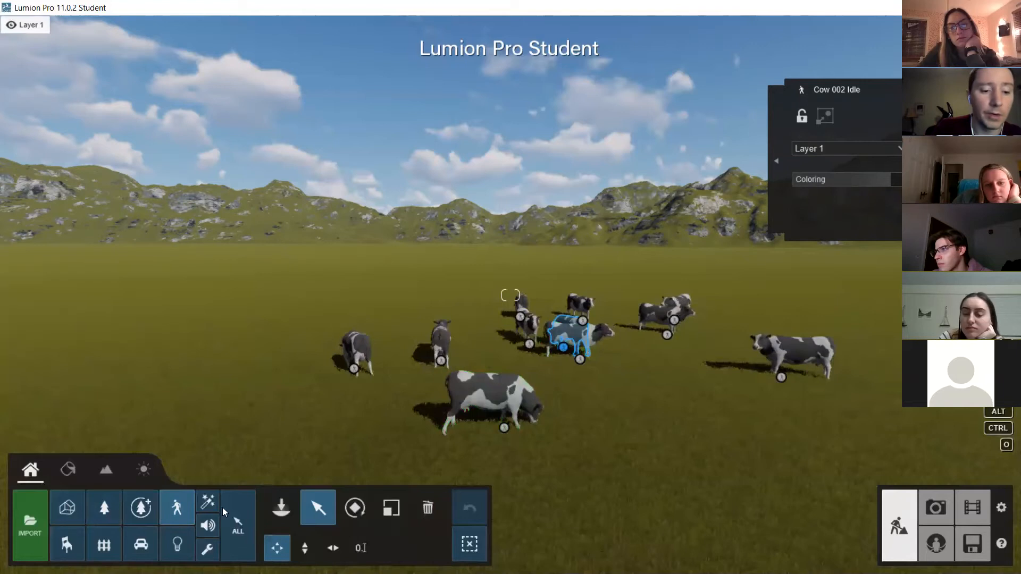
Open the Nature library for placement and choose the Acacia RT tree.
click(105, 511)
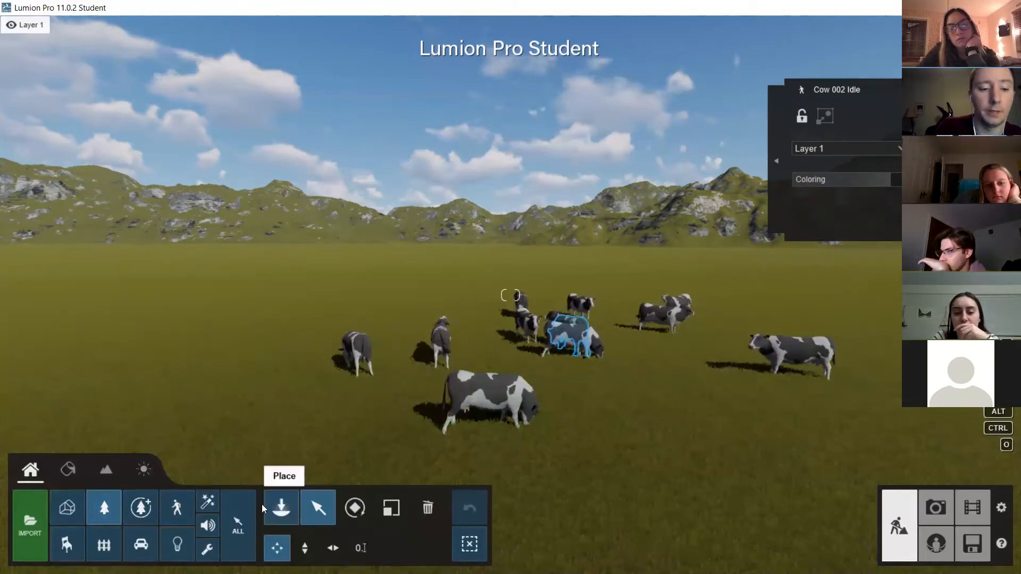
click(282, 506)
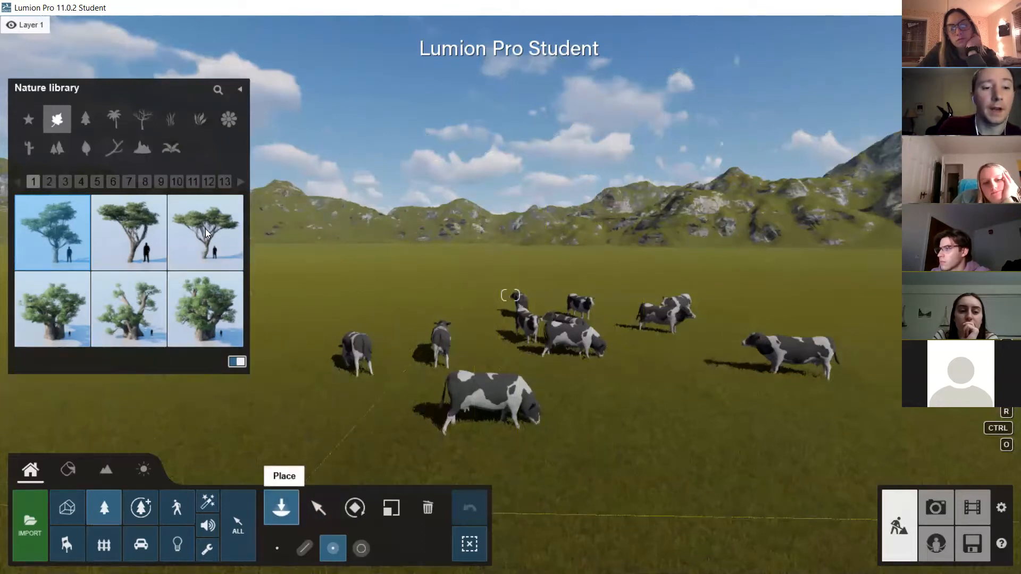
mouse_move(206, 228)
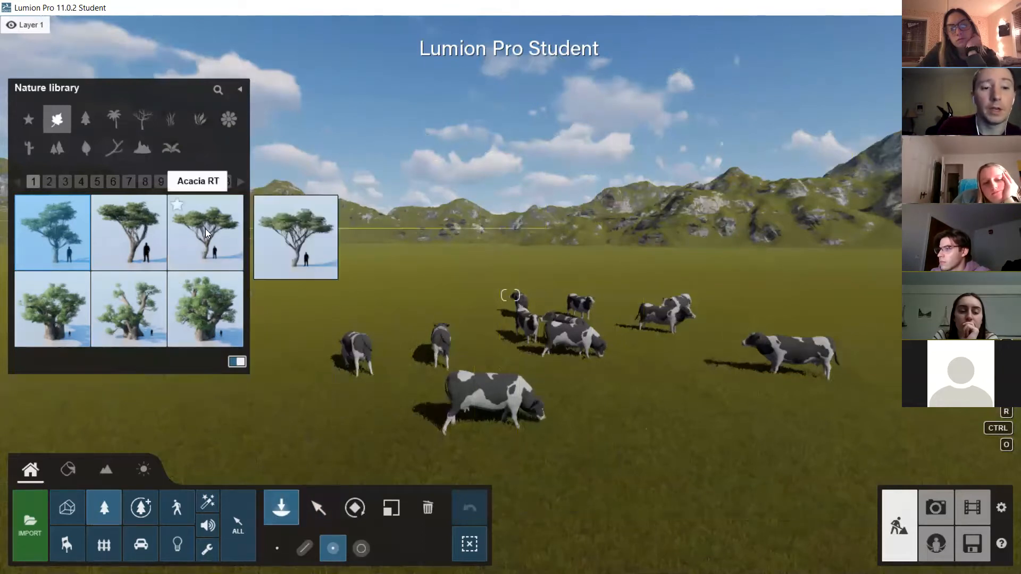
click(320, 278)
click(469, 337)
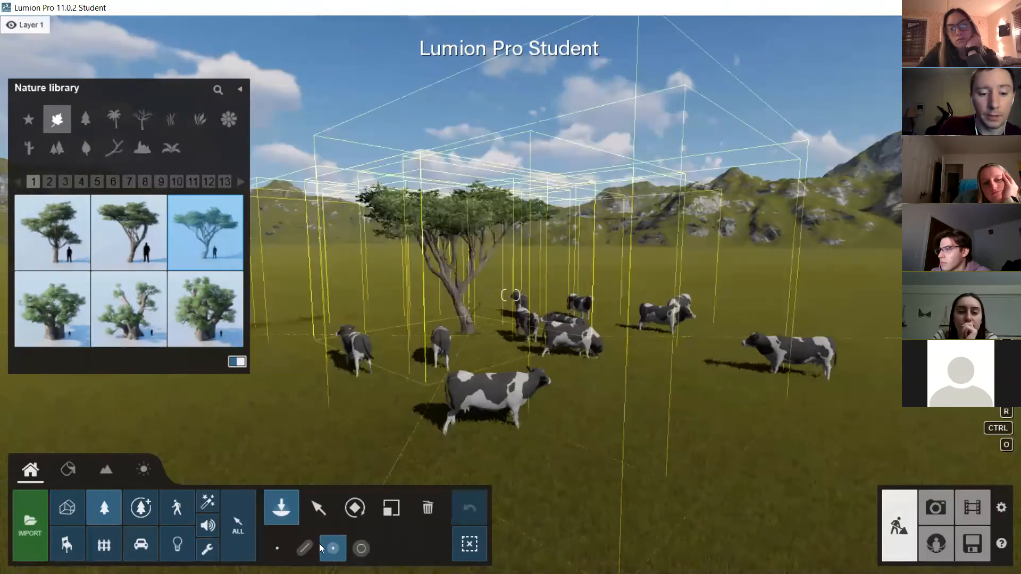
Switch to single placement and place one Acacia RT tree on the grass behind the foreground cow.
click(277, 551)
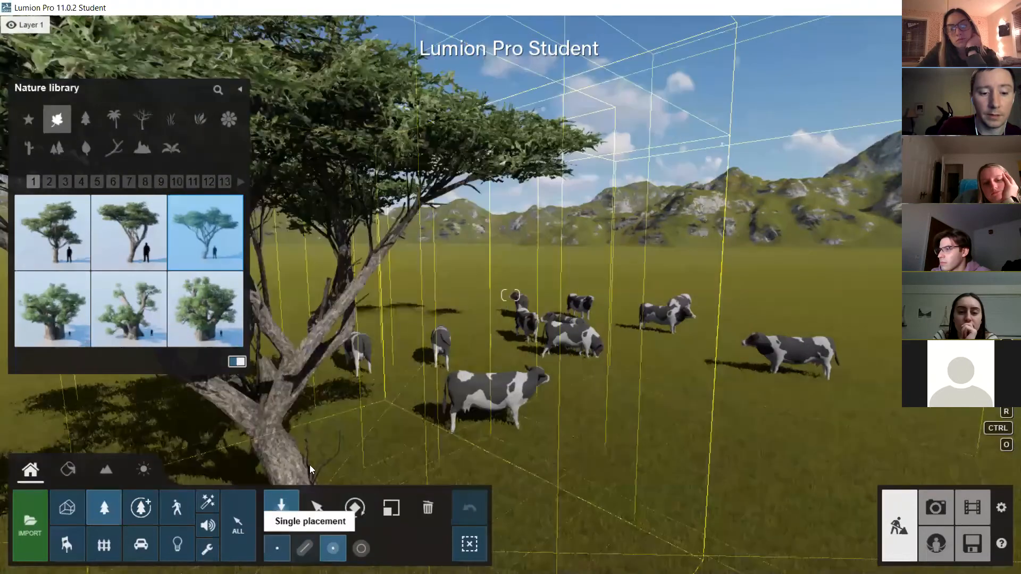
click(418, 323)
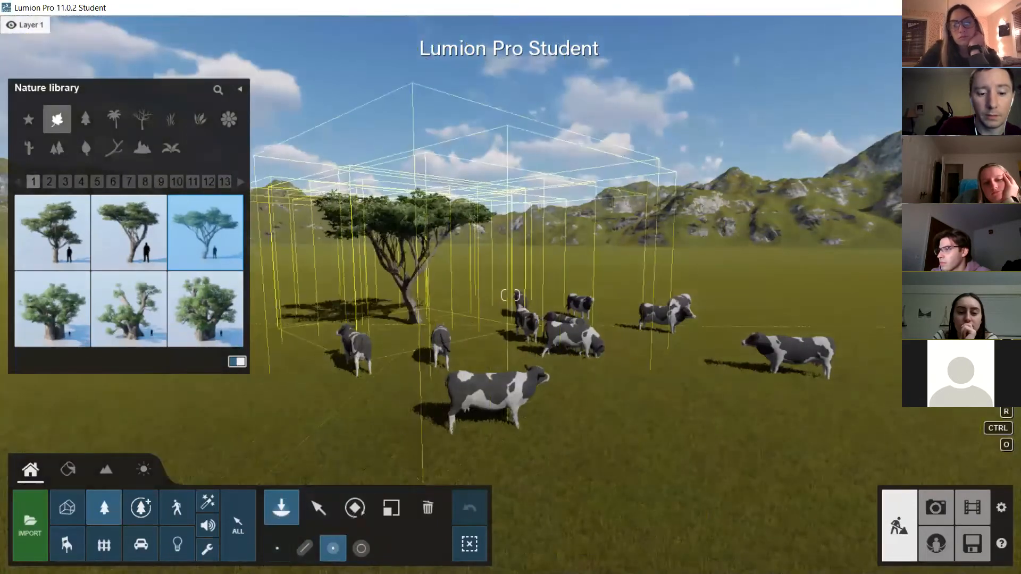
click(279, 552)
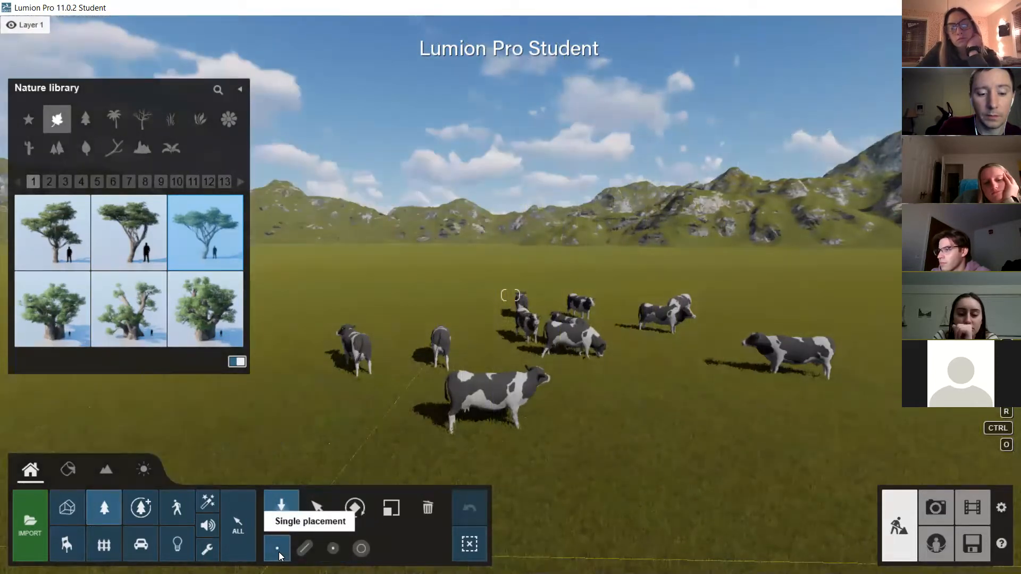
click(466, 326)
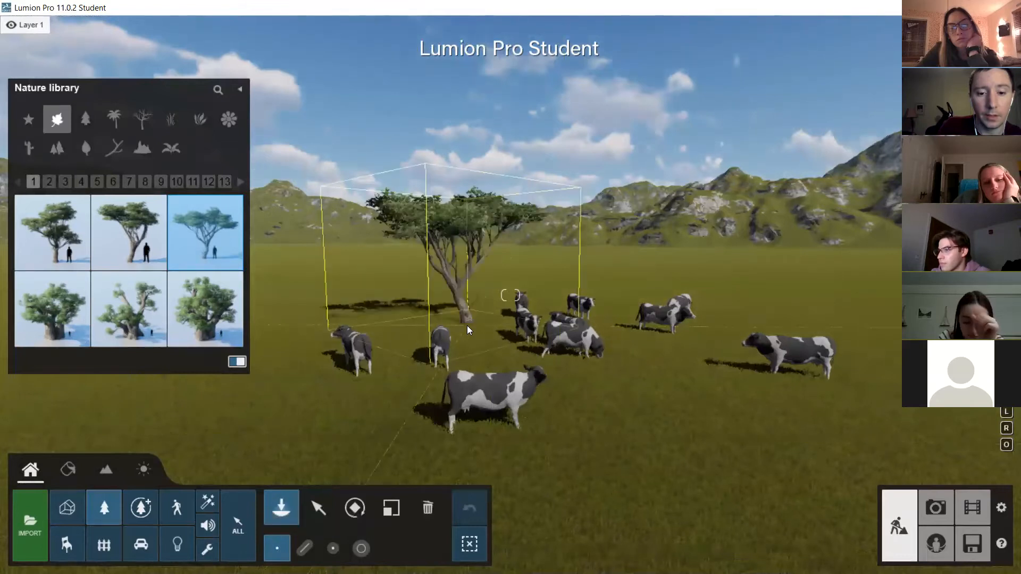
click(466, 325)
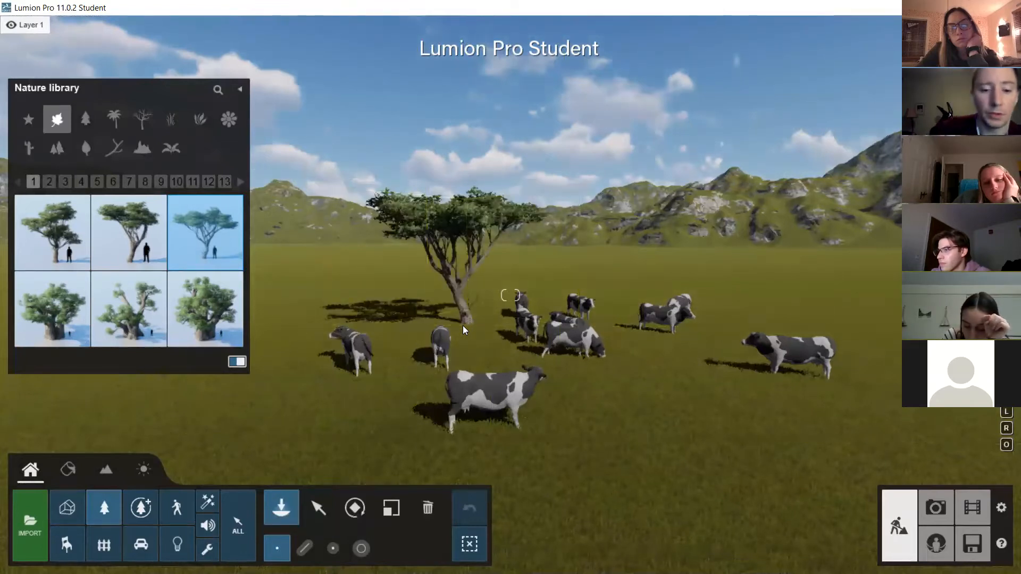
Select the acacia tree and move it forward across the grass, to the left of the foreground cow.
click(316, 506)
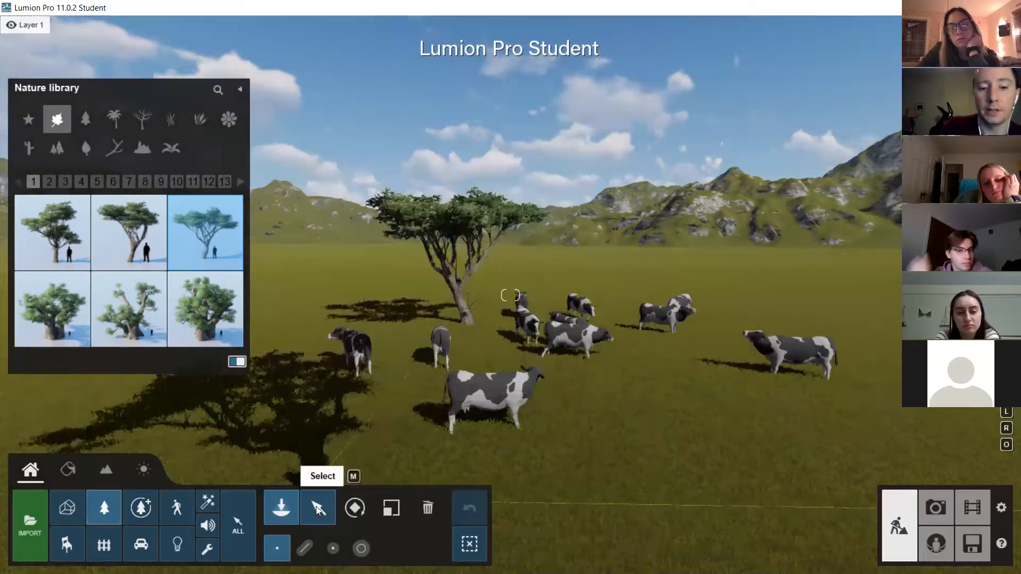
click(466, 328)
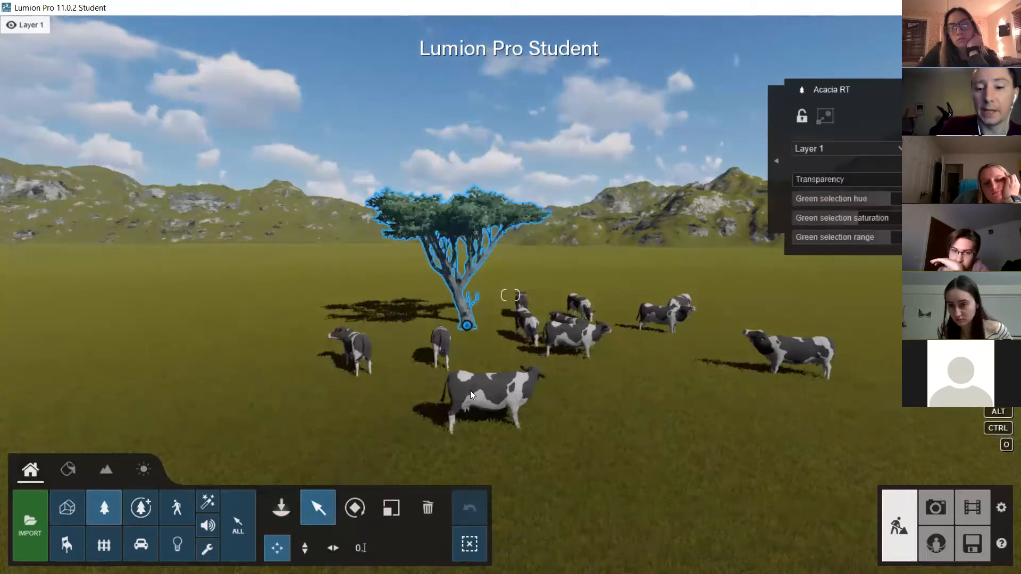
click(467, 325)
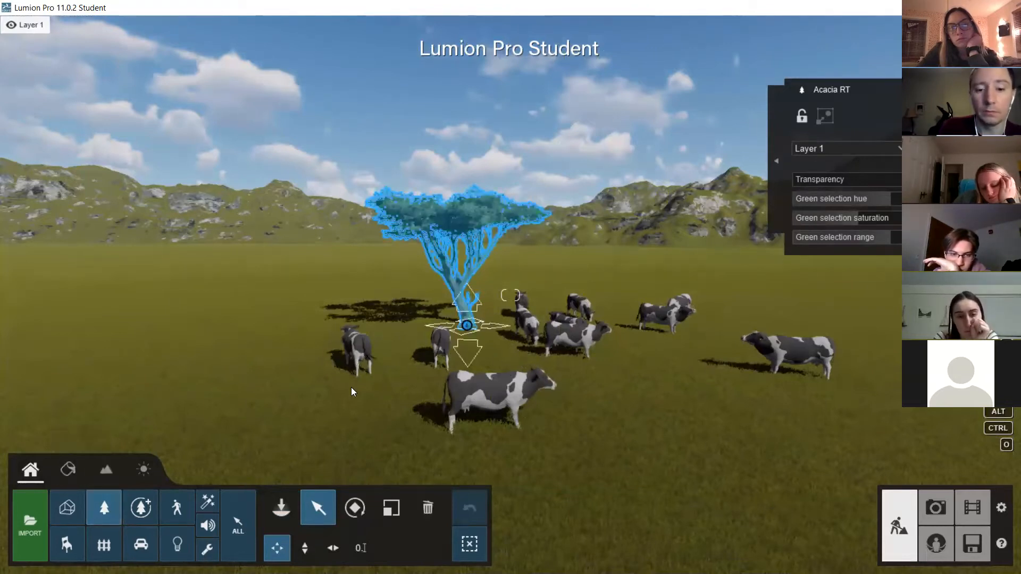
drag(466, 326, 352, 386)
drag(413, 359, 355, 385)
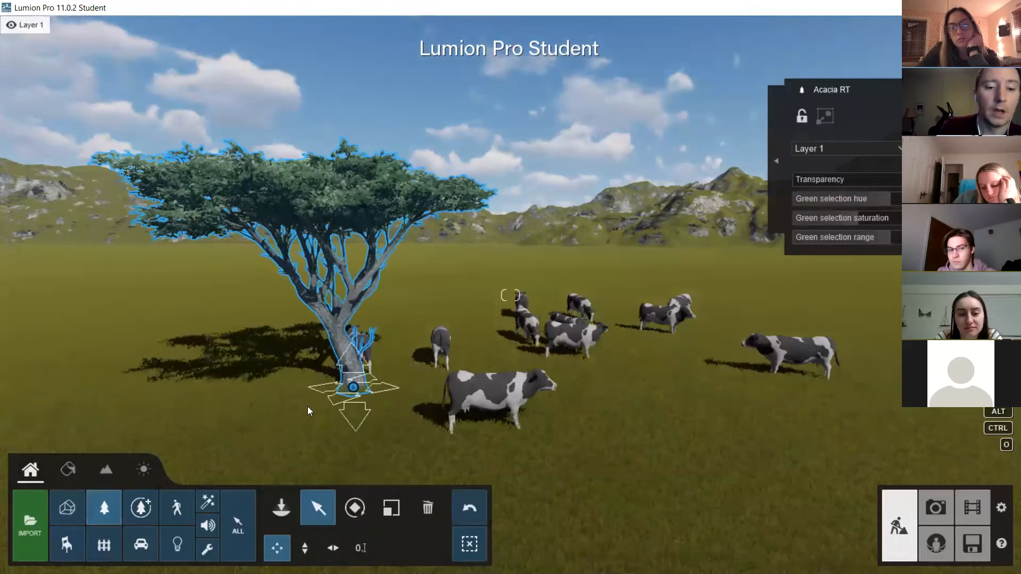
Move the selected acacia tree farther forward and to the left, clear of the grazing cows.
drag(353, 391, 278, 416)
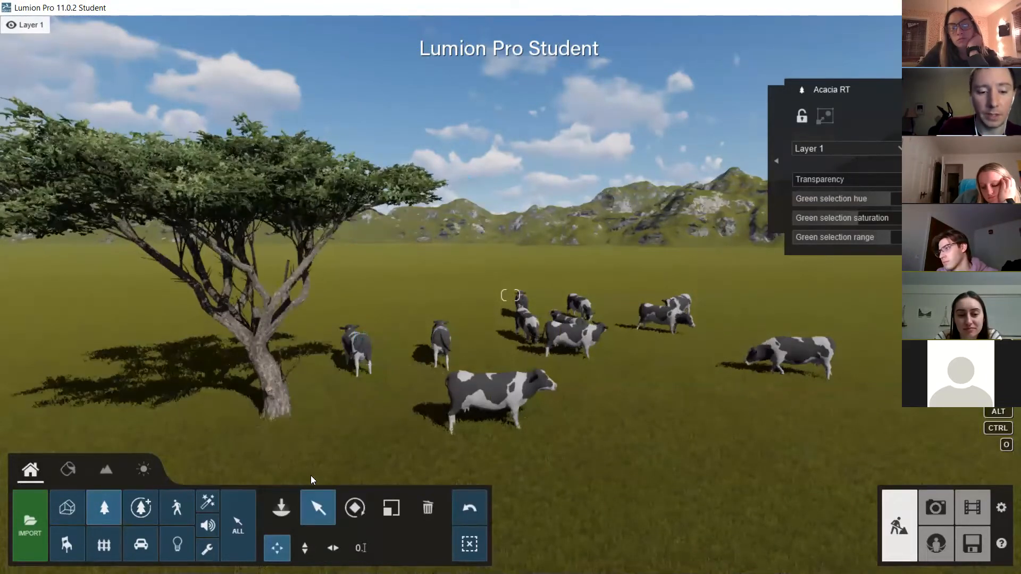
click(354, 510)
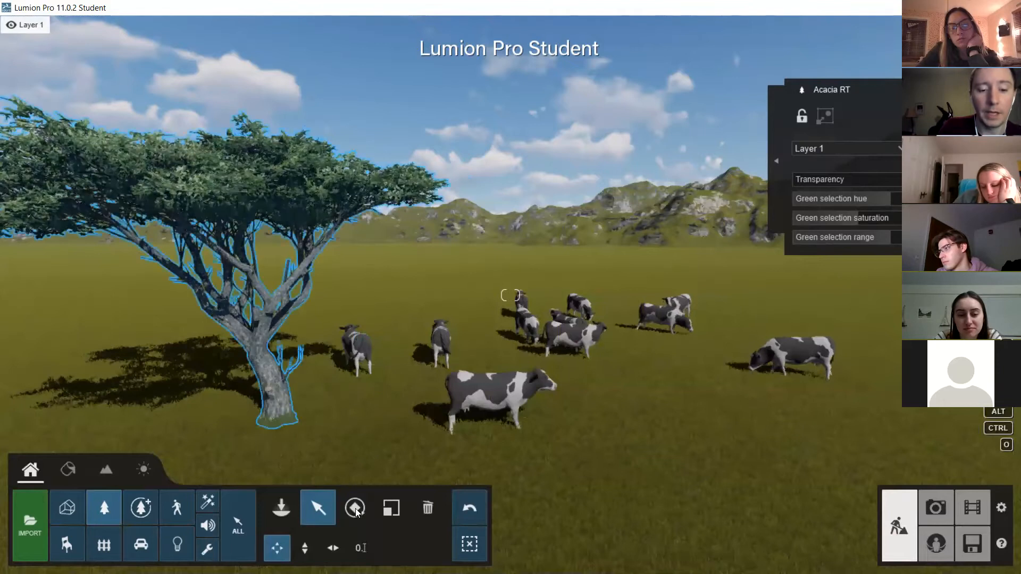
click(391, 510)
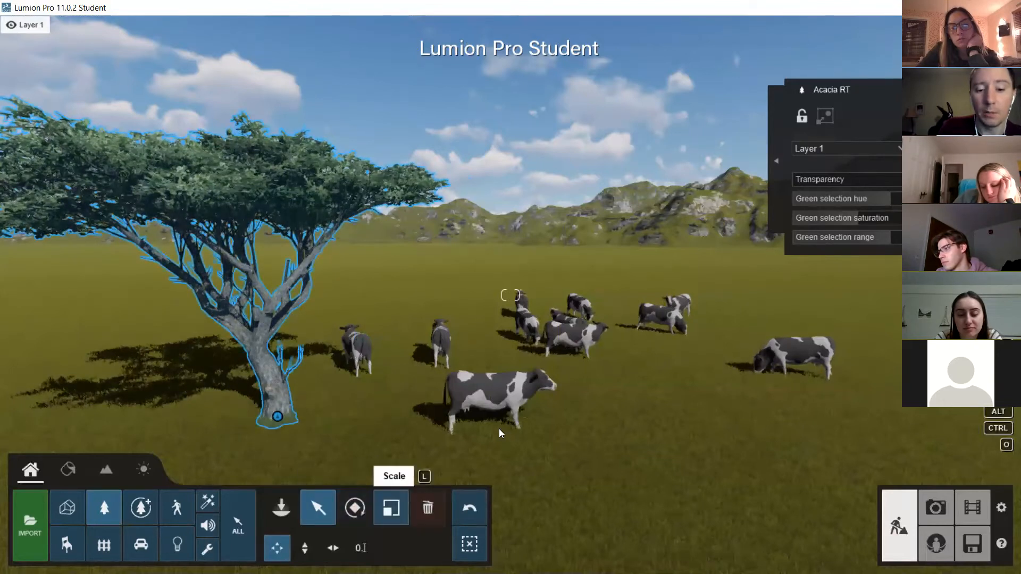
Switch to the People and Animals category and enlarge the foreground cow with the Scale tool.
click(179, 514)
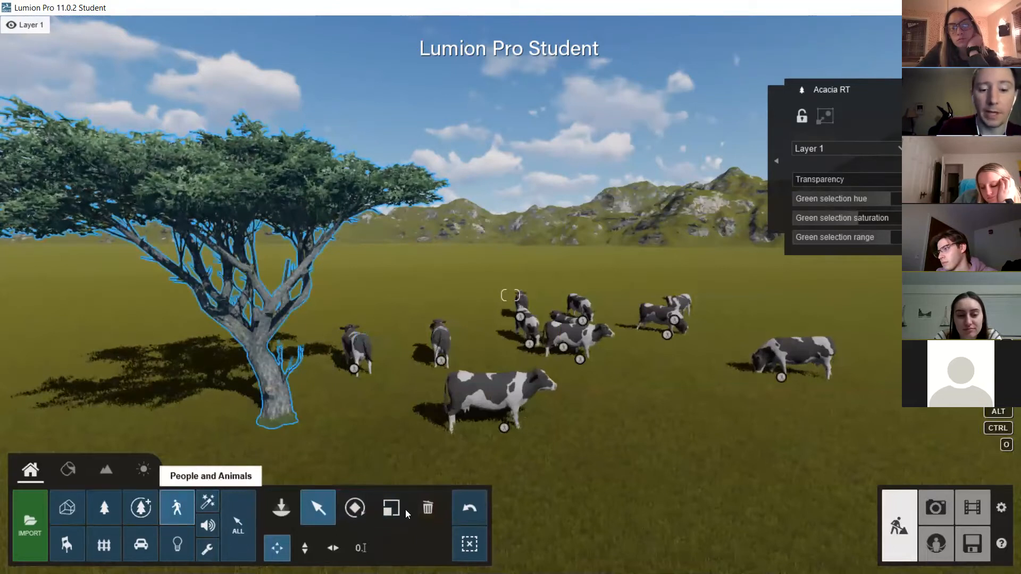
click(390, 510)
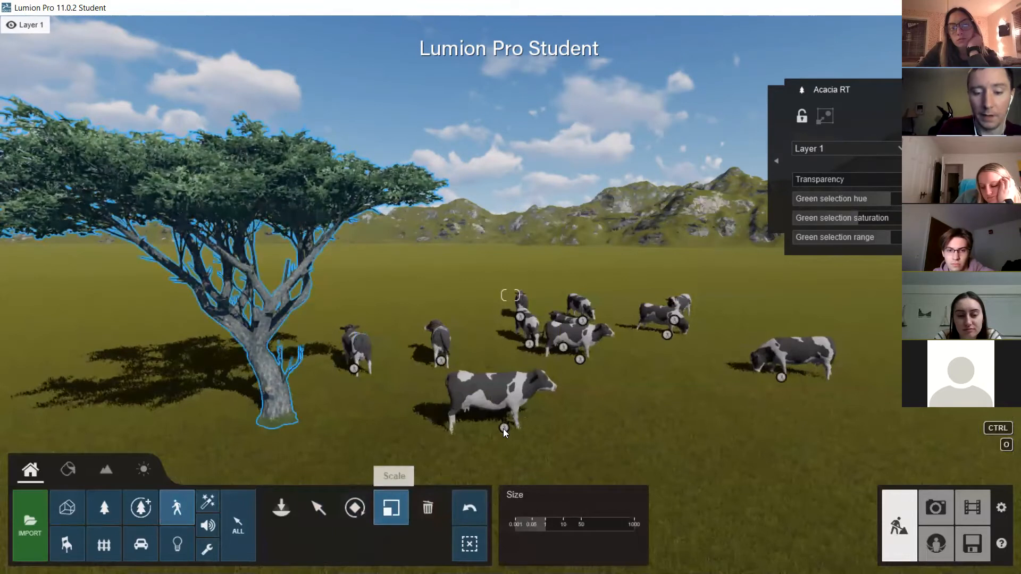
drag(504, 428, 540, 384)
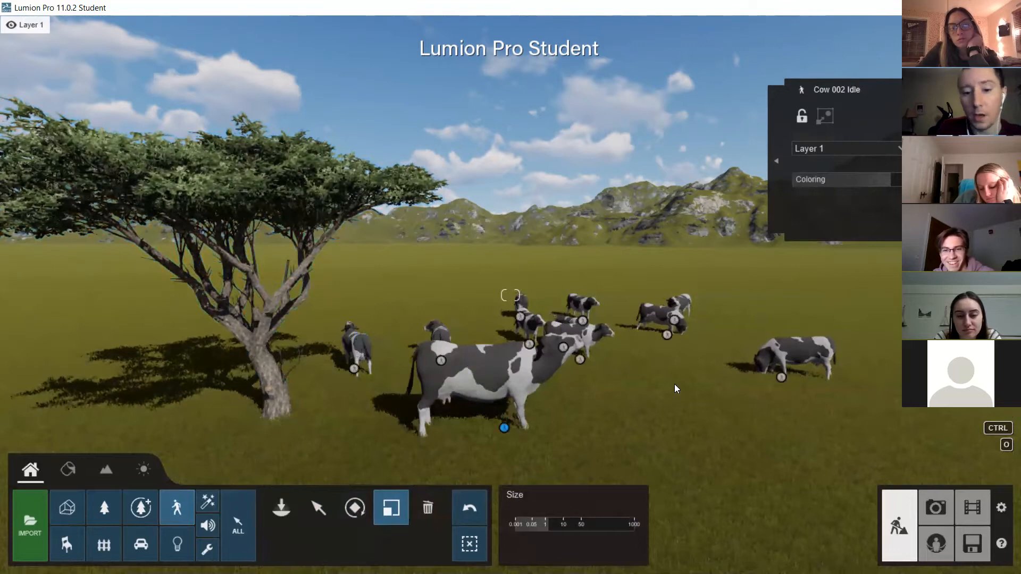
right_drag(661, 393, 310, 446)
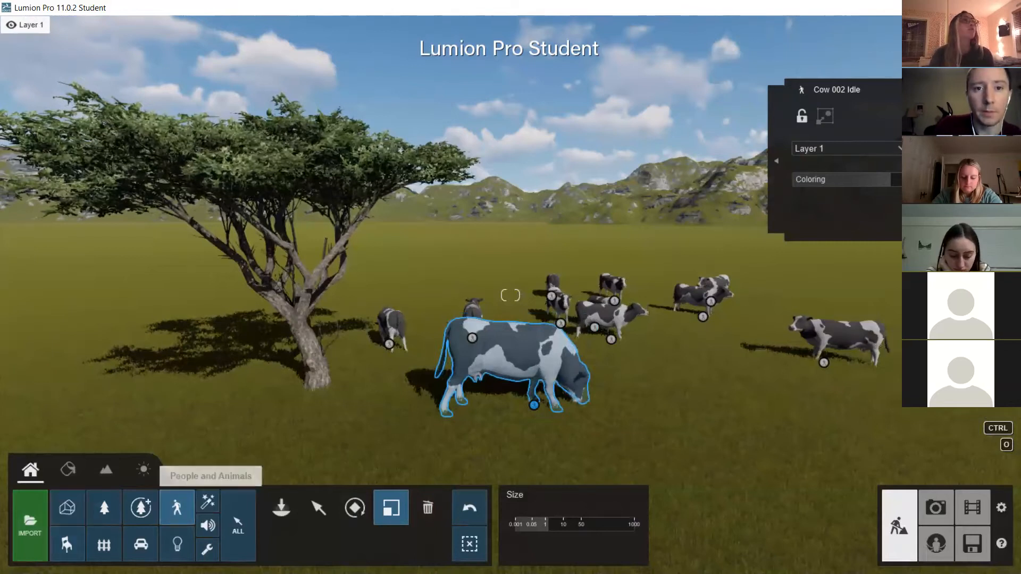
Switch to Rhino, export the model as the COLLADA file Render Building in the Rhino Lecture folder, and copy that folder's path.
key(alt+Tab)
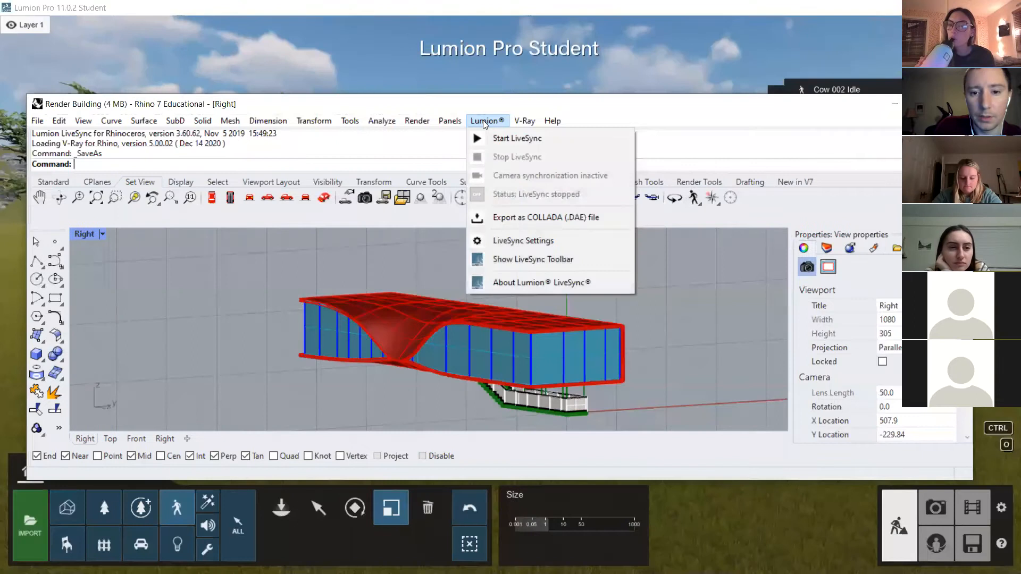
click(522, 219)
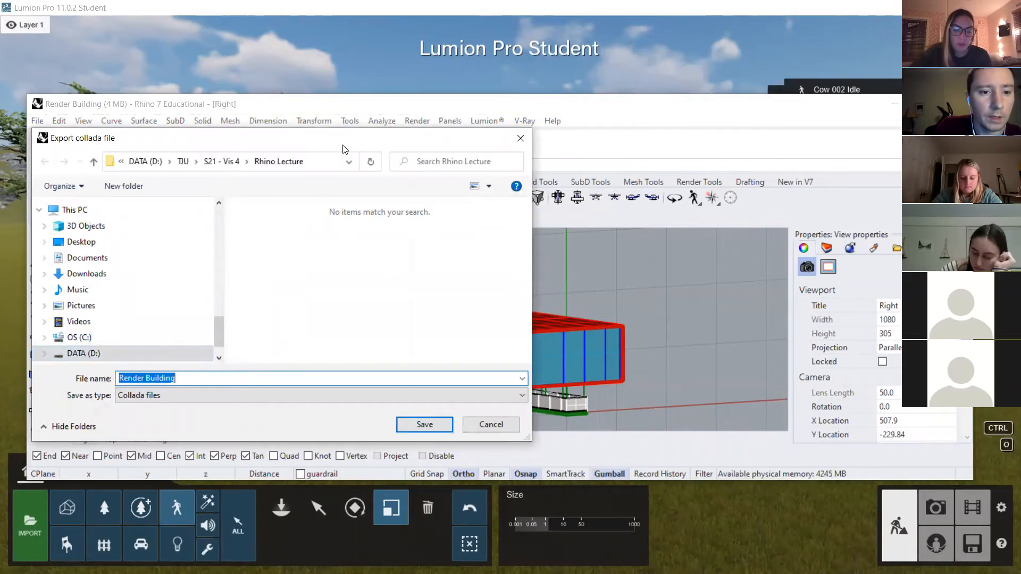
drag(343, 149, 359, 149)
click(333, 165)
key(ctrl+c)
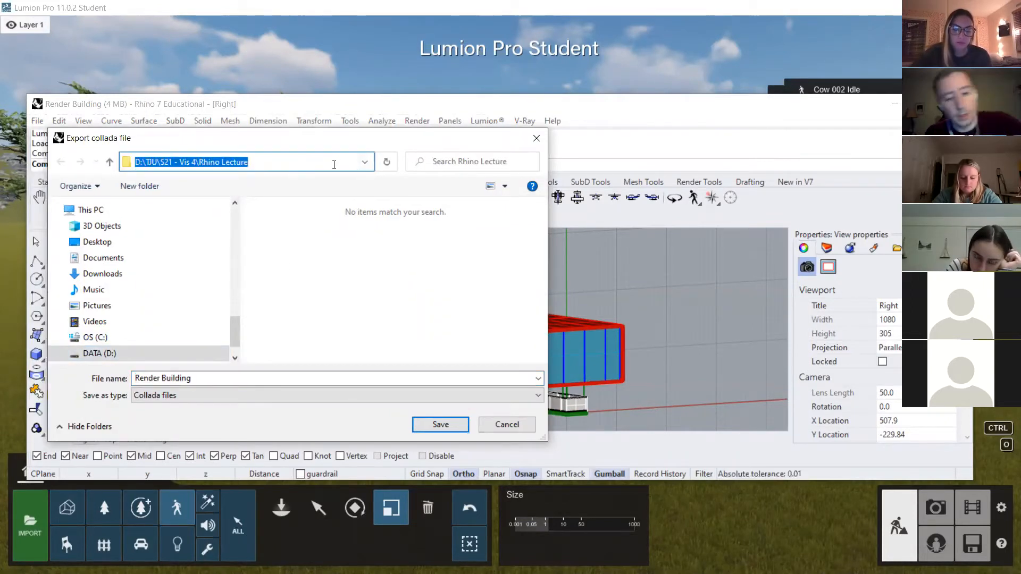
click(296, 316)
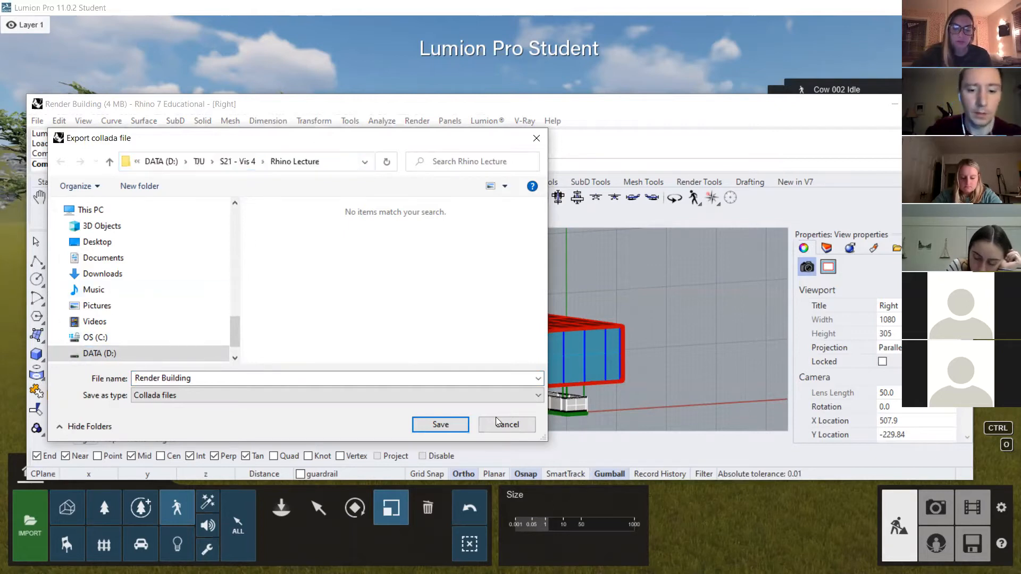
click(439, 428)
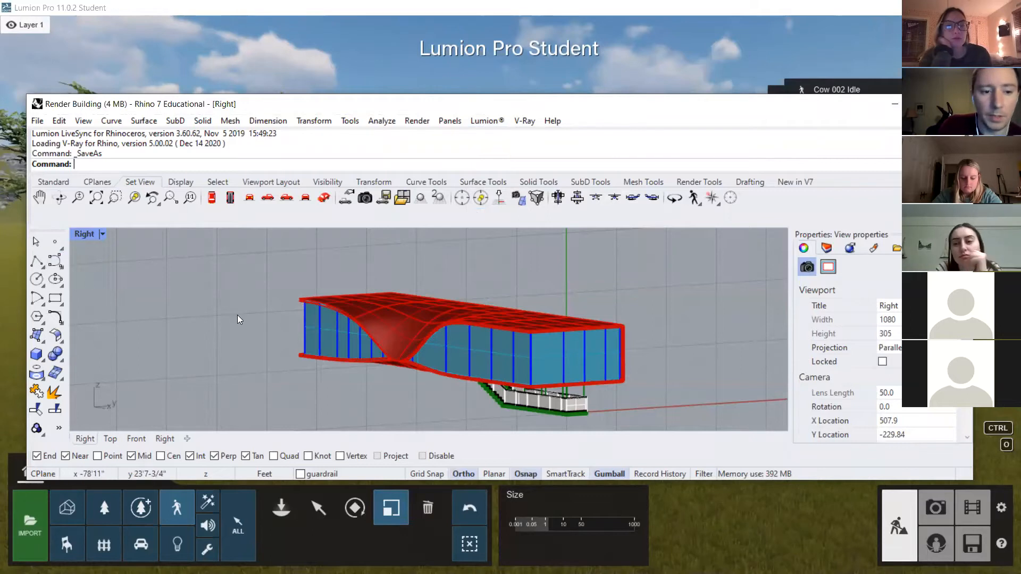
Switch back to Lumion and open the Imported Models library for placement.
click(847, 7)
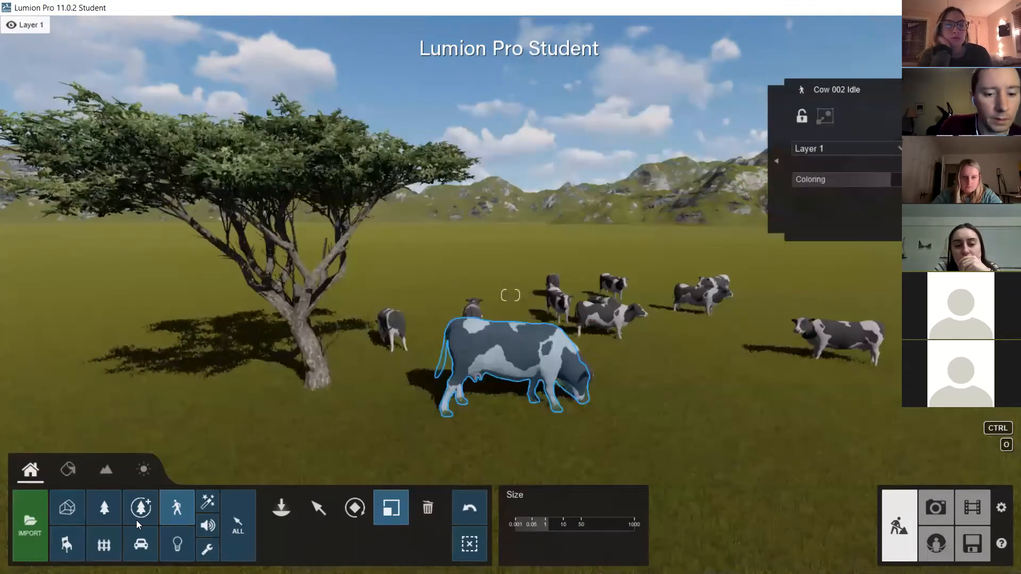
click(30, 524)
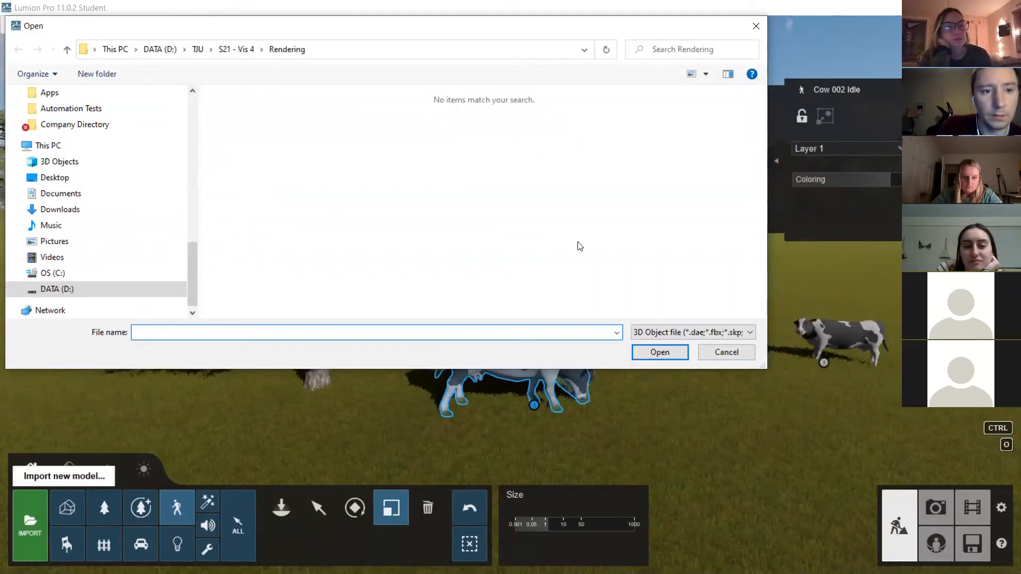
click(726, 352)
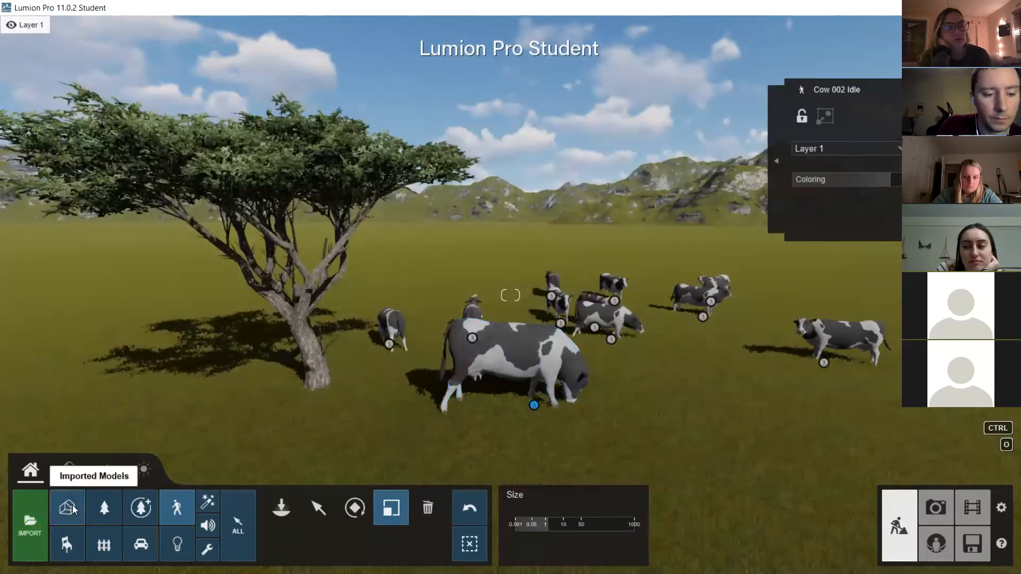
click(72, 507)
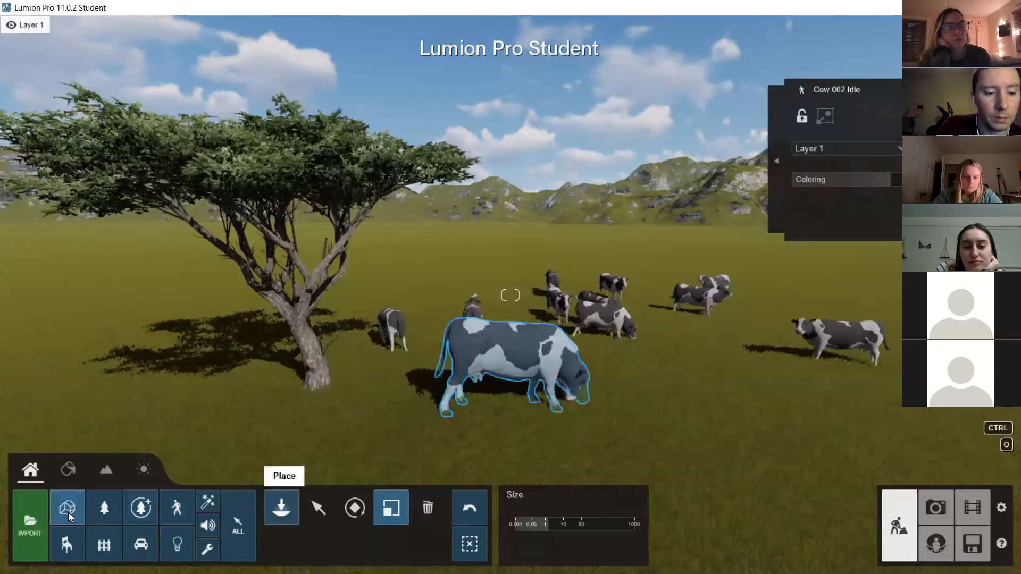
click(288, 510)
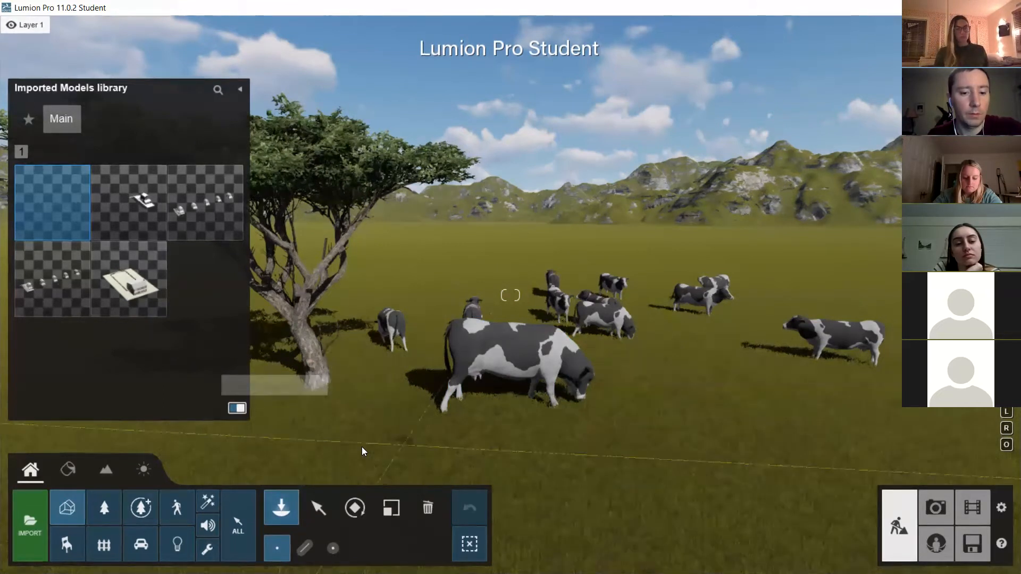
Start a new model import and open Render Building.dae from the copied folder path D:\TJU\S21 - Vis 4\Rhino Lecture.
click(24, 519)
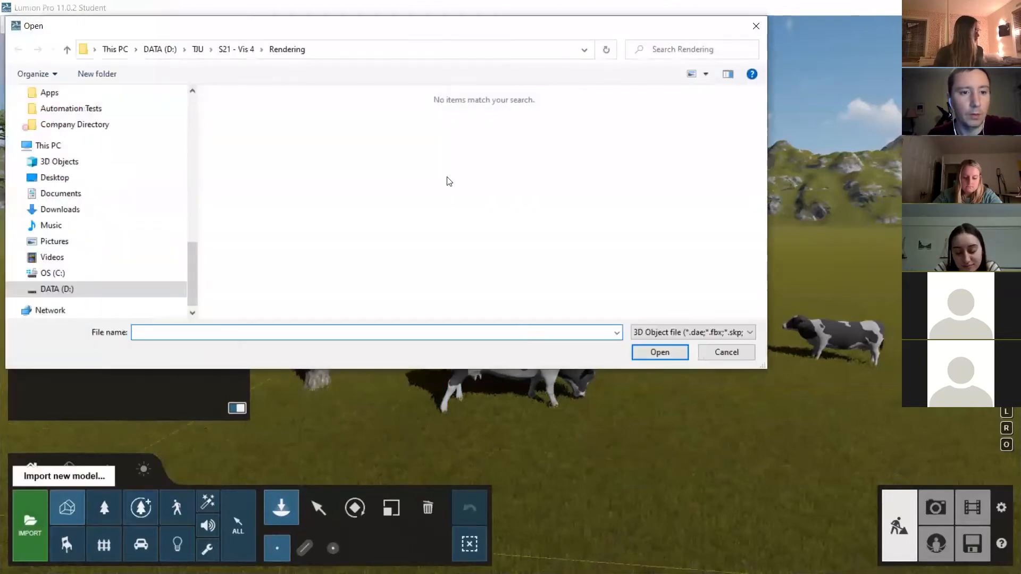
click(345, 46)
key(ctrl+v)
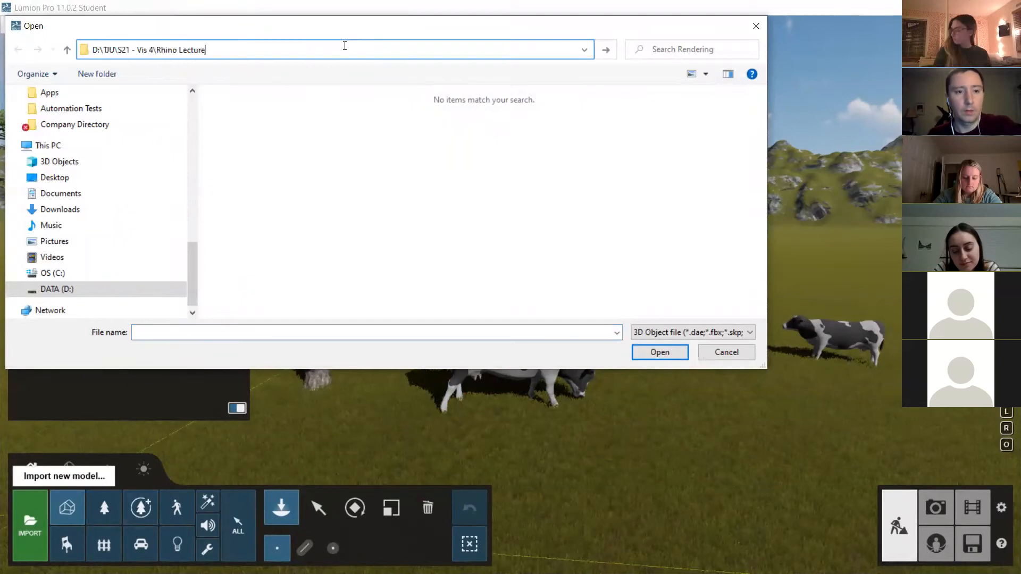
key(Return)
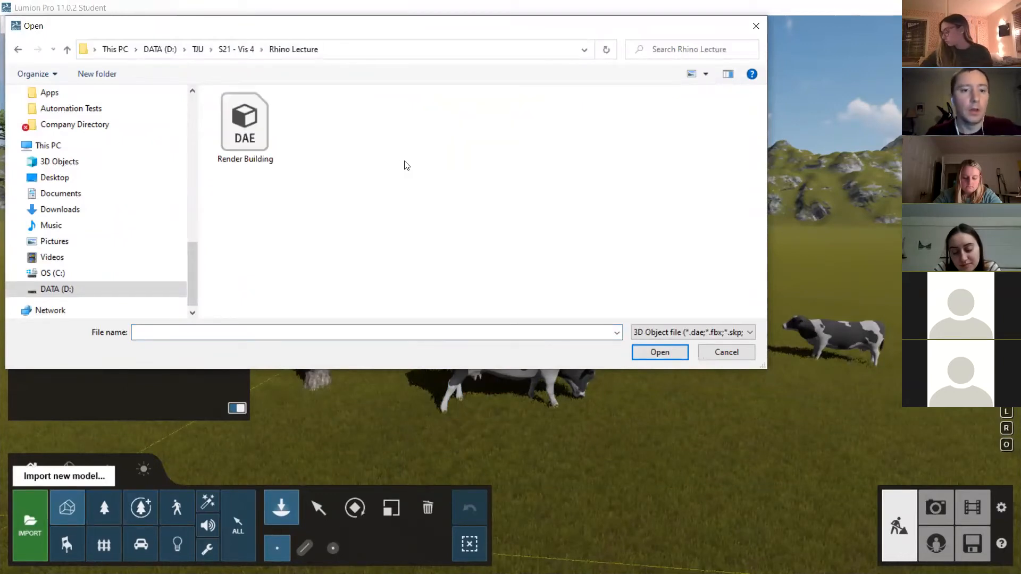
click(239, 127)
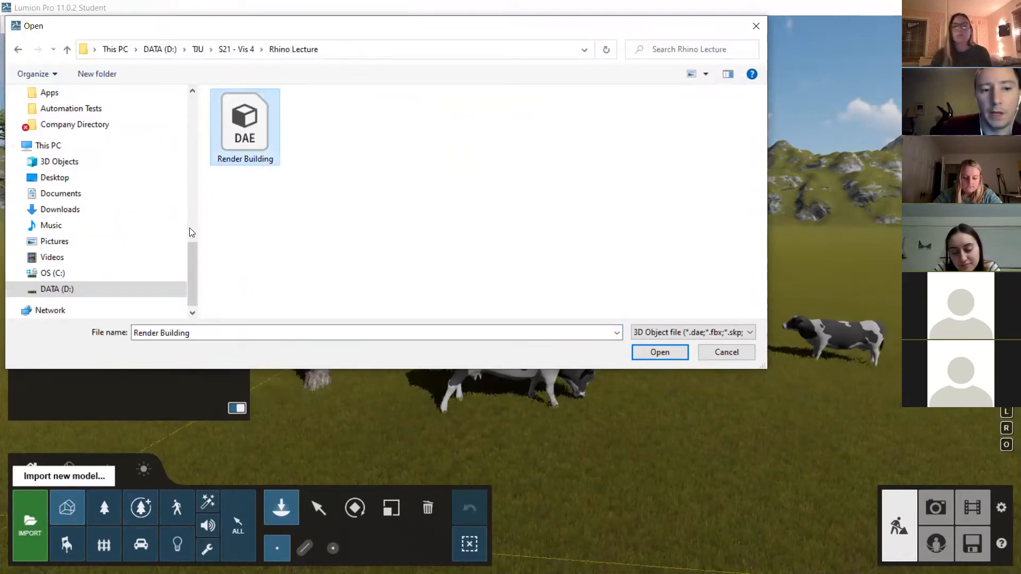
click(675, 357)
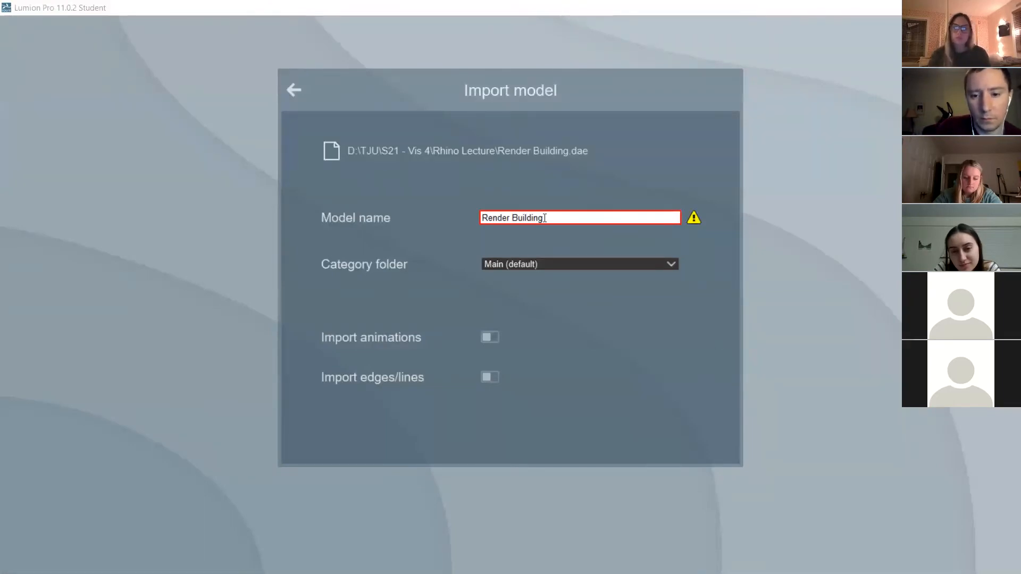
Name the model Render Building2, keep the Main (default) category, and complete the import.
mouse_move(690, 222)
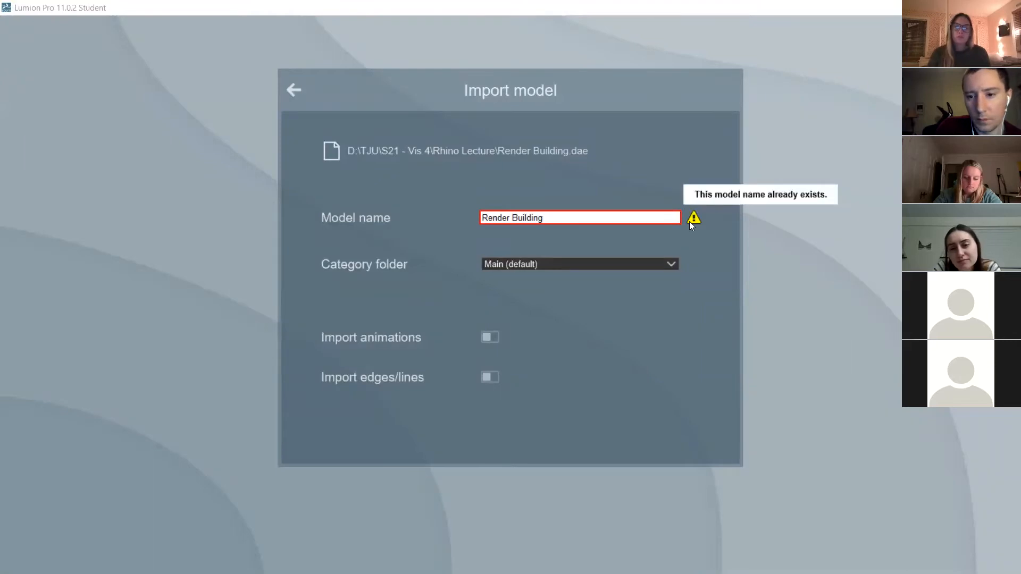
click(552, 221)
text(2)
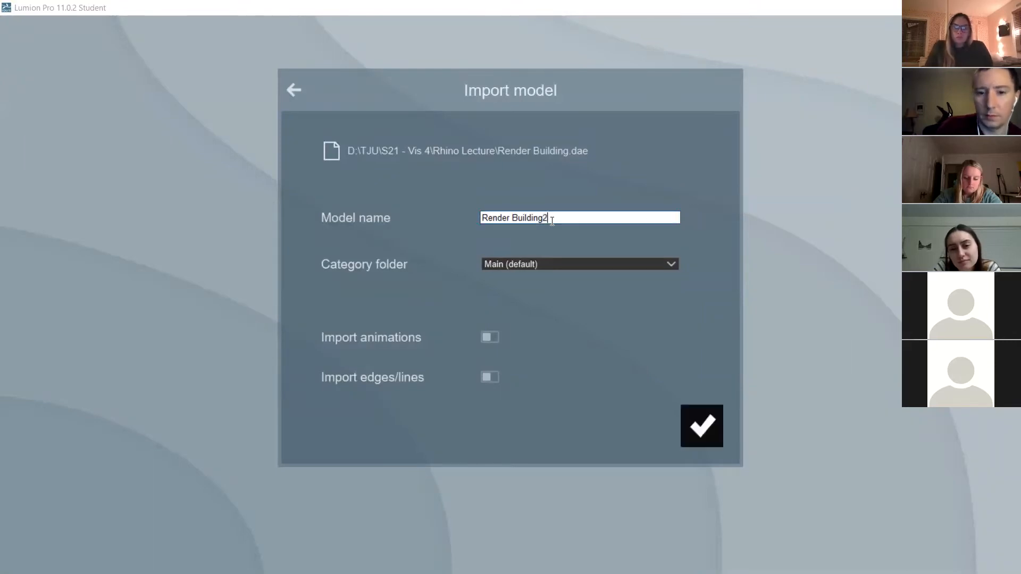
click(701, 426)
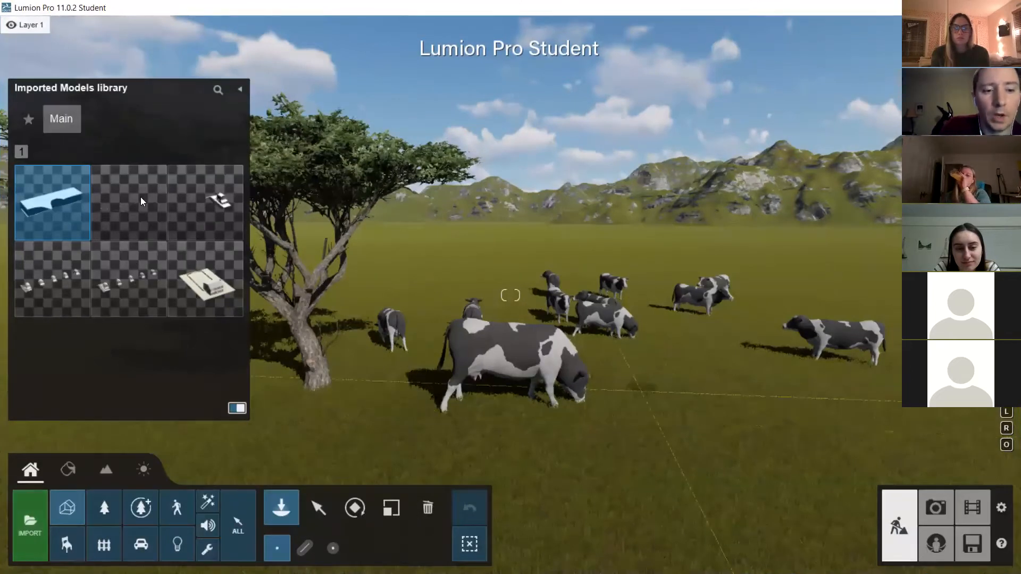
Place the imported Render Building2 model on the grass near the cows and acacia tree.
mouse_move(51, 196)
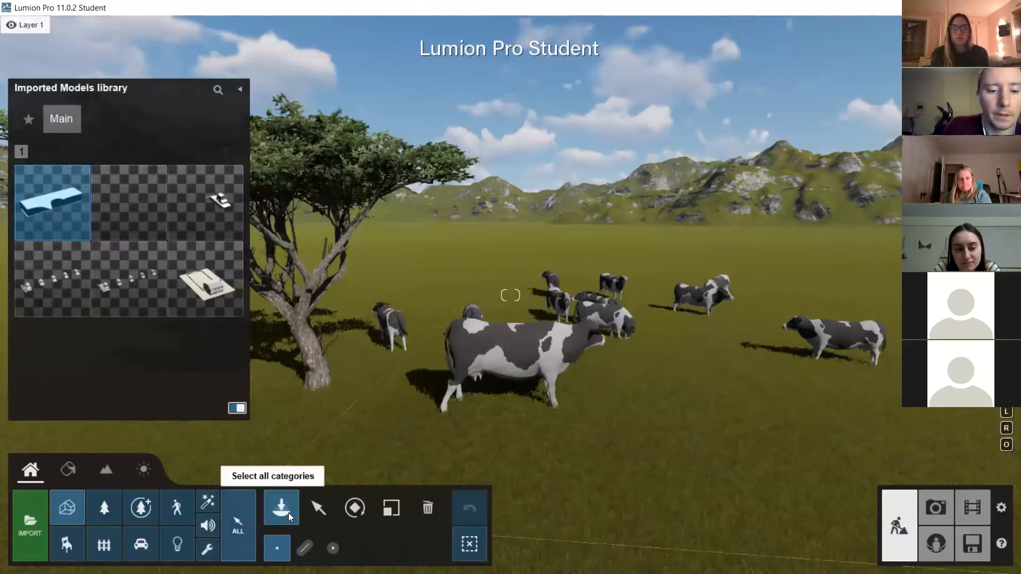
click(603, 288)
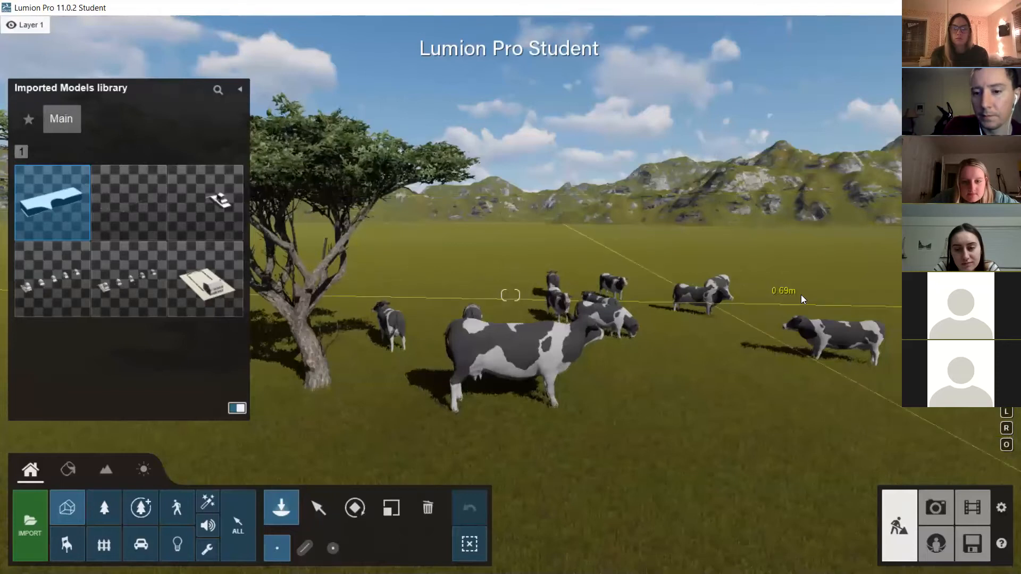
key(d)
right_drag(800, 294, 820, 295)
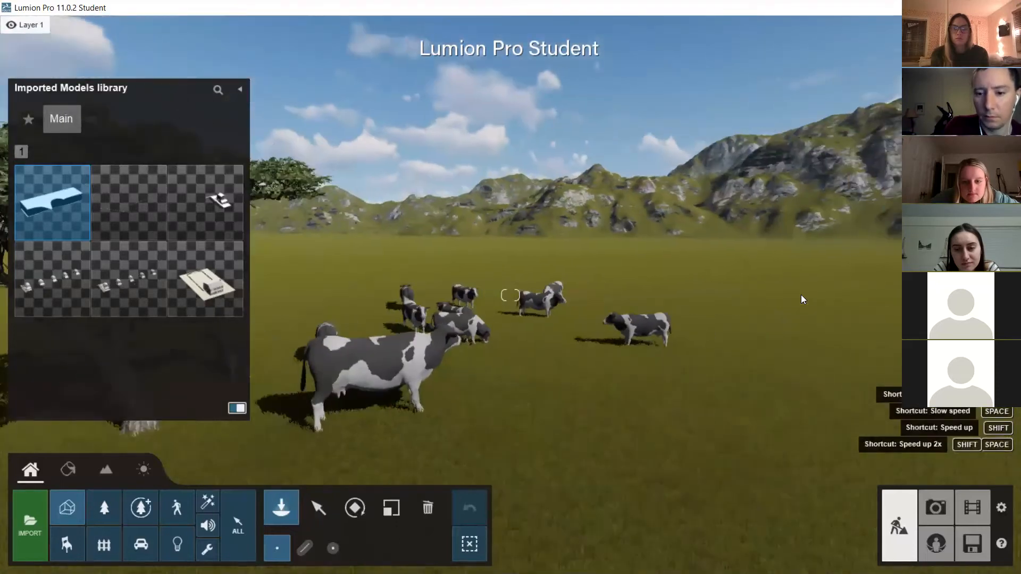
key(s)
key(s)
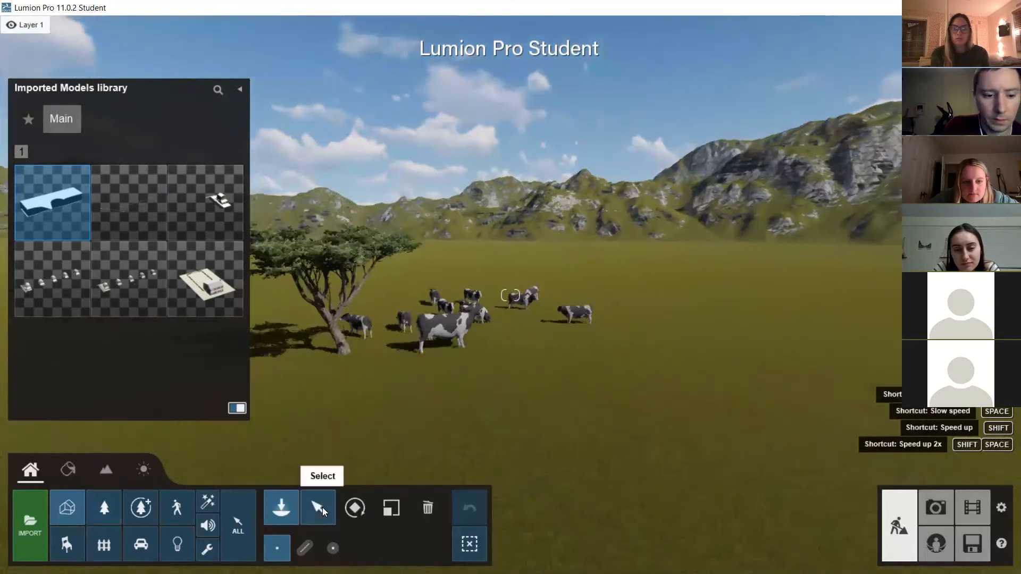
Switch to object selection and set the movement mode to vertical for the placed Render Building2 model.
click(322, 507)
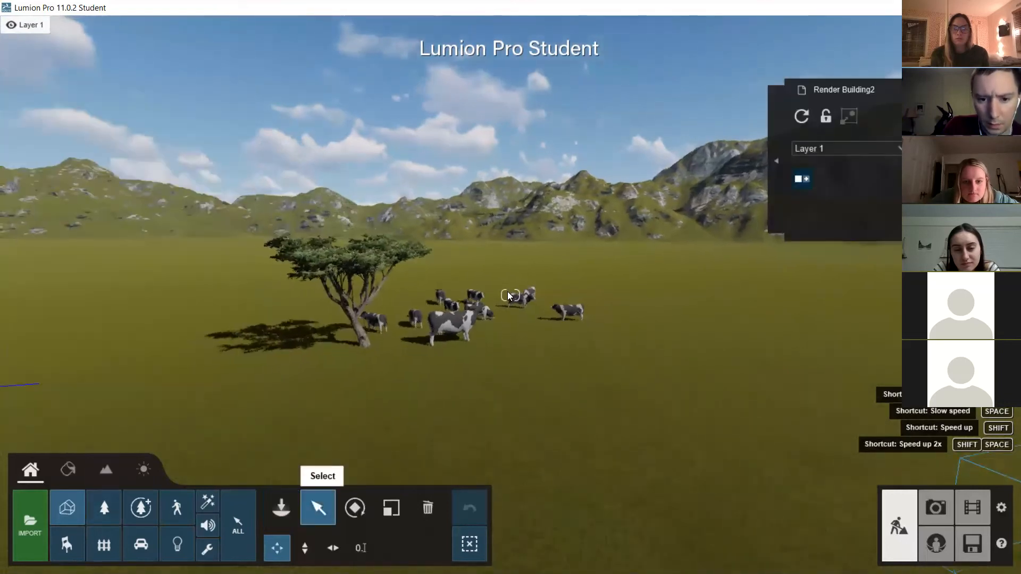
right_drag(495, 268, 211, 294)
key(s)
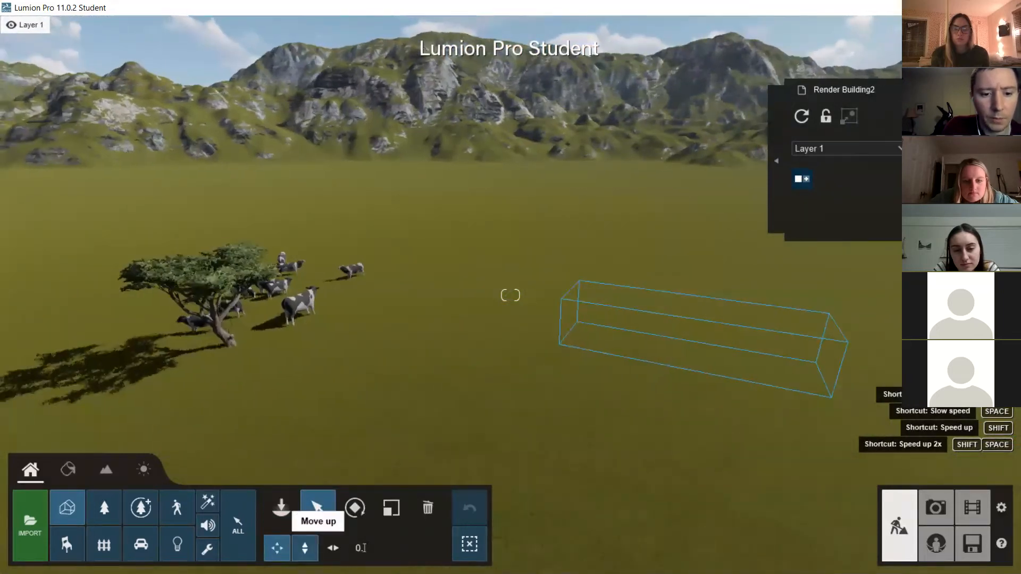
click(302, 549)
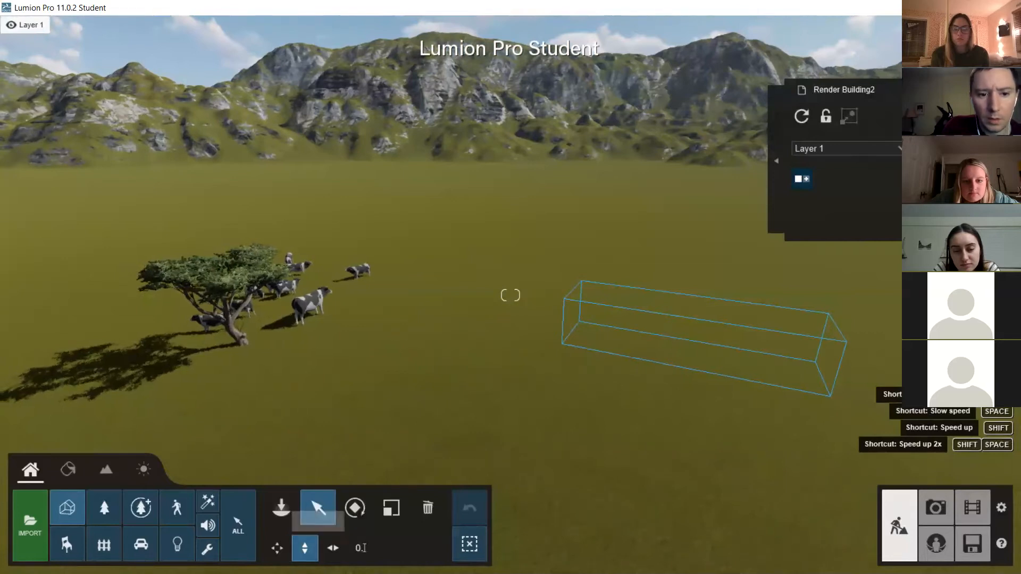
Examine the location of the Render Building2 bounding box relative to the ground, tree and cows.
right_drag(510, 330, 418, 290)
right_drag(500, 309, 351, 290)
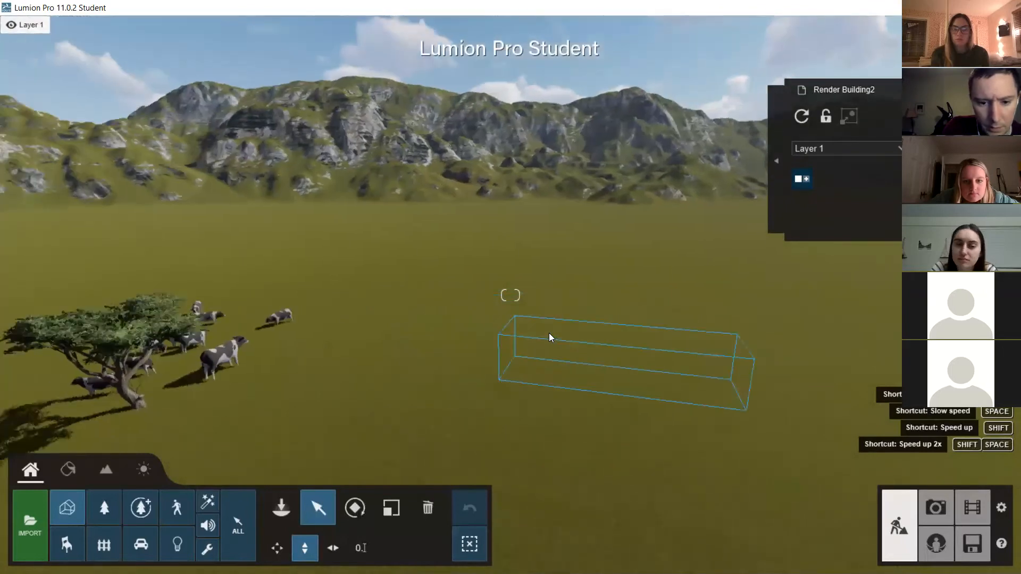
key(s)
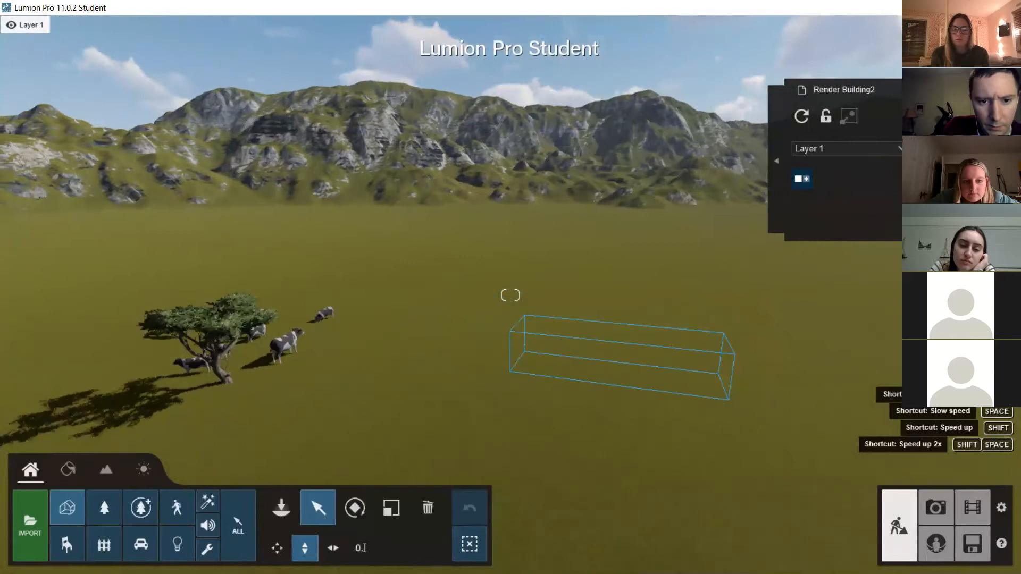
right_drag(510, 295, 404, 303)
right_drag(250, 378, 214, 382)
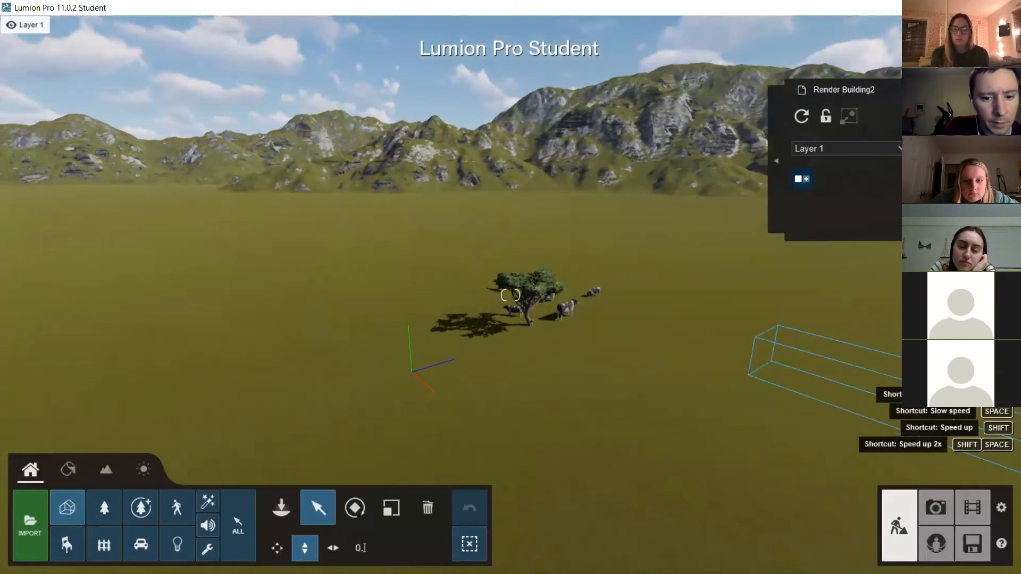
right_drag(417, 418, 399, 452)
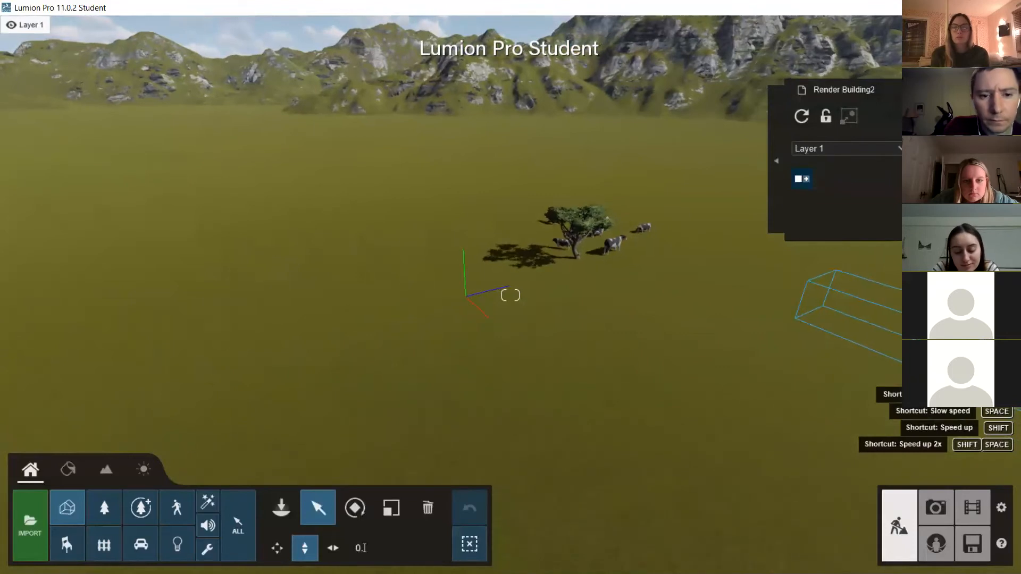
right_drag(471, 300, 404, 331)
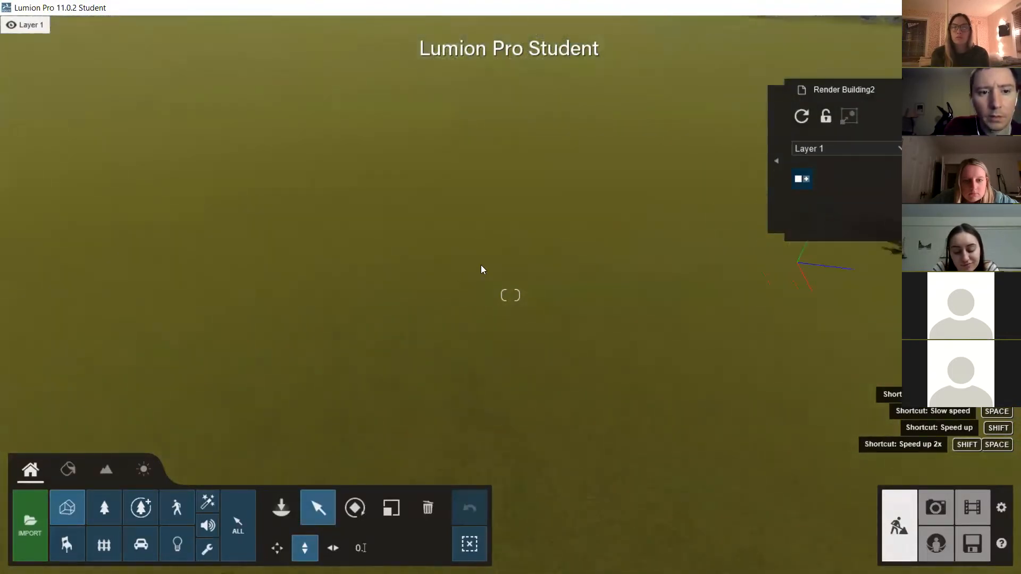
right_drag(481, 270, 531, 306)
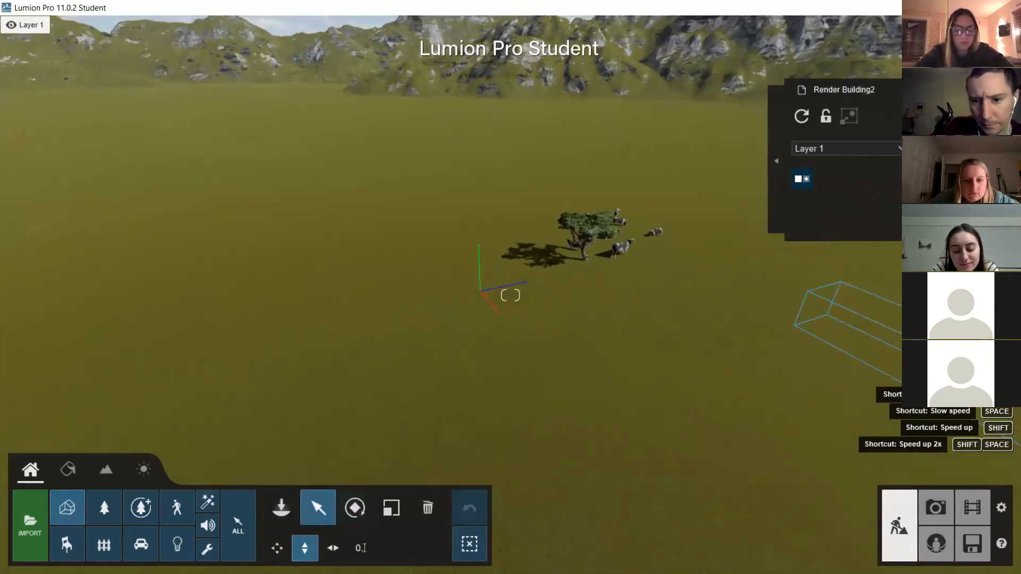
right_drag(685, 311, 684, 311)
key(s)
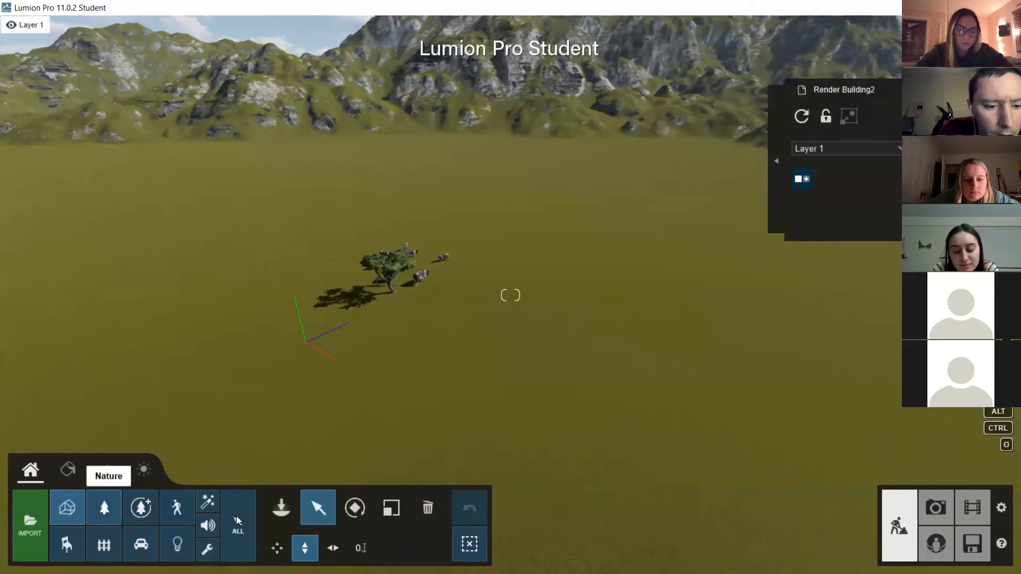
Enable selection across all object categories and raise Render Building2 vertically until the whole building sits above the grass.
click(254, 517)
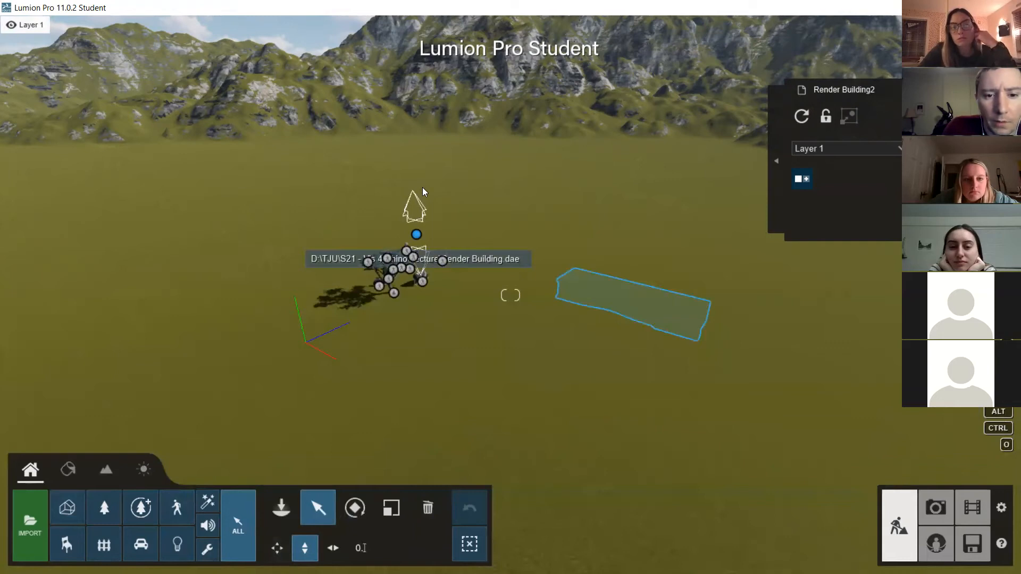
drag(416, 235, 416, 230)
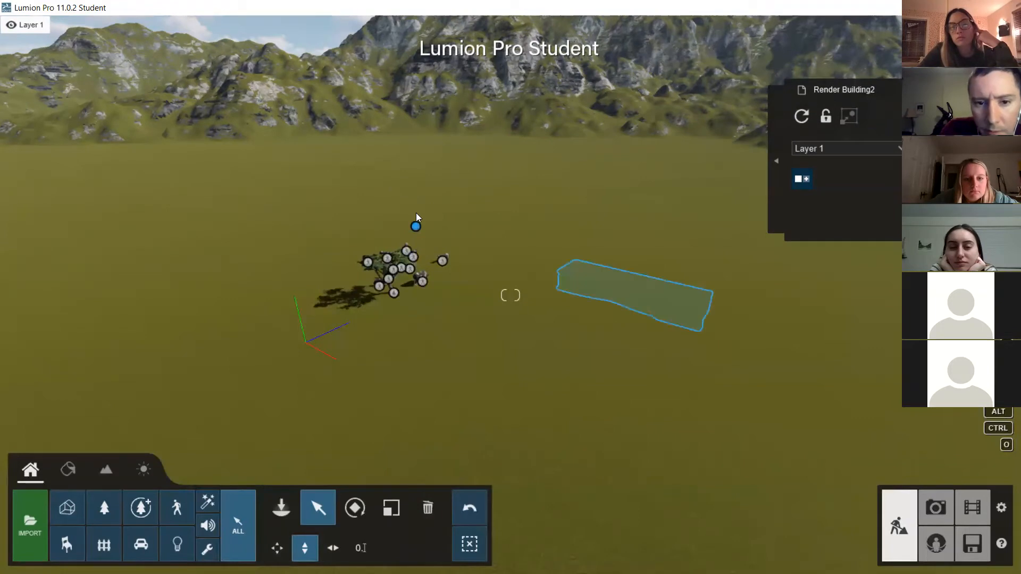
drag(416, 226, 488, 352)
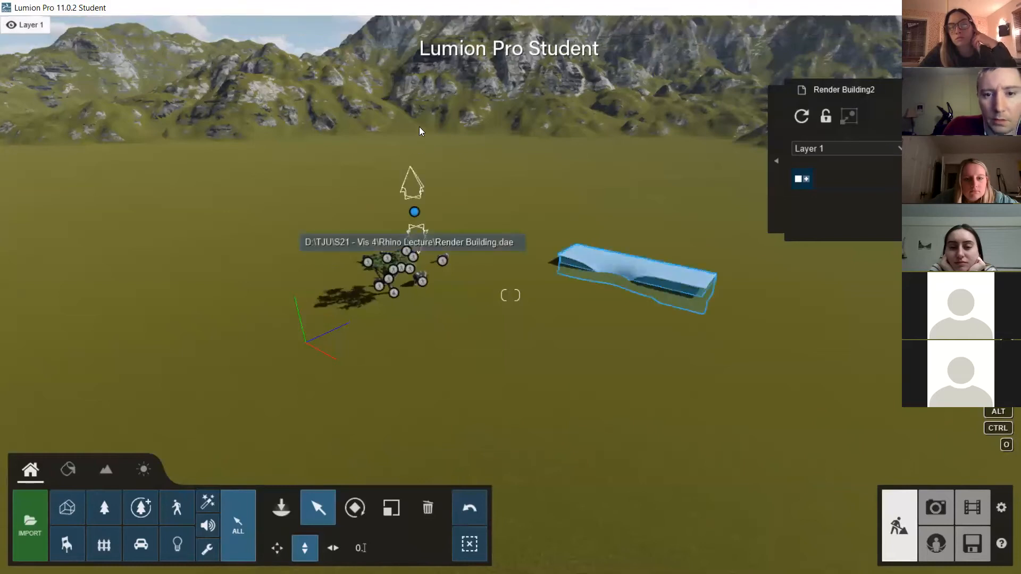
drag(414, 212, 412, 80)
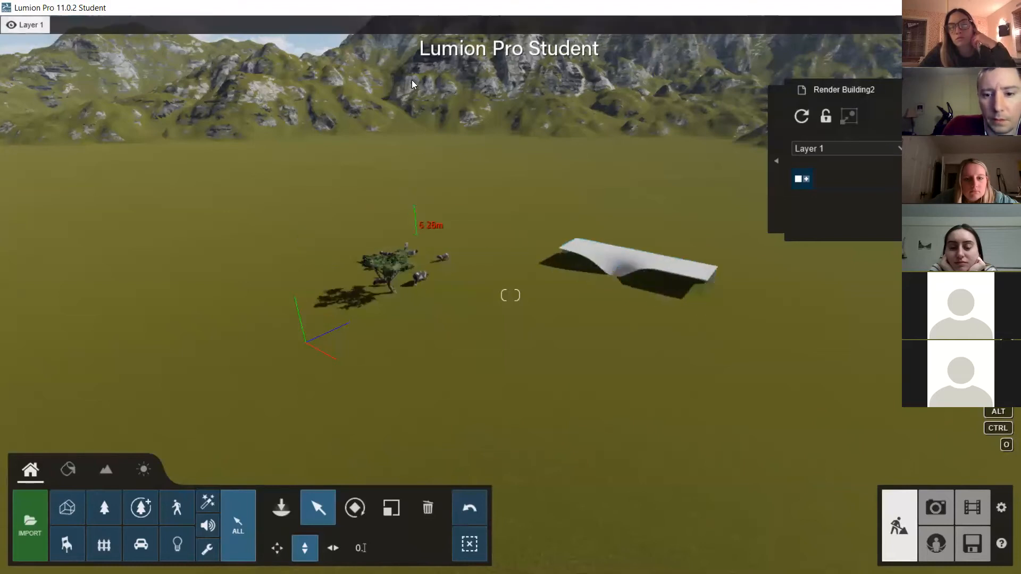
drag(416, 199, 416, 201)
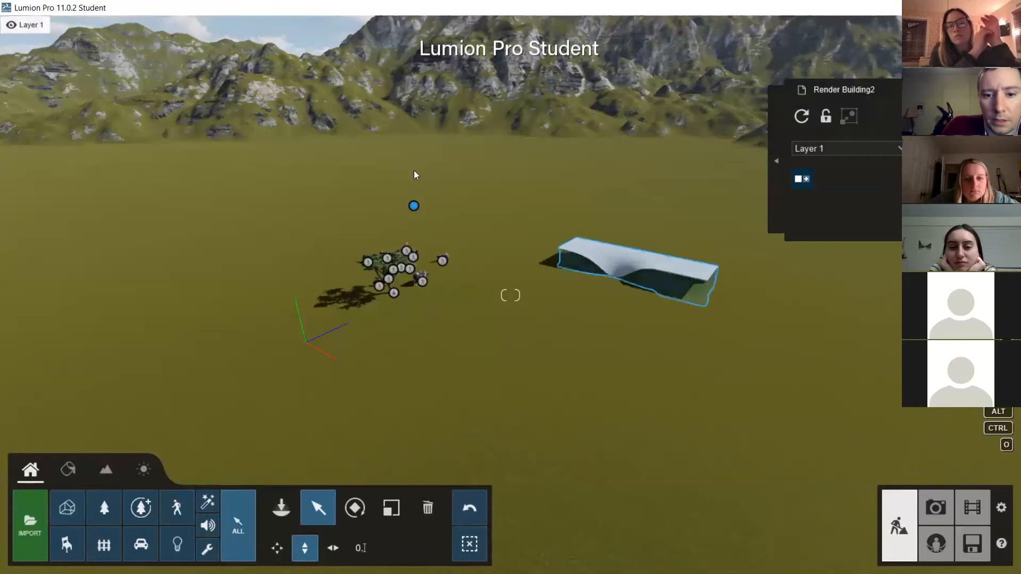
drag(414, 206, 413, 195)
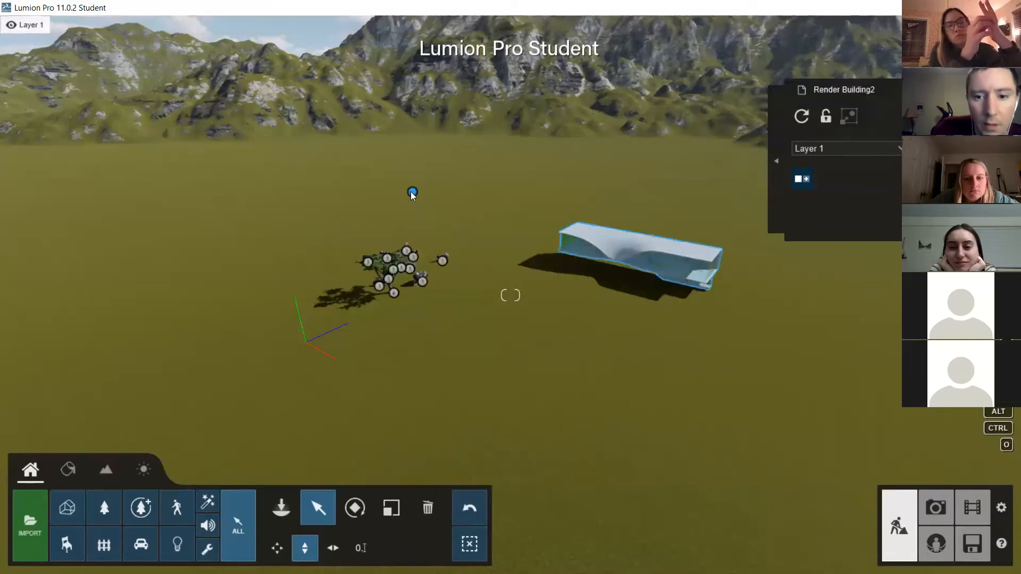
drag(409, 99, 409, 142)
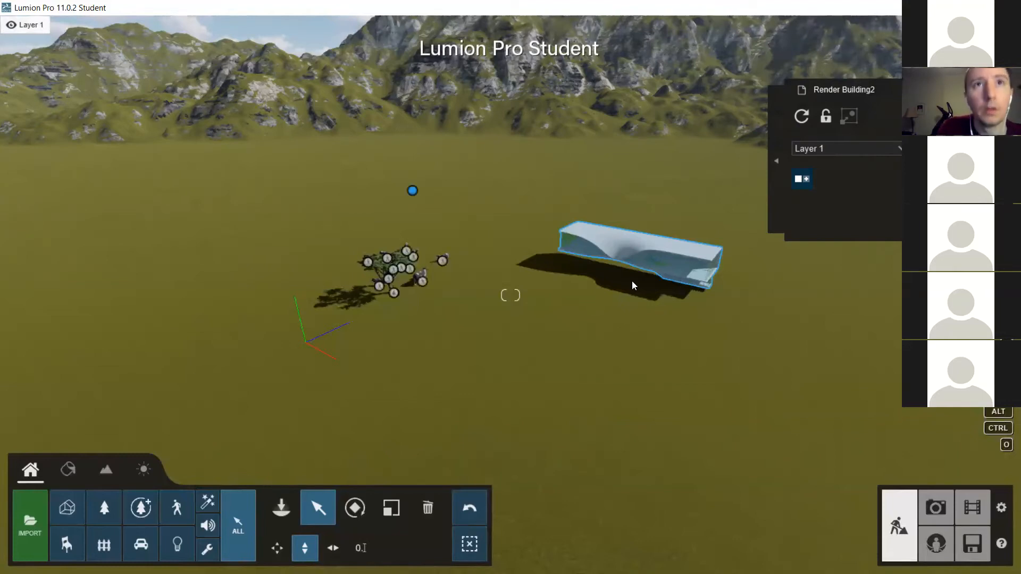
Examine the raised Render Building2 up close from its long glazed side.
key(w)
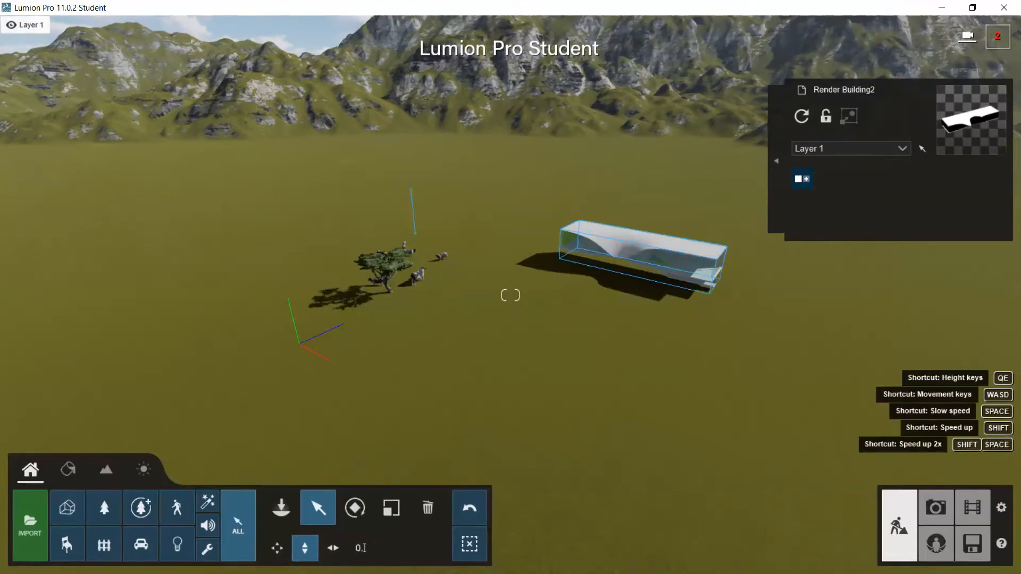
key(w)
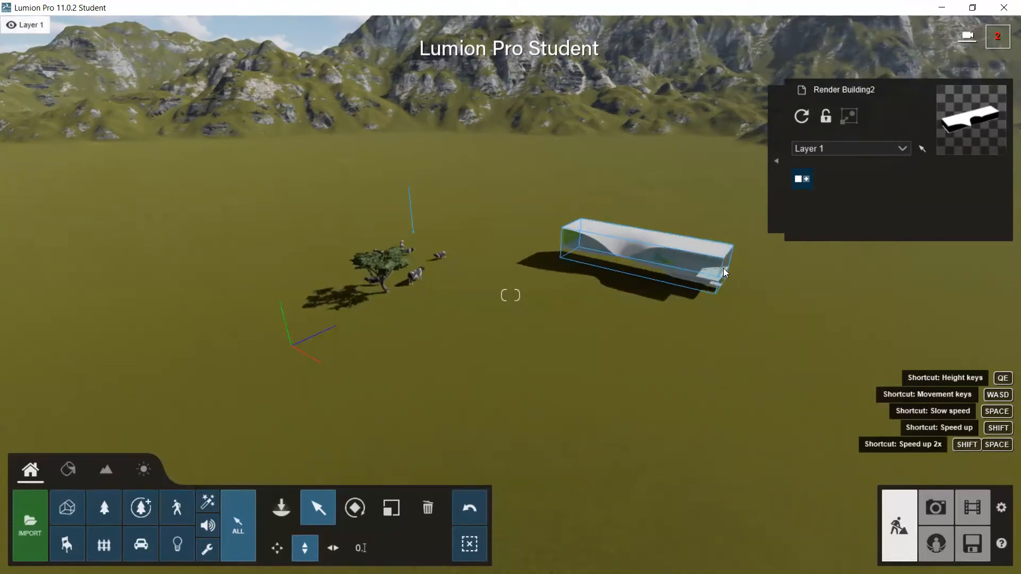
key(w)
key(w)
key(d)
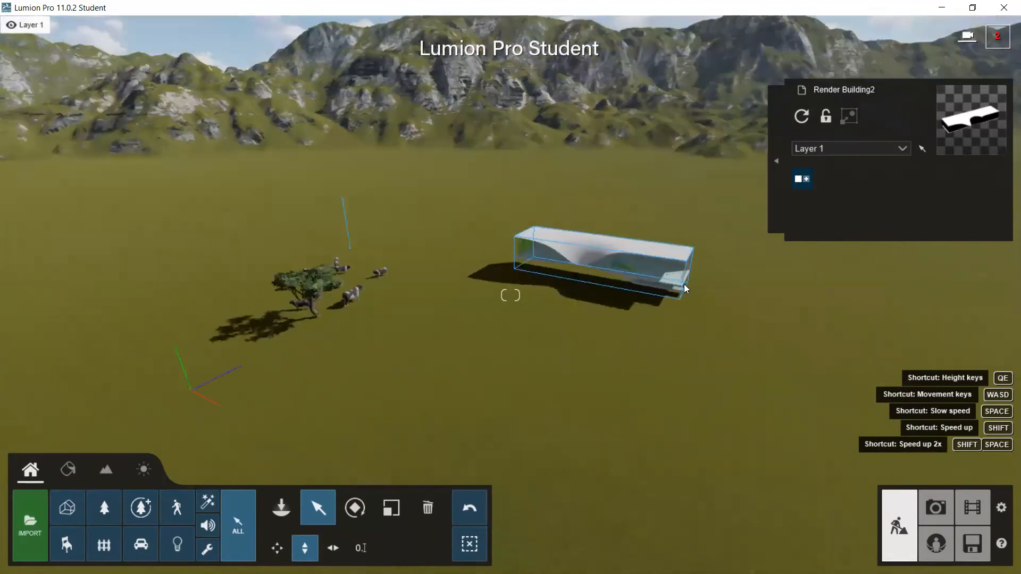
key(d)
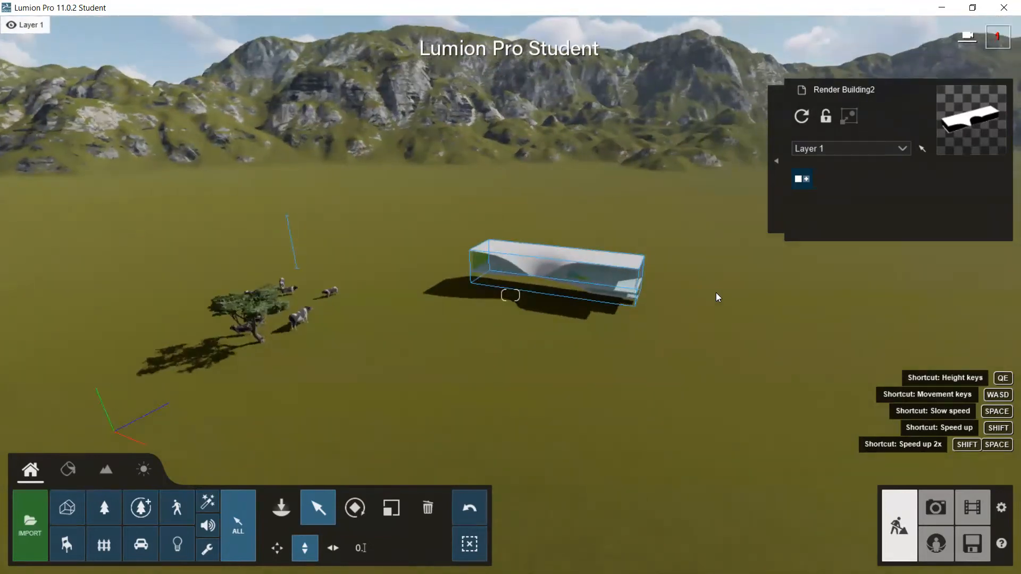
key(d)
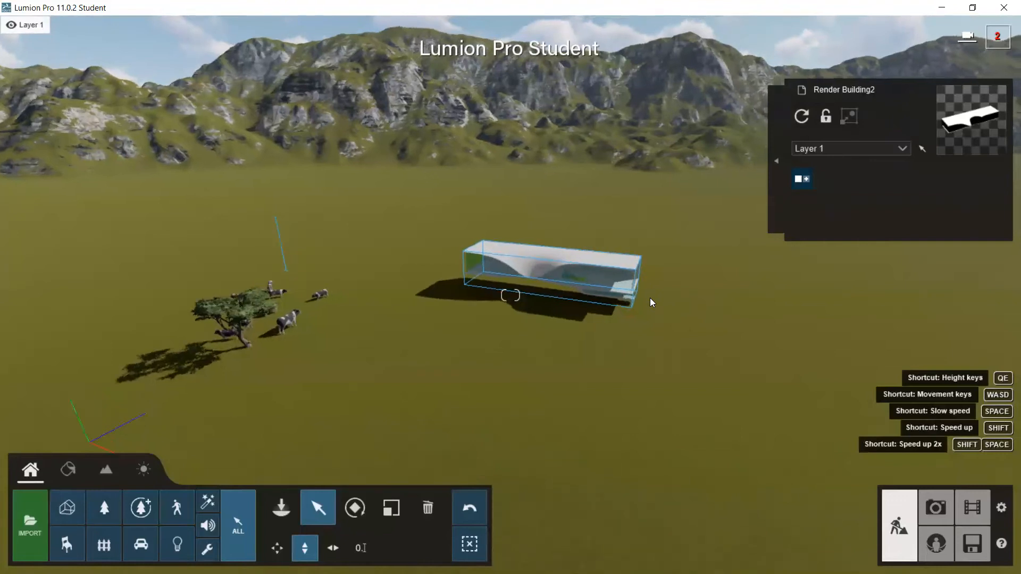
key(w)
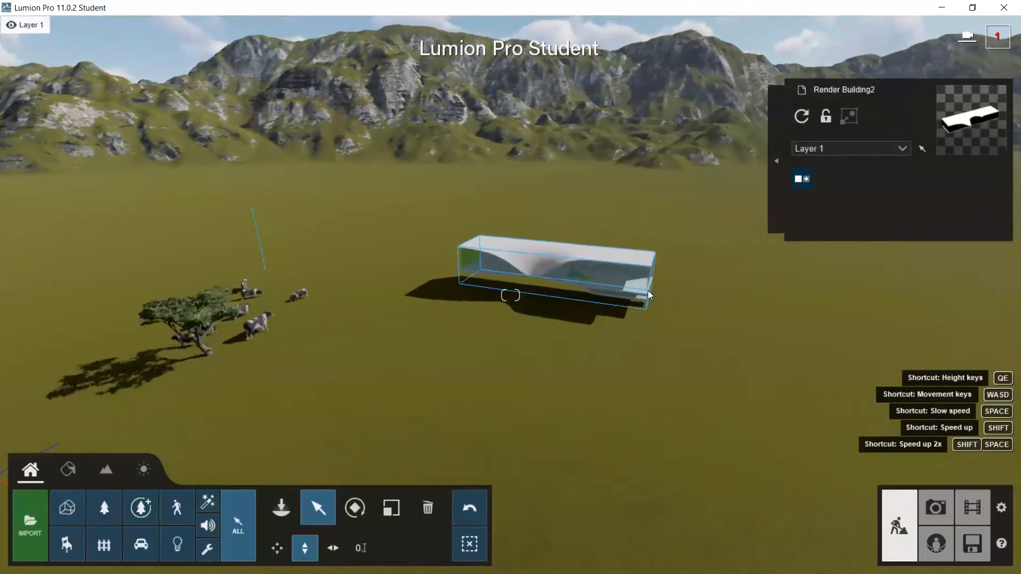
key(w)
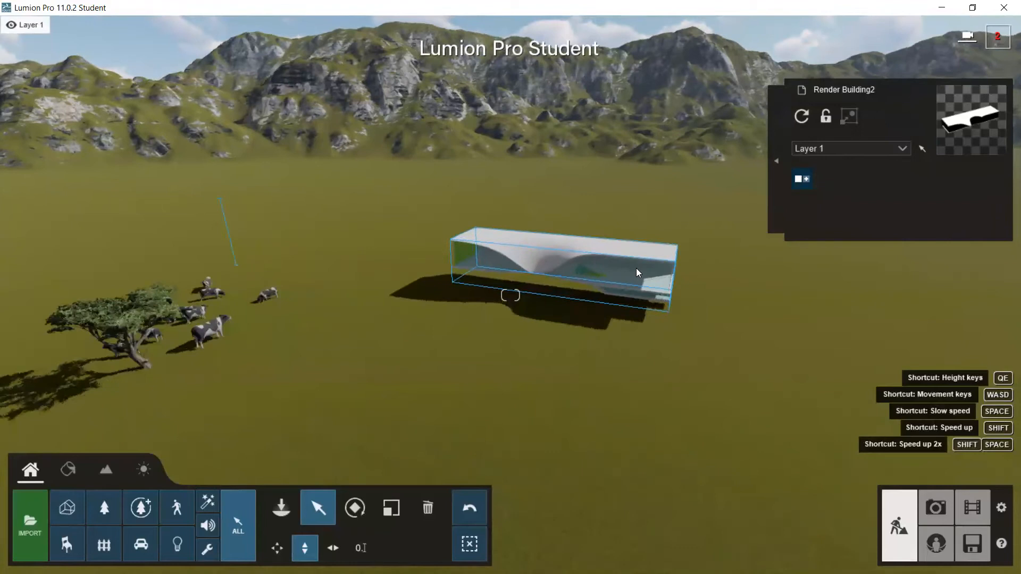
key(w)
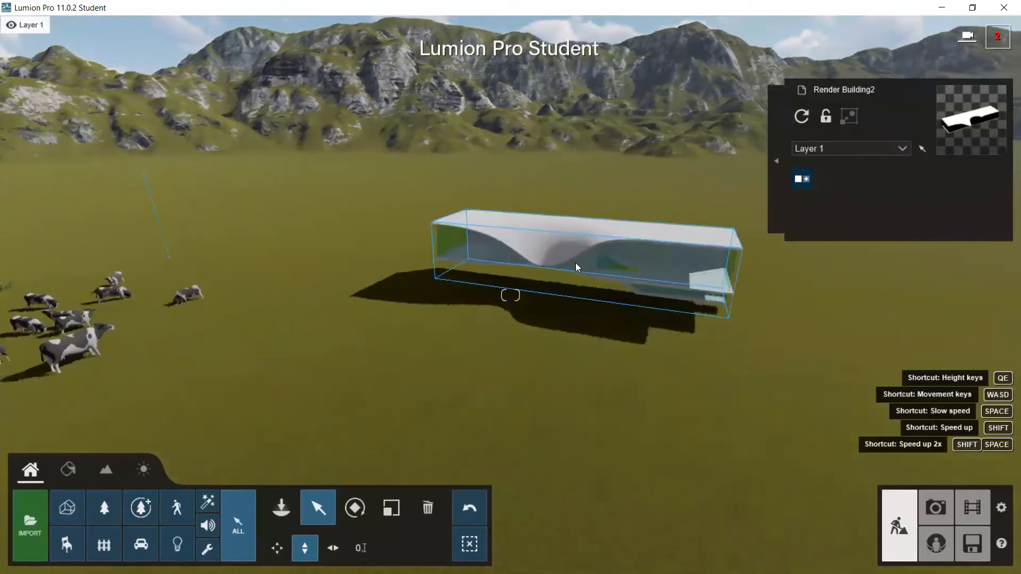
key(w)
right_drag(579, 256, 589, 256)
key(w)
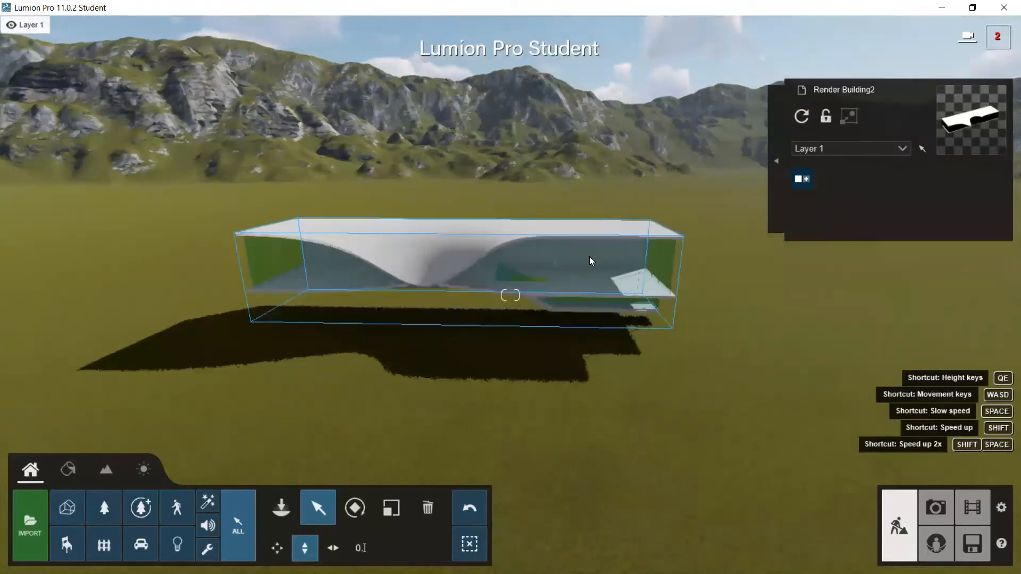
key(w)
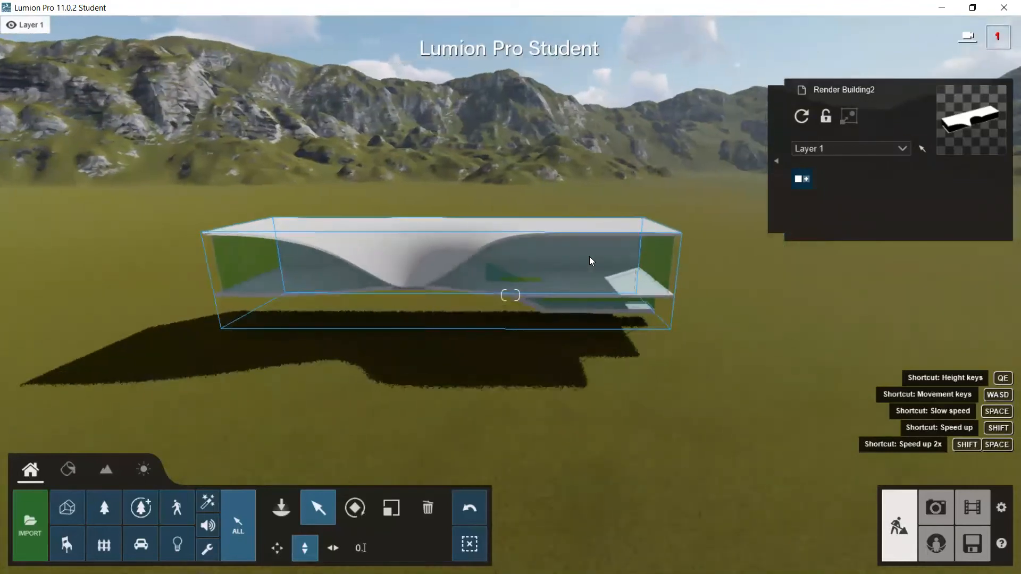
key(w)
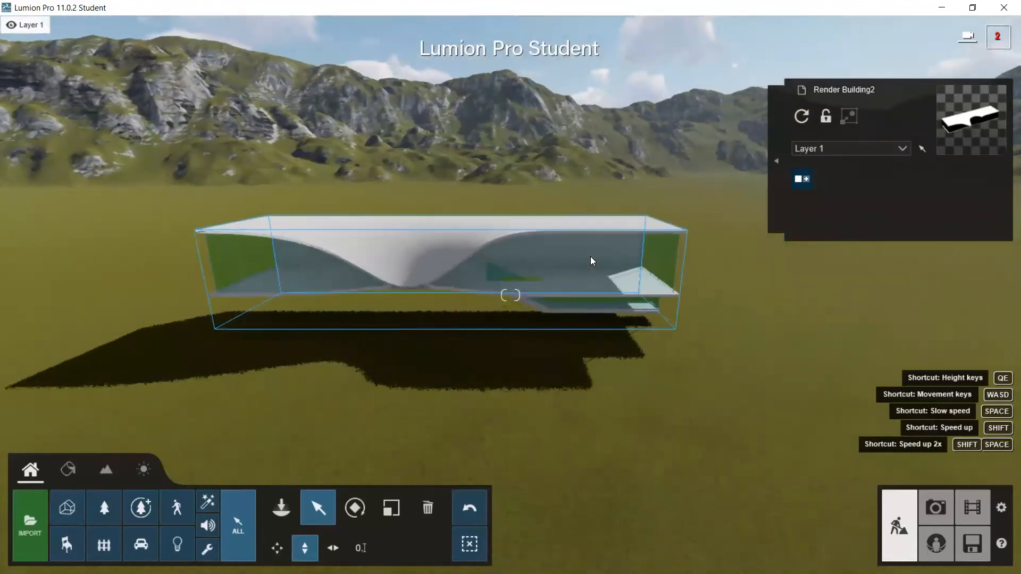
key(w)
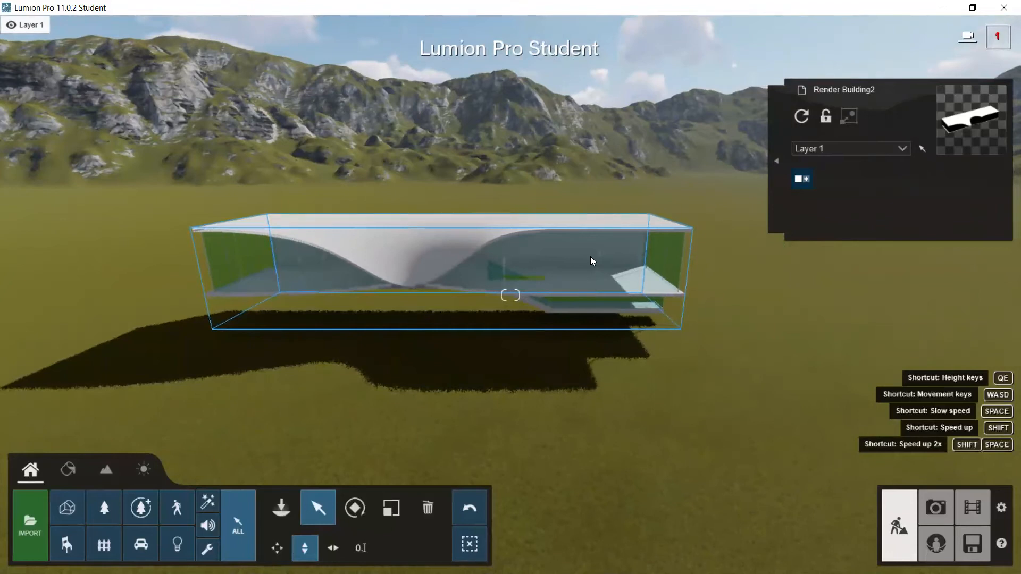
Switch from object placement to the Material Editor for working on the imported building.
click(590, 256)
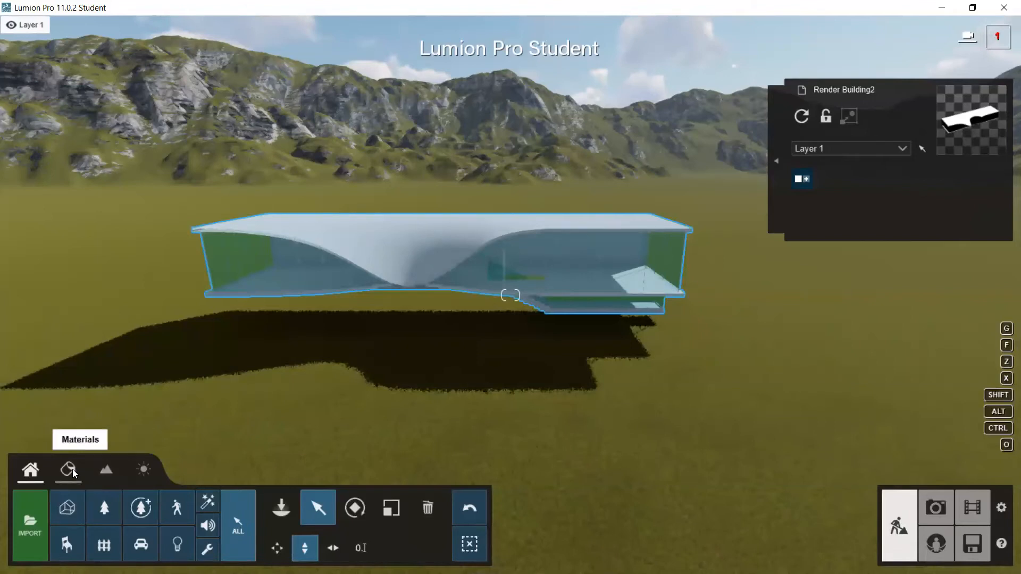
click(90, 473)
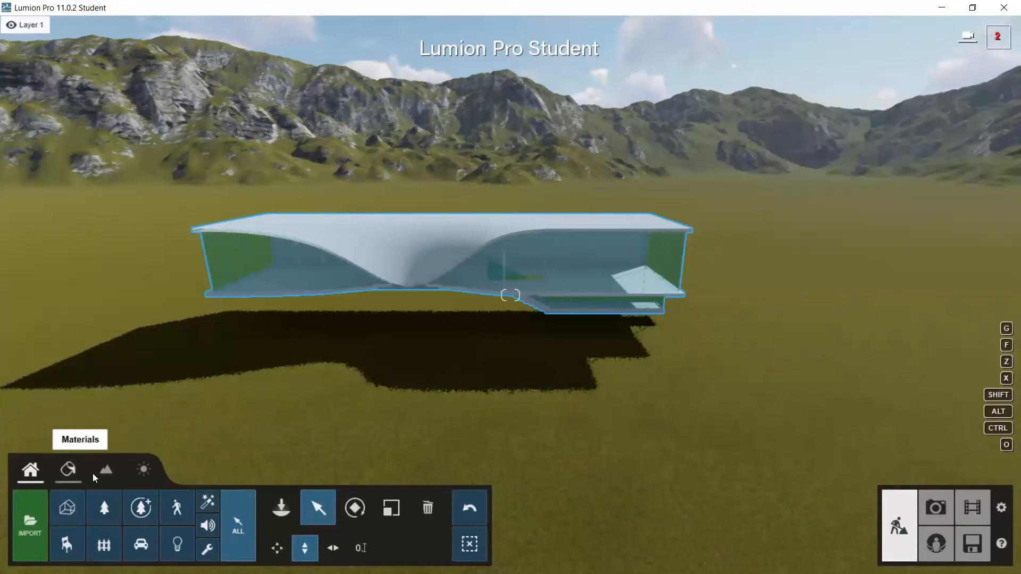
click(94, 474)
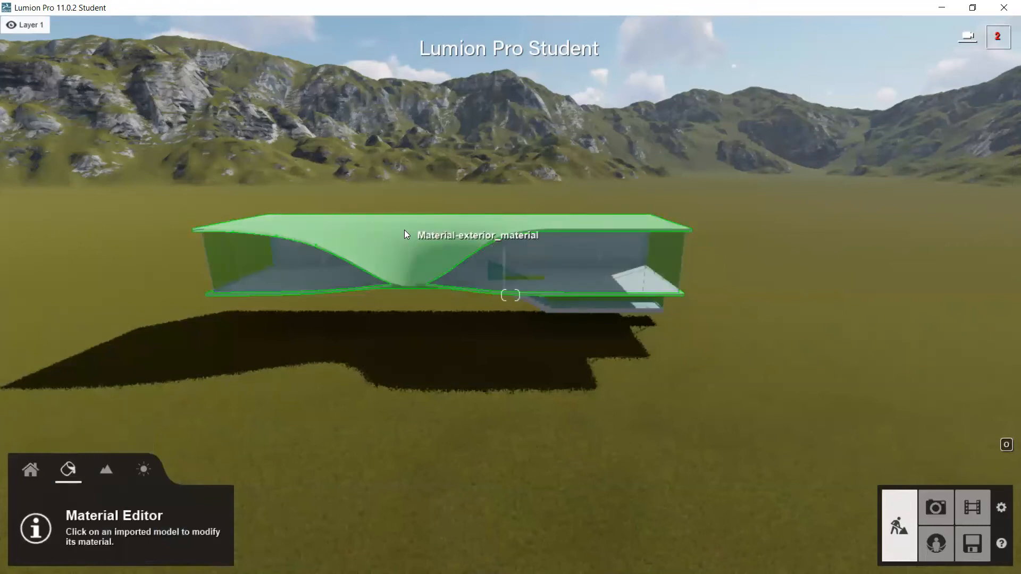
Examine the building's exterior and glass material surfaces from closer up.
key(w)
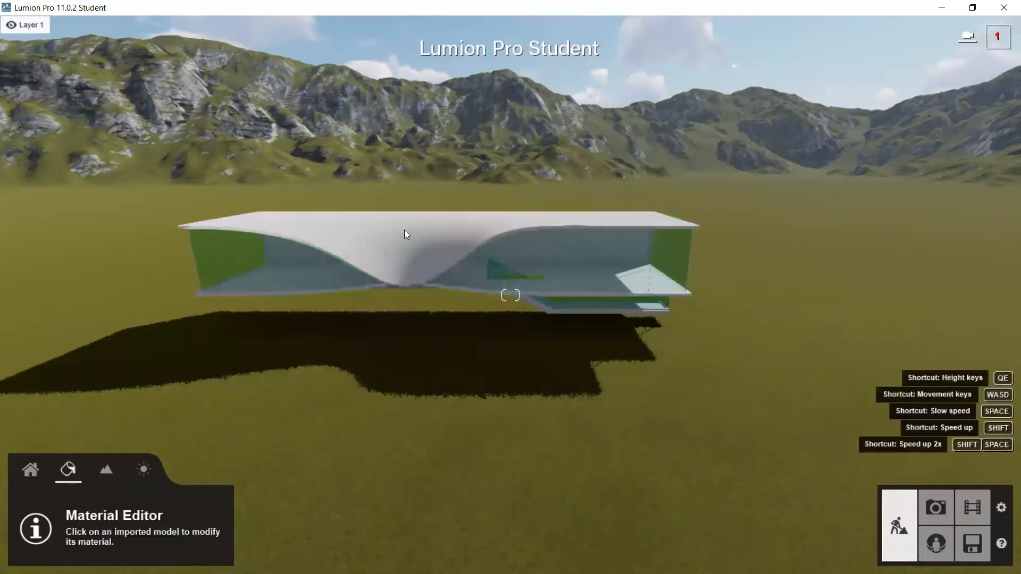
key(w)
key(w)
key(w)
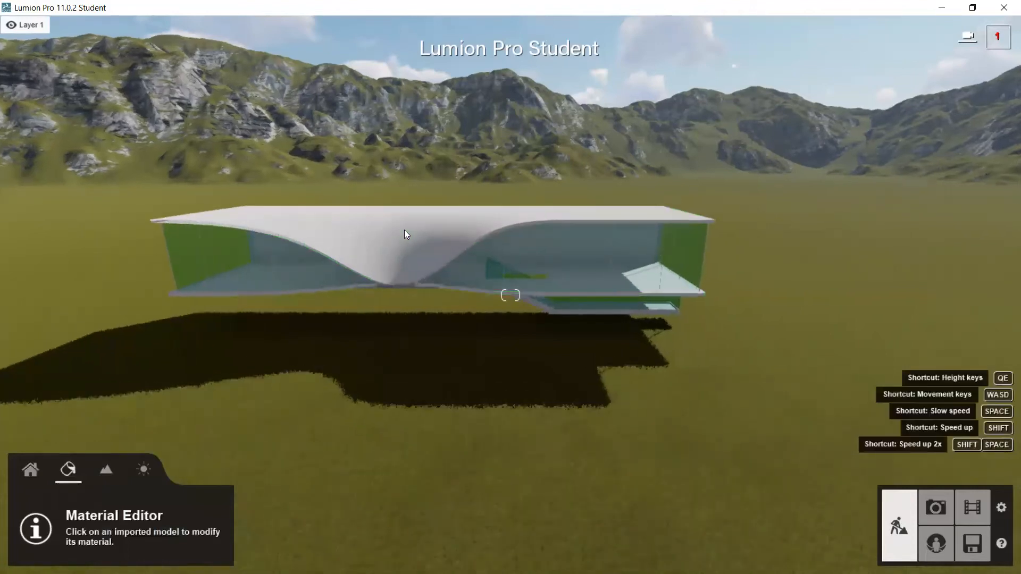
key(w)
key(w)
key(w)
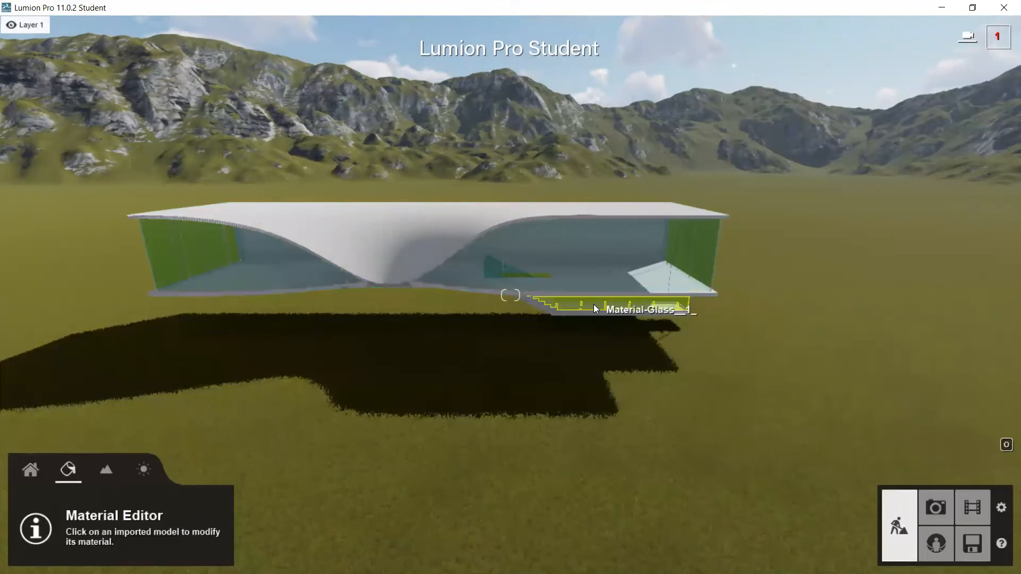
Examine the glazed front and curved roof of Render Building2 to locate its separate glass and exterior material surfaces.
key(w)
key(w)
key(w)
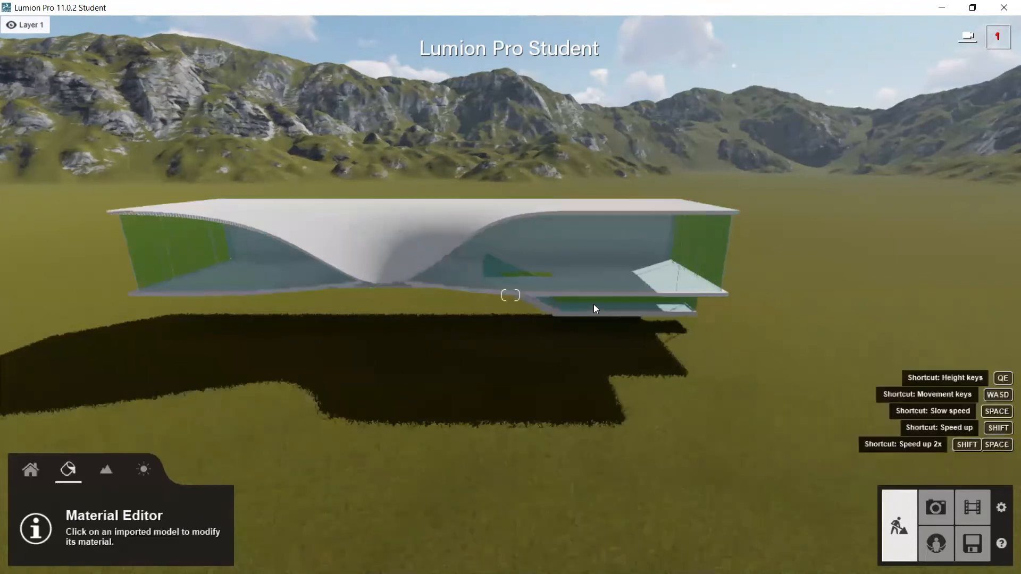
key(w)
key(w)
key(w)
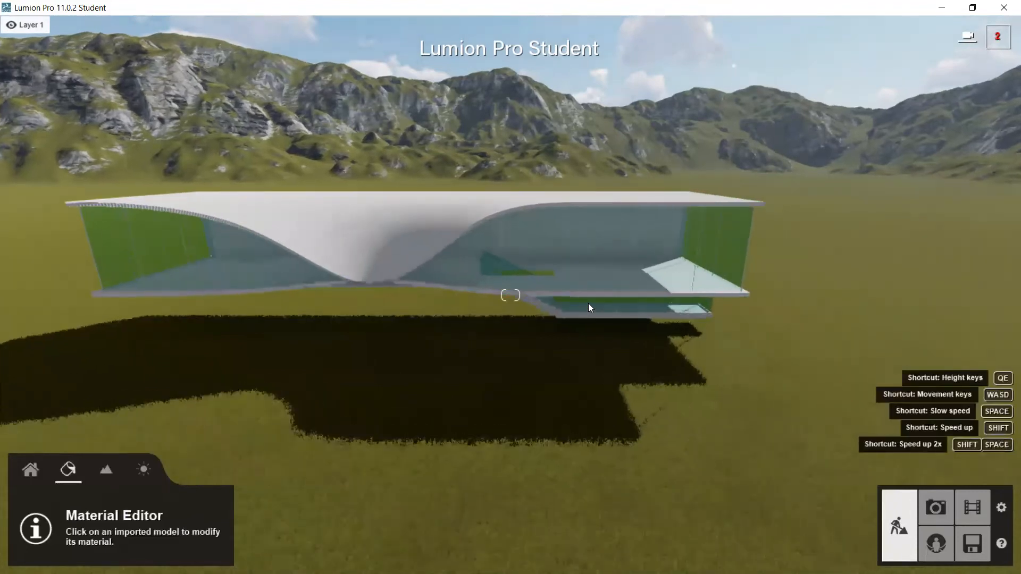
key(w)
key(w)
key(w)
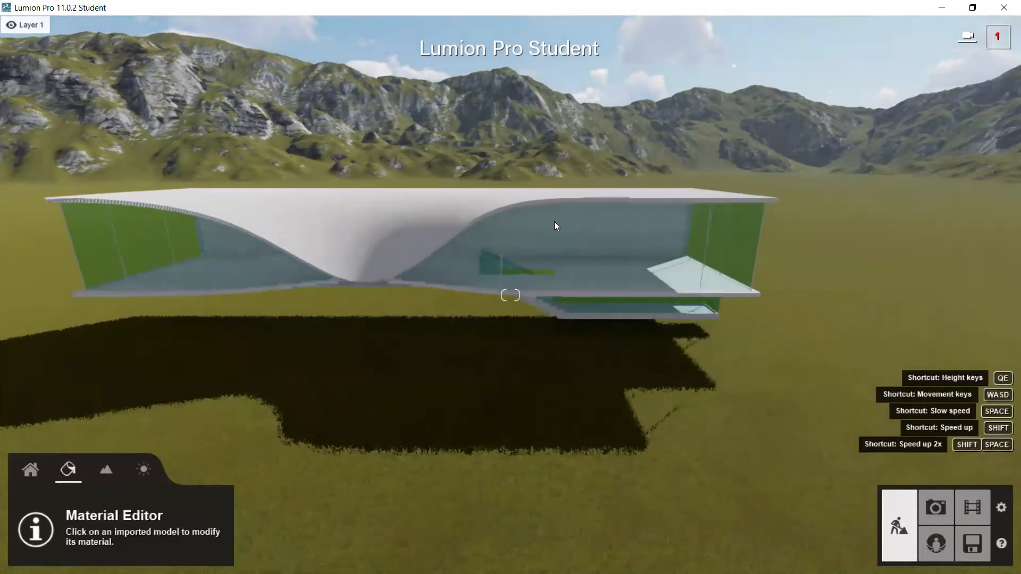
key(w)
key(w)
key(w)
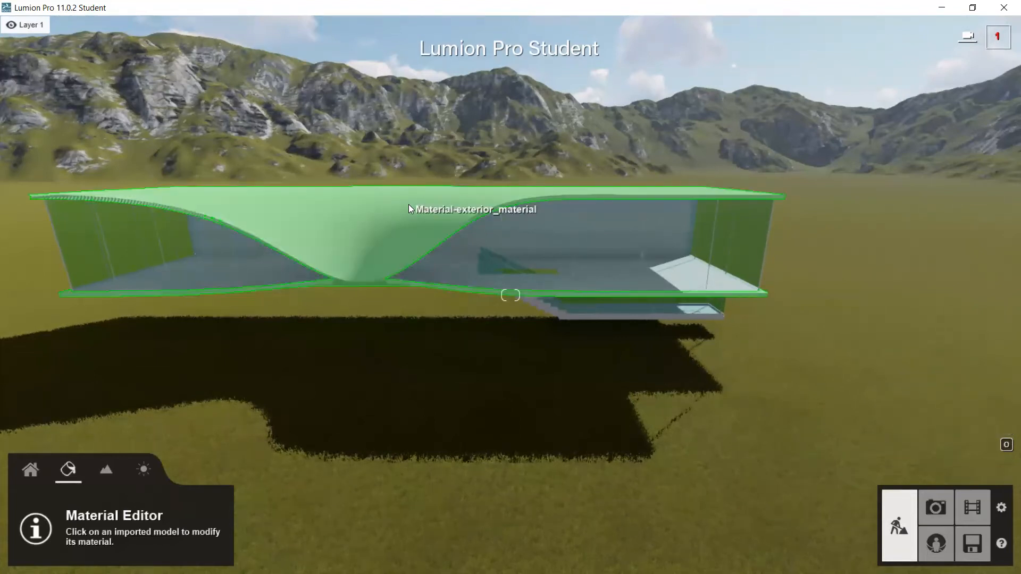
Select the building's exterior_material surface, assign it the Standard material and open that material's settings.
click(410, 208)
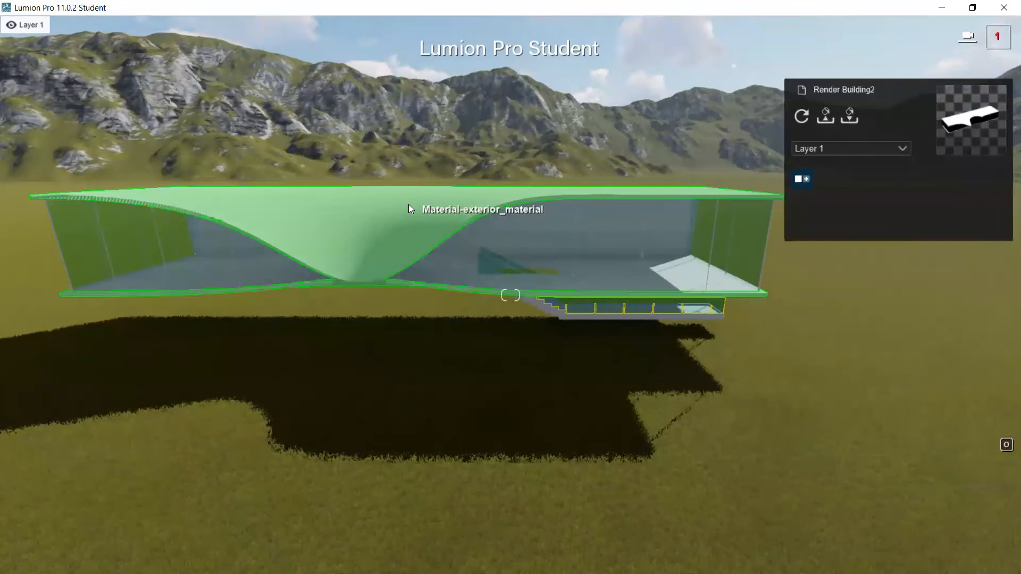
click(409, 208)
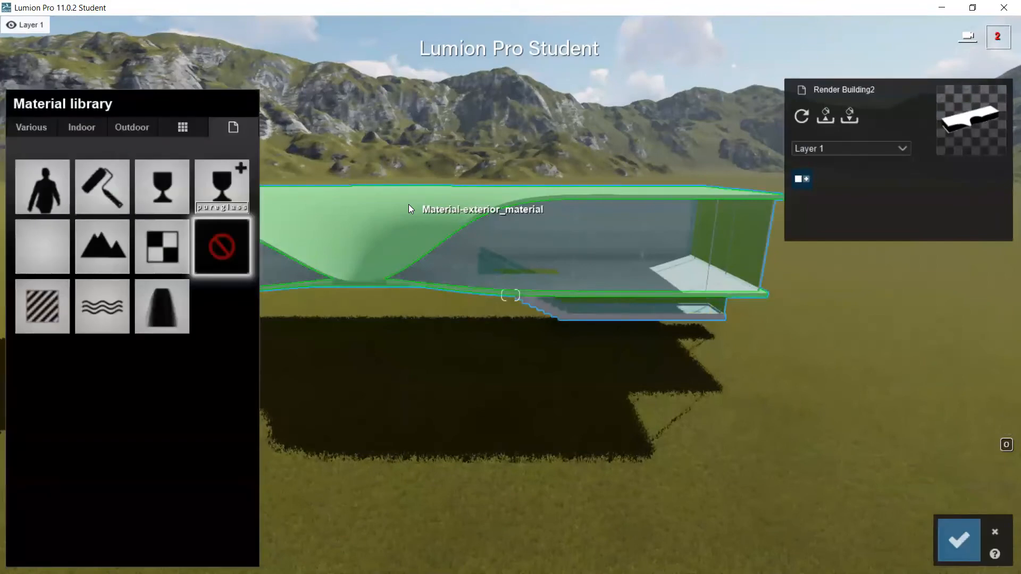
click(377, 187)
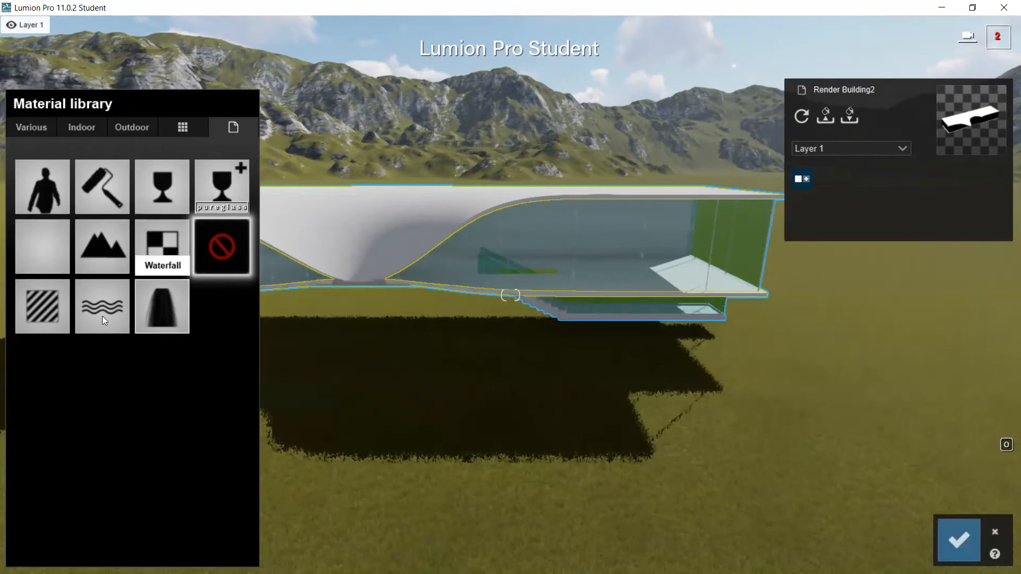
click(48, 302)
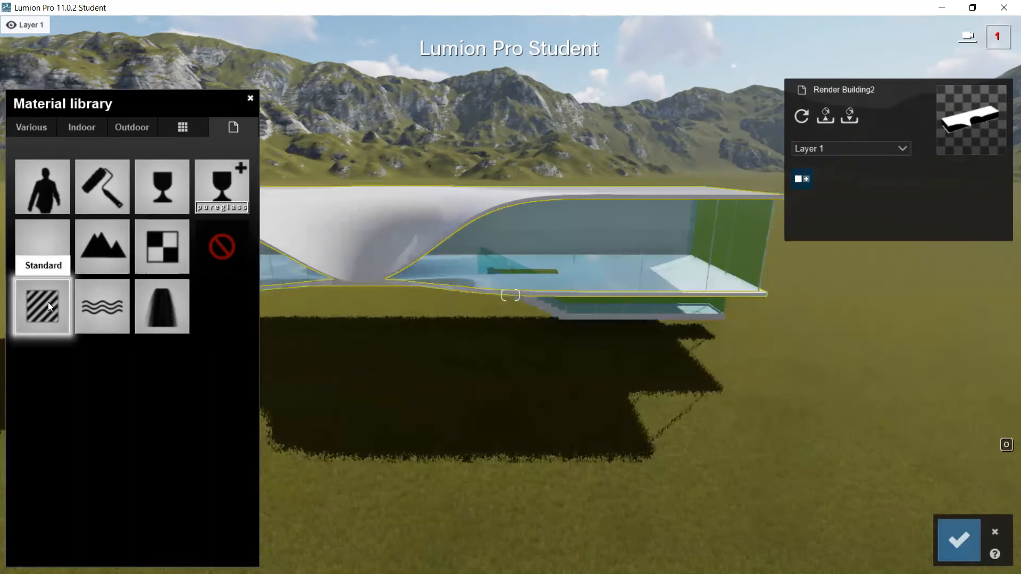
click(48, 302)
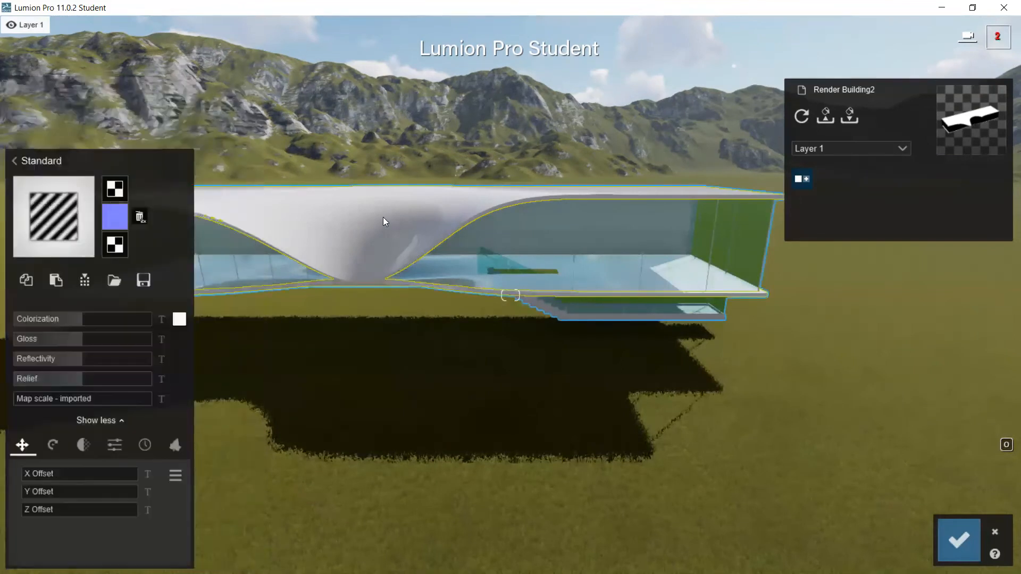
Review the Standard material's orientation, emissive and specular, weathering and foliage options beside a close view of the curved exterior.
key(w)
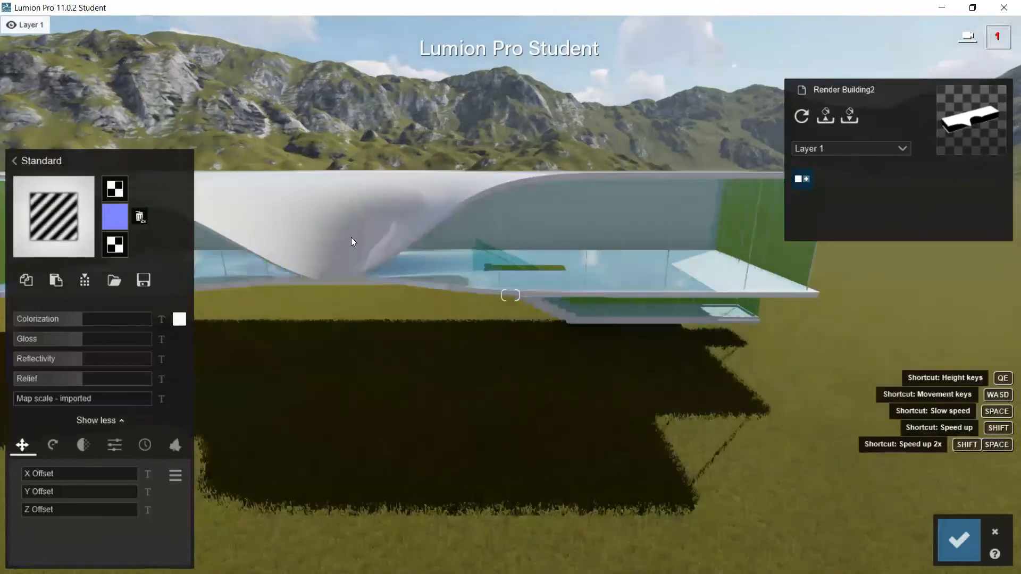
scroll(379, 271, up, 3)
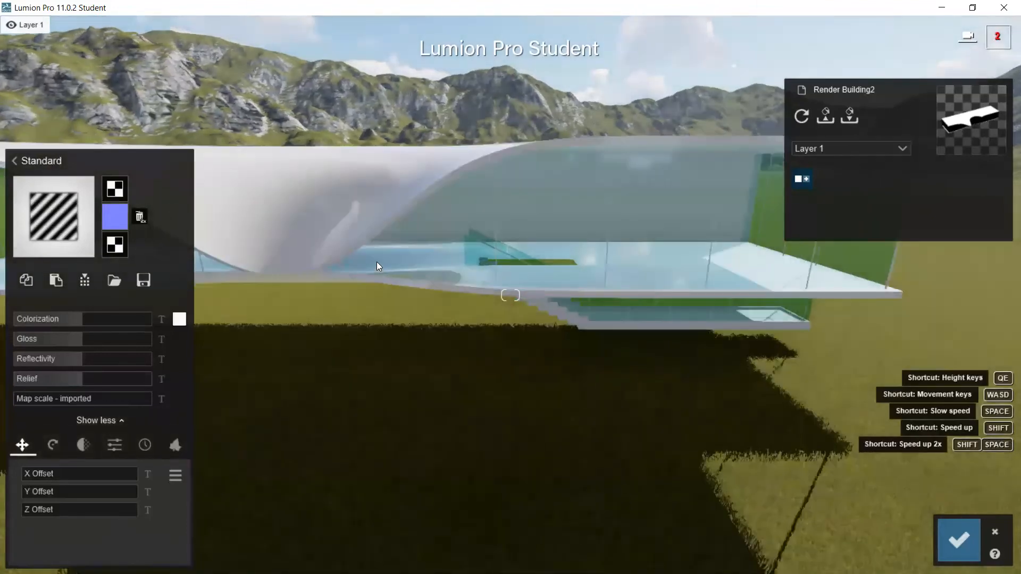
key(w)
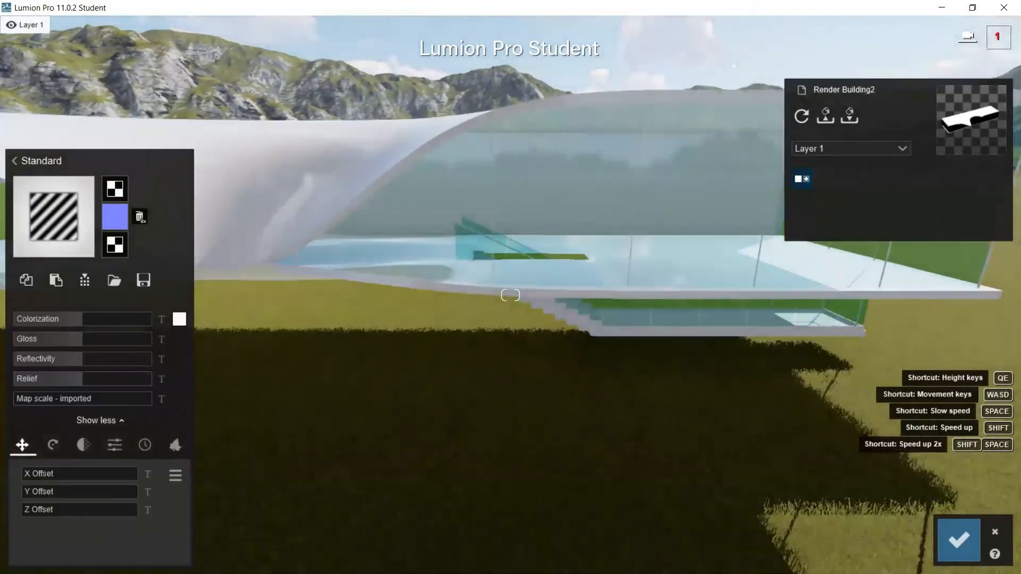
right_drag(298, 282, 236, 249)
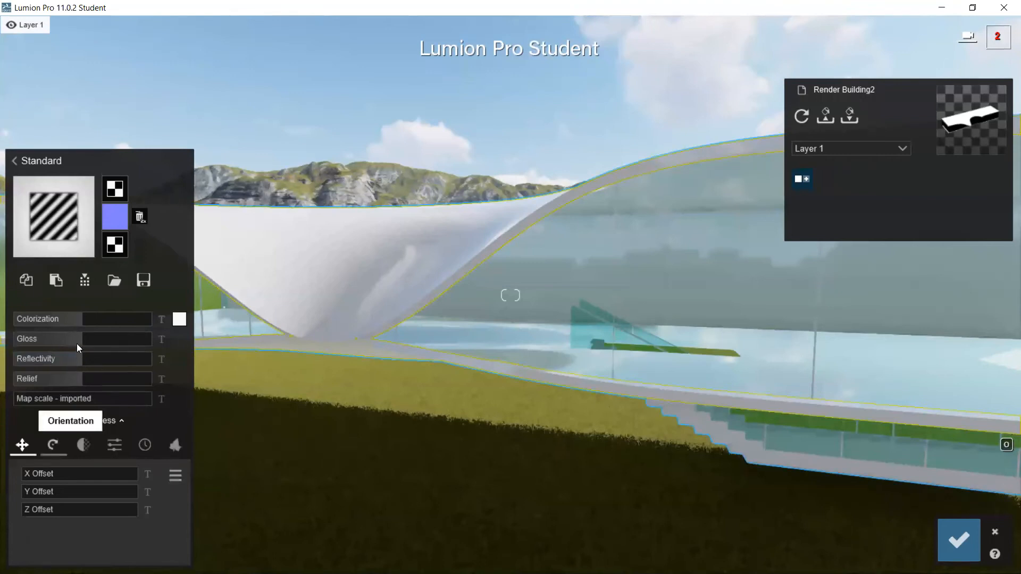
click(61, 447)
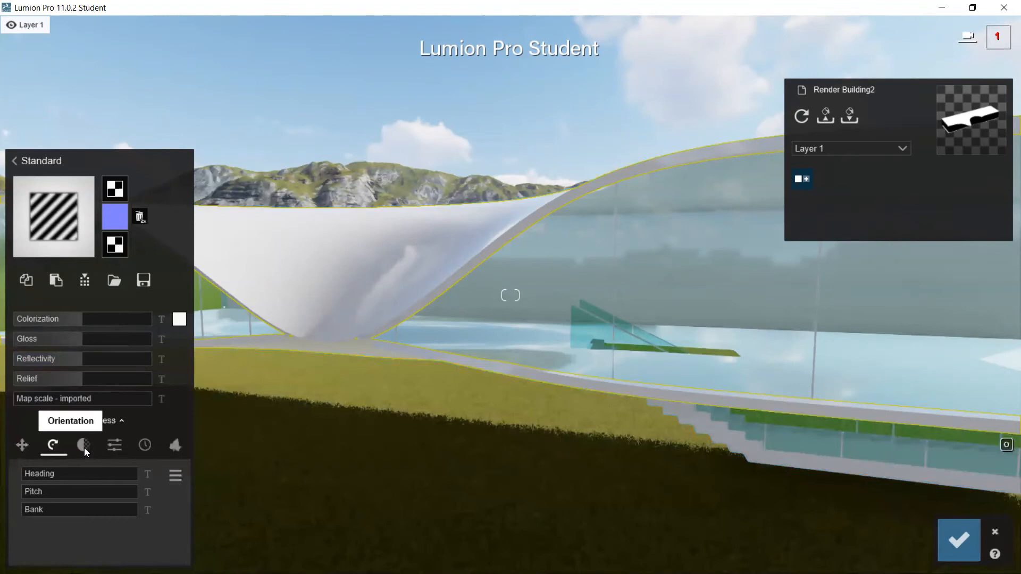
click(111, 448)
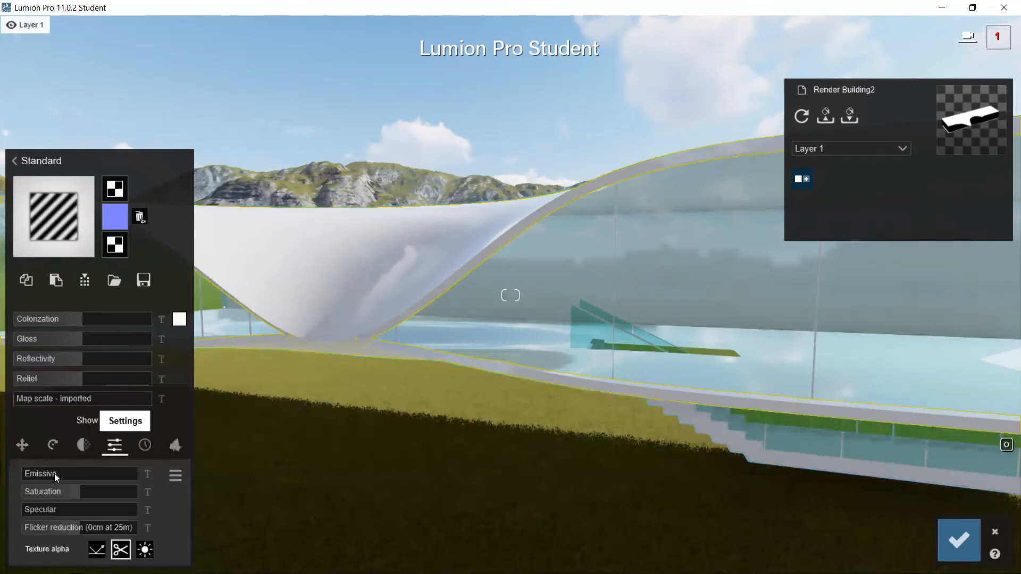
click(148, 553)
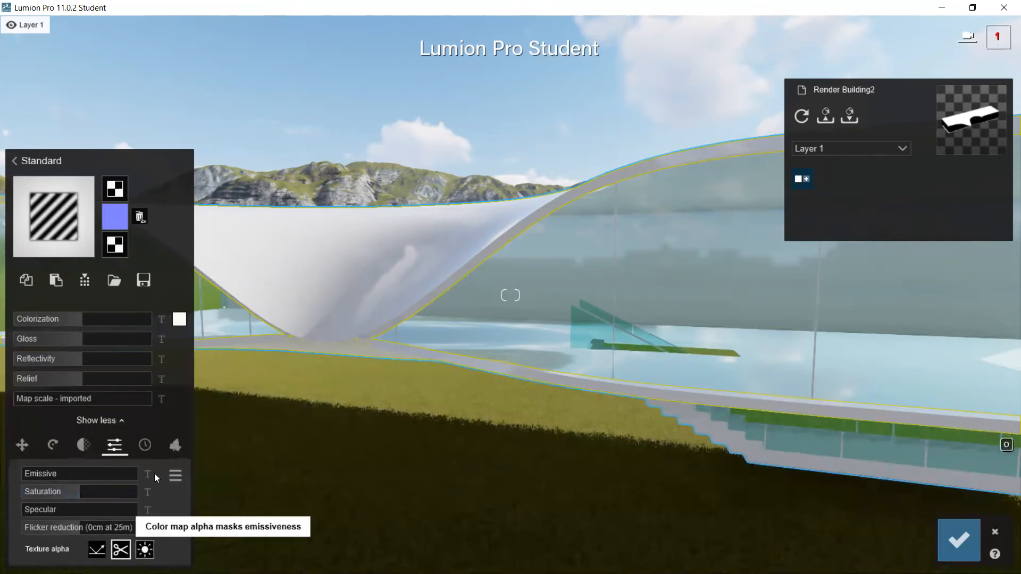
click(149, 447)
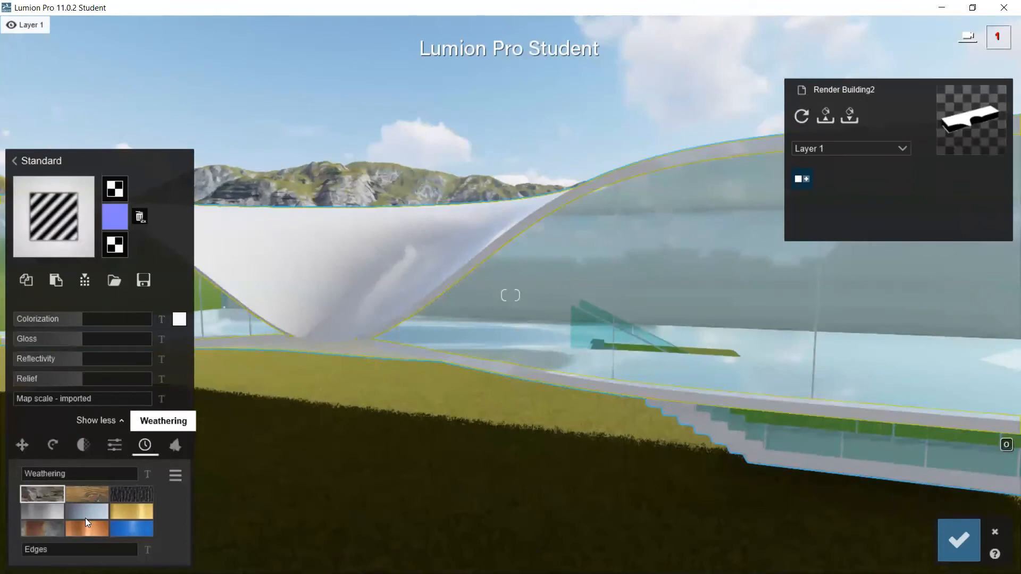
click(176, 449)
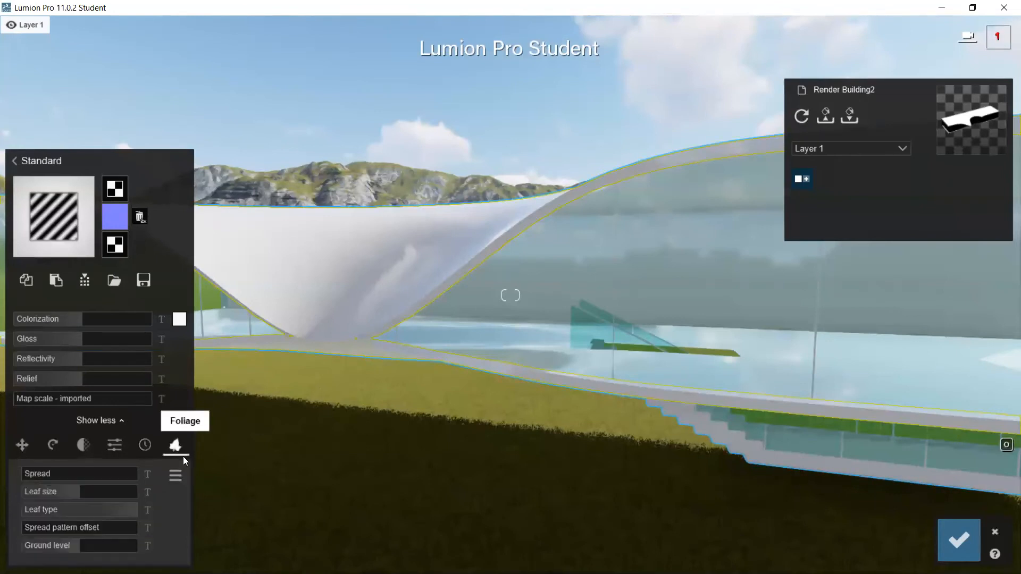
Replace the exterior's Standard material with the indoor wood Polii Wood Flooring 045 2K and open its properties.
click(58, 230)
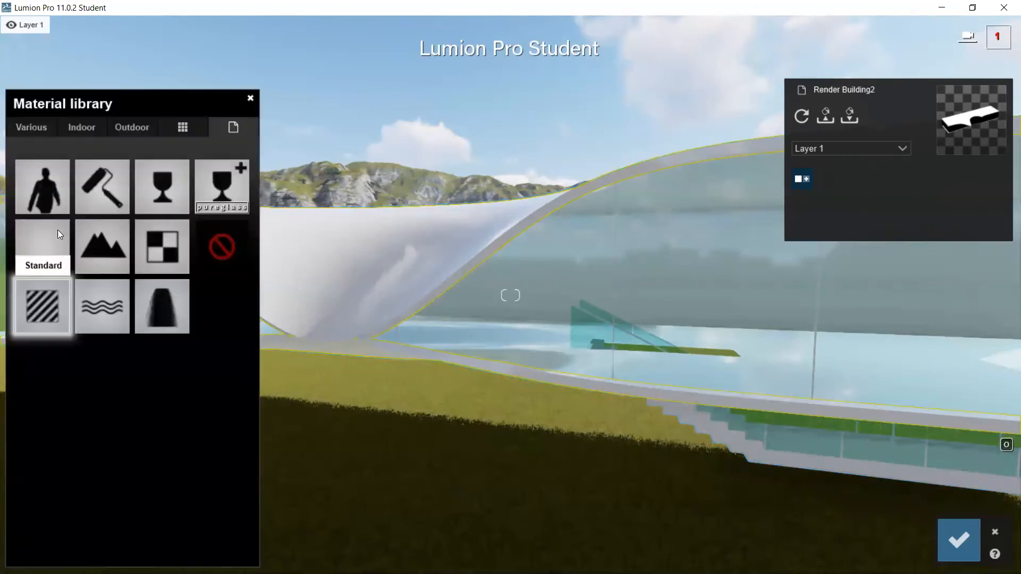
click(77, 130)
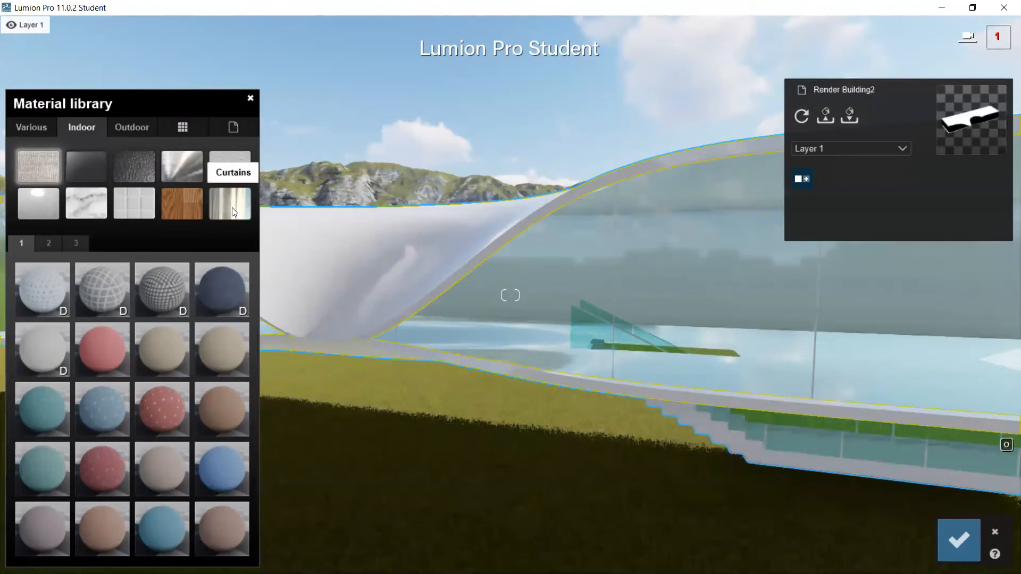
click(173, 208)
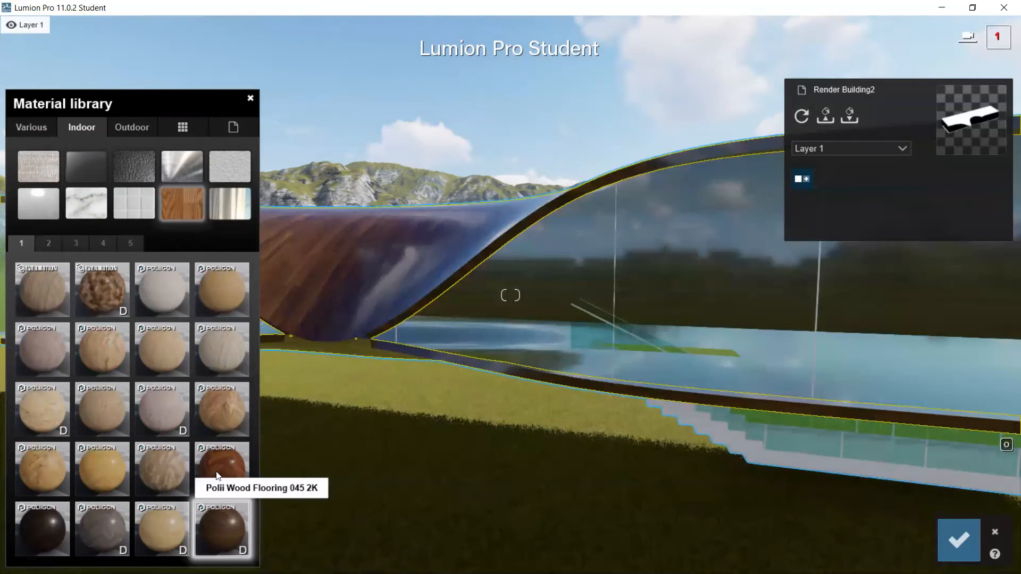
click(404, 280)
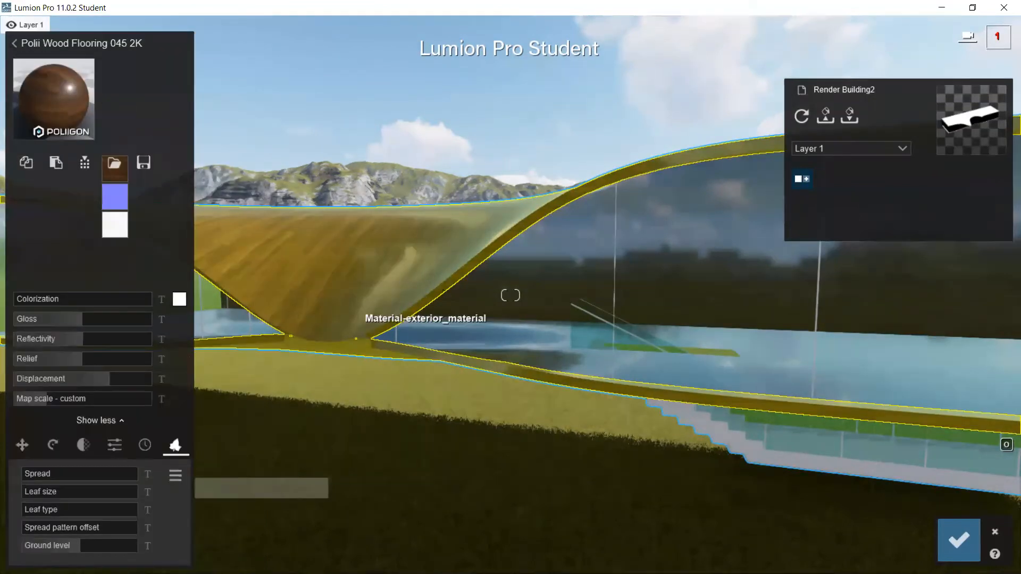
Lower the wood flooring material's reflectivity slightly and dismiss the low-battery notice.
right_drag(358, 335, 20, 342)
drag(20, 342, 18, 341)
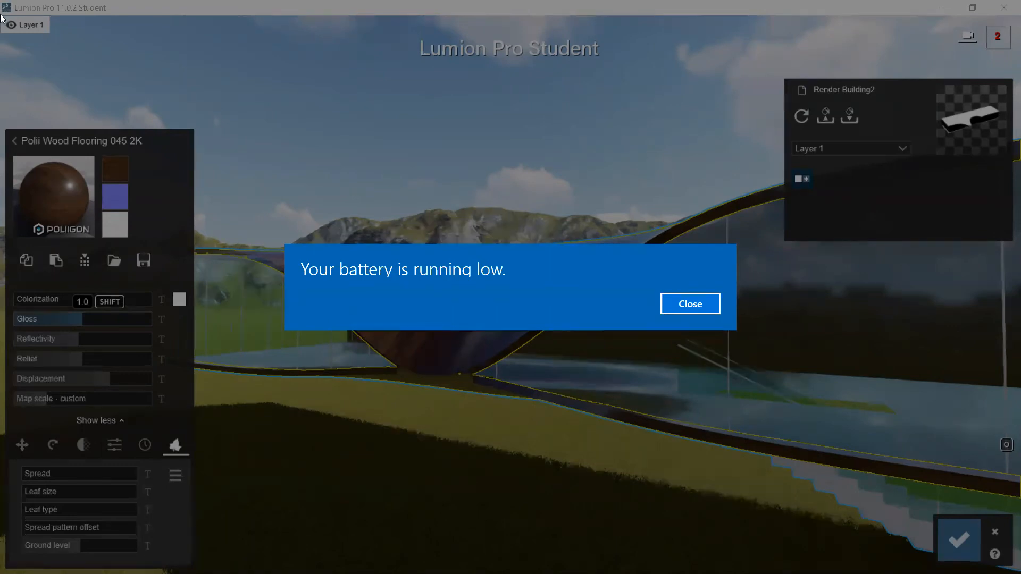
key(Return)
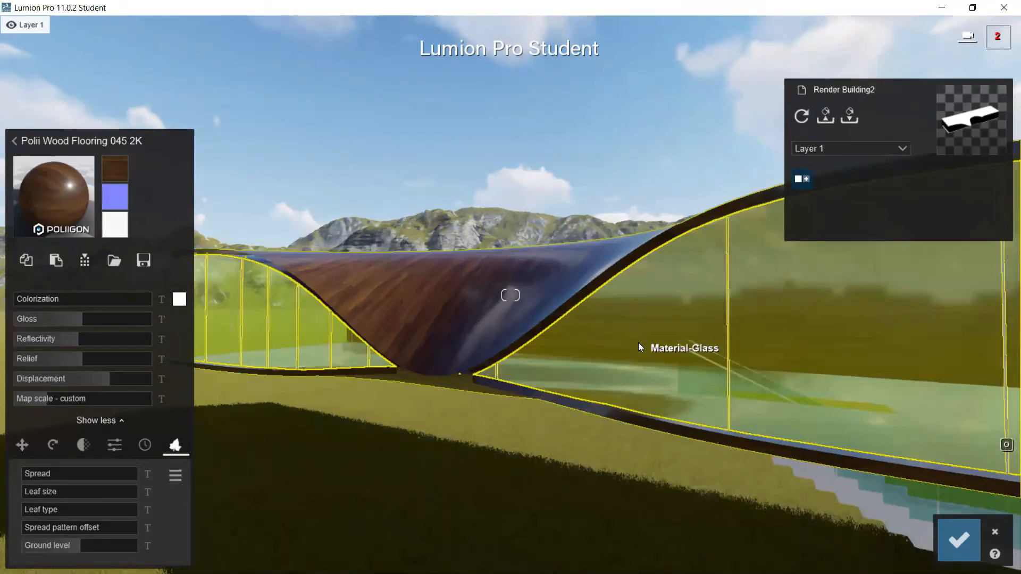
Select the building's glass surfaces and replace their tinted material with the first clear pureglass from the indoor glass library.
click(638, 343)
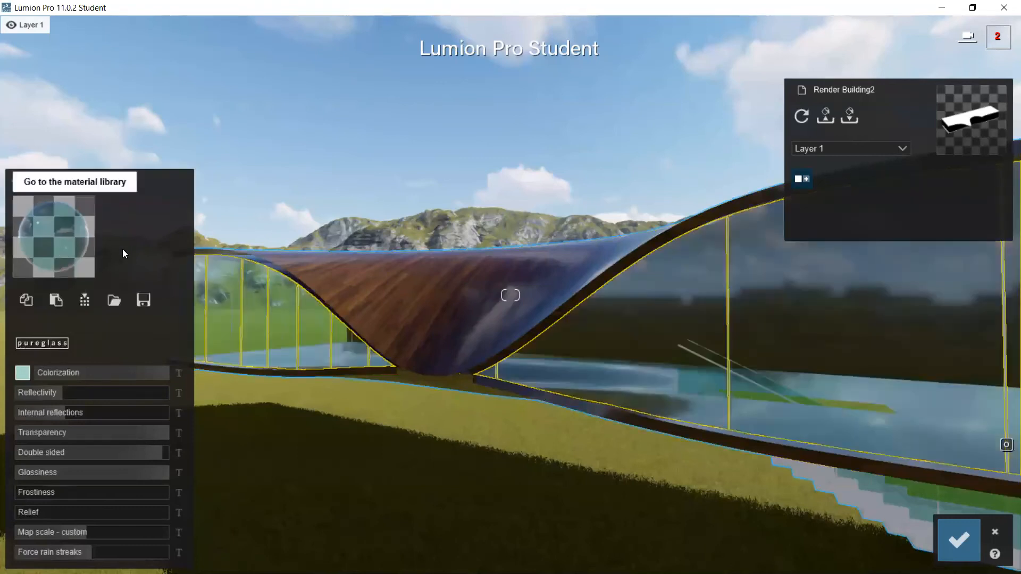
click(69, 251)
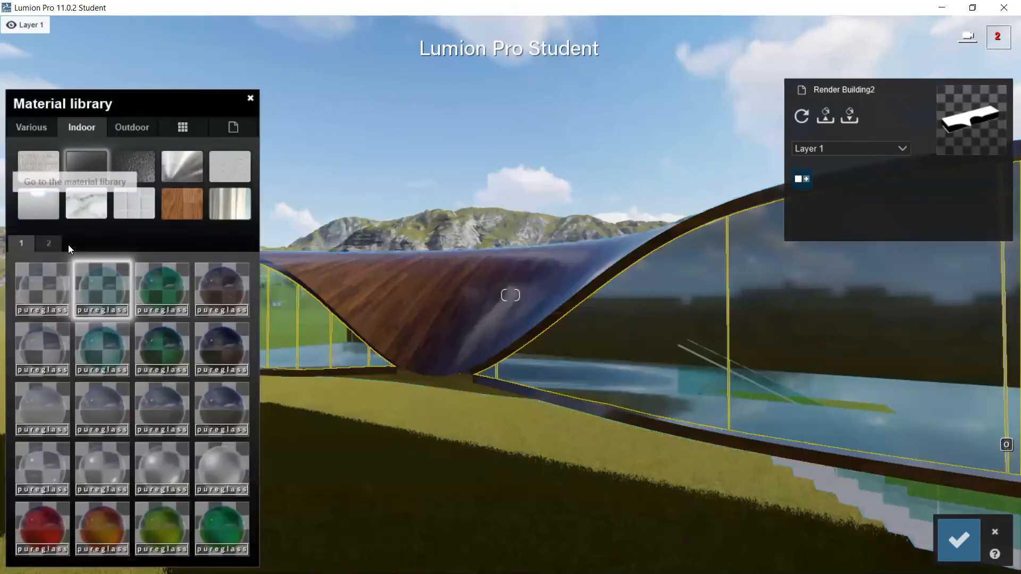
click(47, 293)
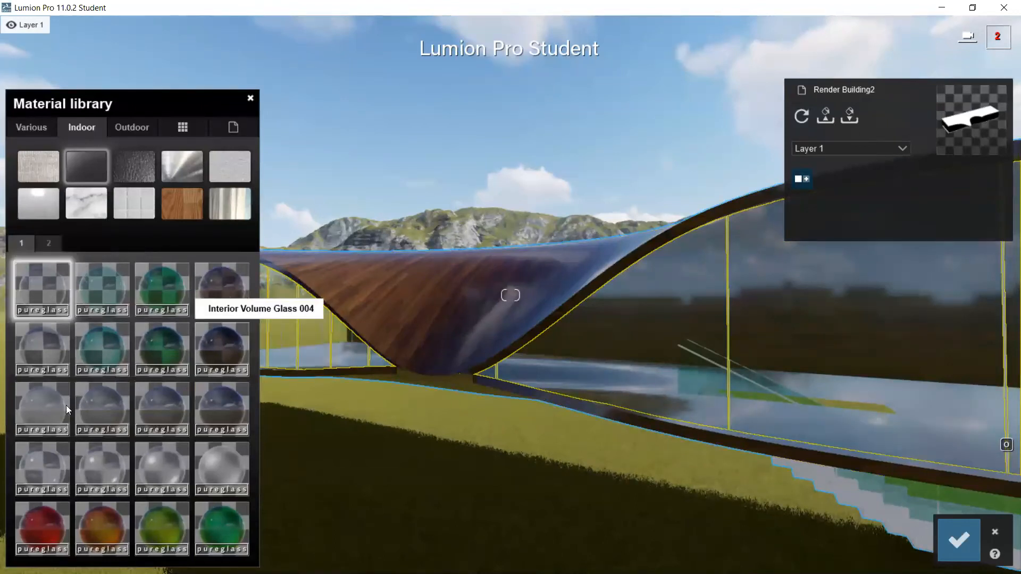
Try Rough Glass 003 and Rough Glass 004 on the building's glazing and view the frosted look from farther back.
click(176, 467)
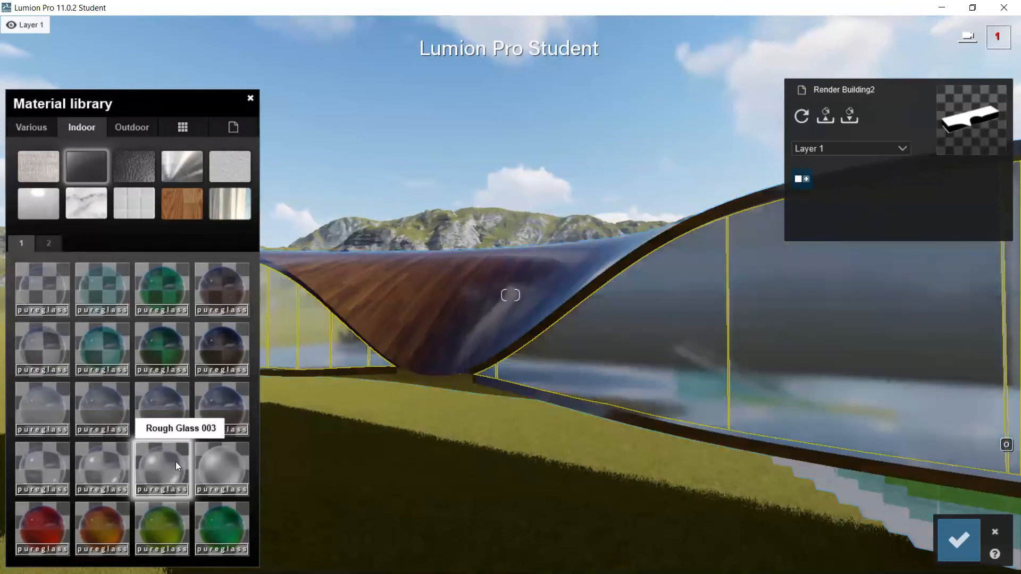
click(224, 471)
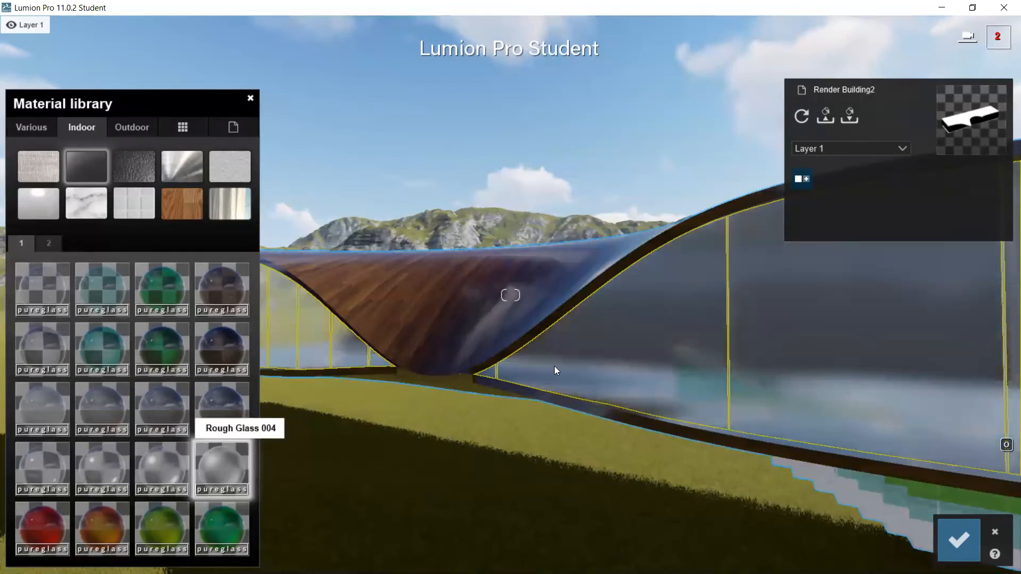
key(s)
right_drag(345, 332, 241, 344)
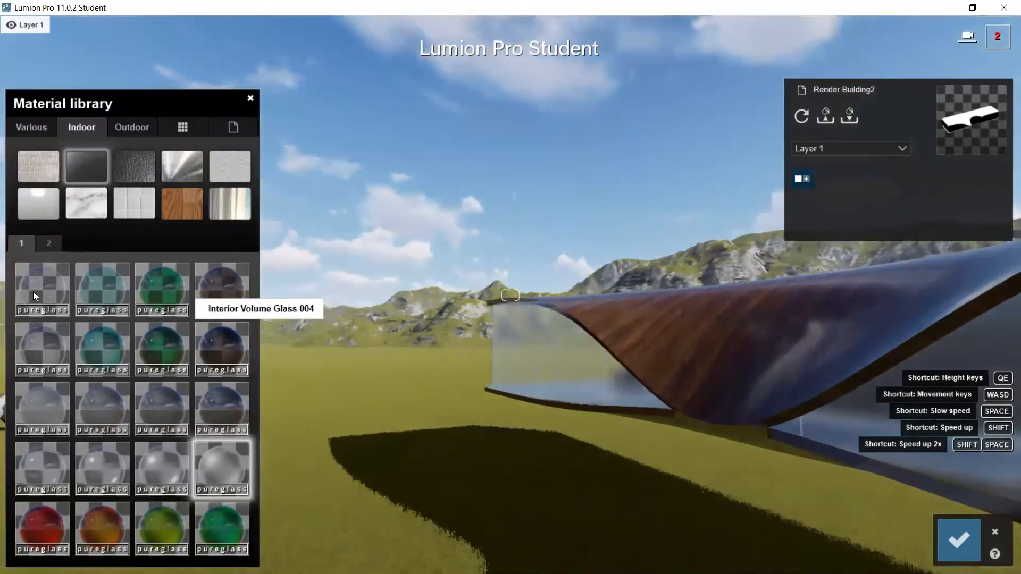
Apply the first clear pureglass to the glazing again, check it across the facade and save the material changes.
click(42, 290)
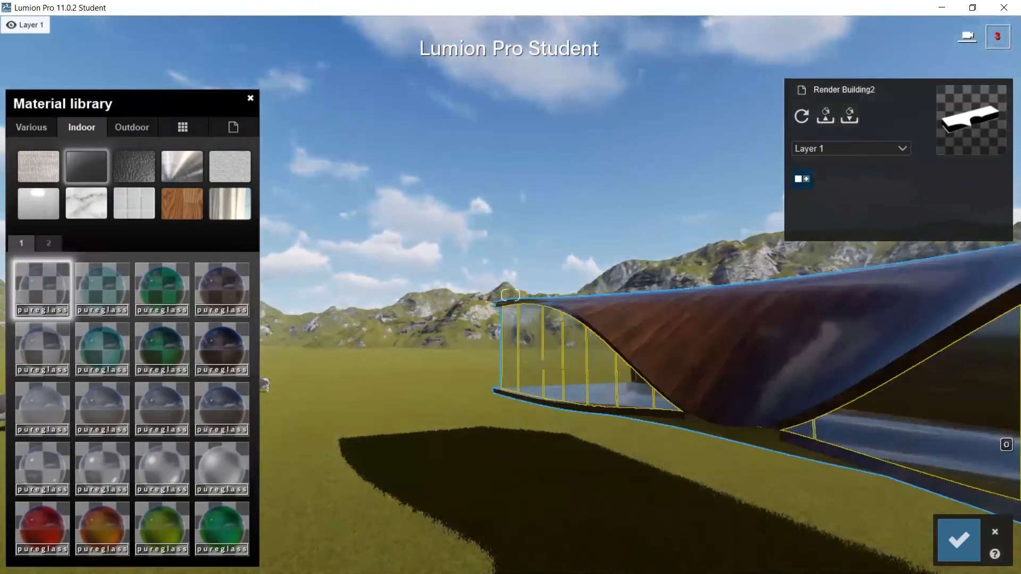
right_drag(531, 345, 344, 247)
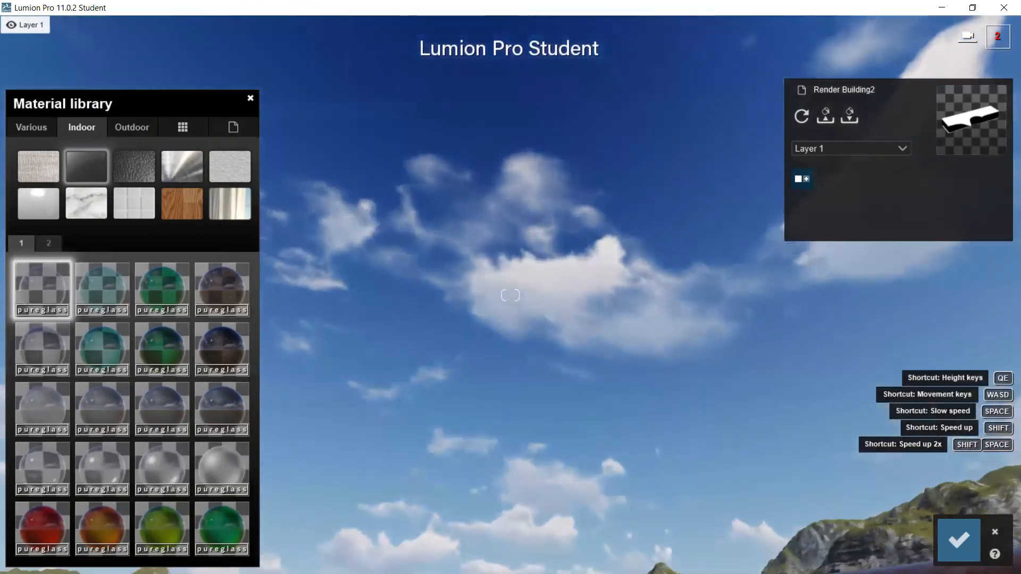
right_drag(462, 264, 638, 282)
right_drag(447, 282, 723, 508)
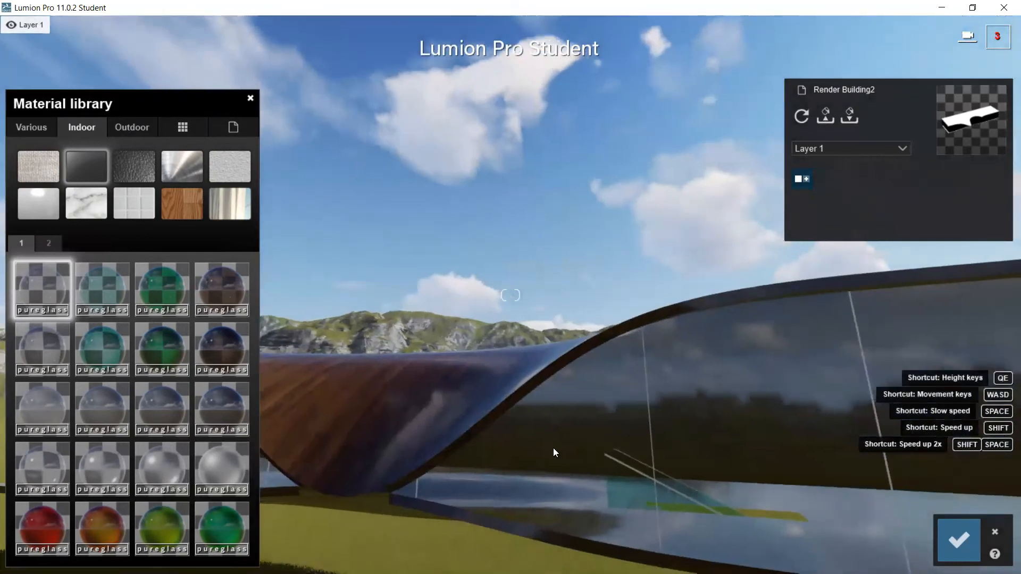
key(s)
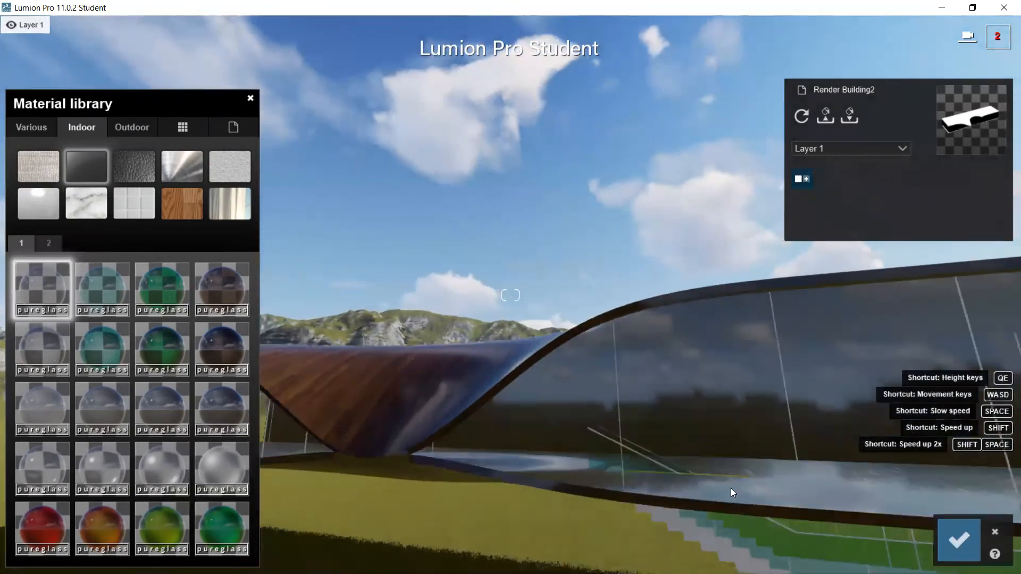
key(s)
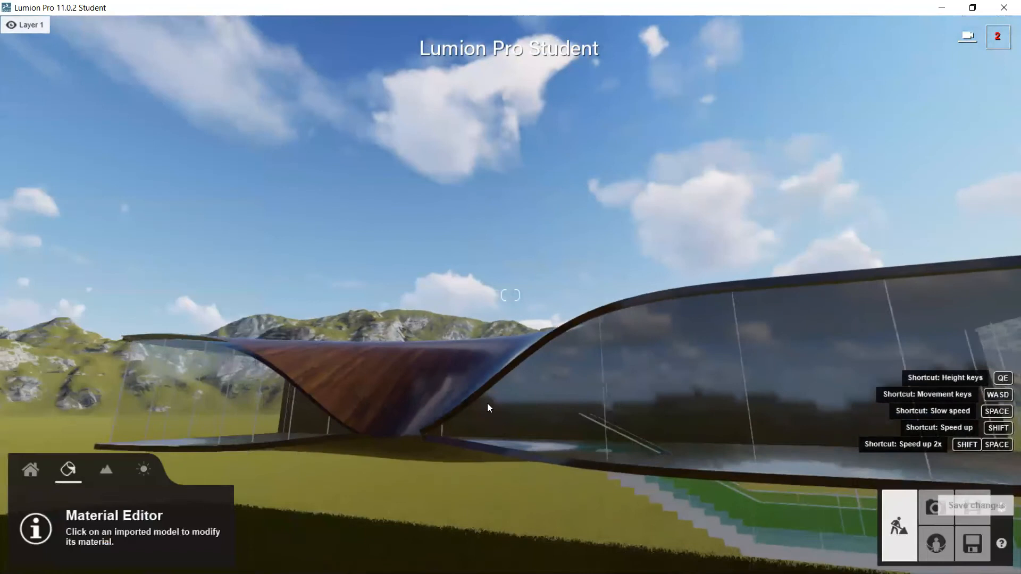
Raise a grassy mound in front of the building with the landscape height Raise brush at a slightly higher brush speed.
right_drag(424, 337, 546, 428)
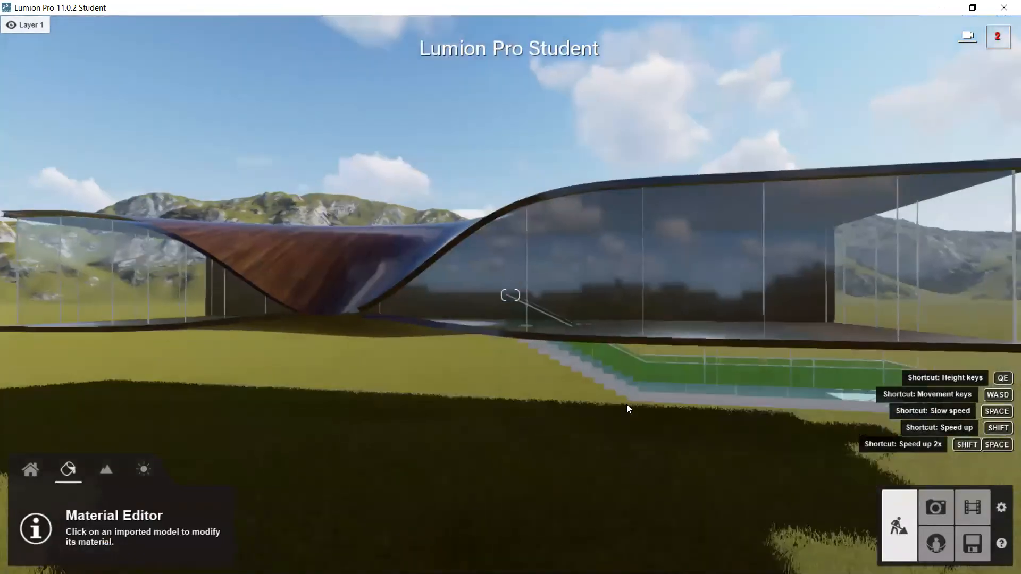
right_drag(627, 409, 652, 411)
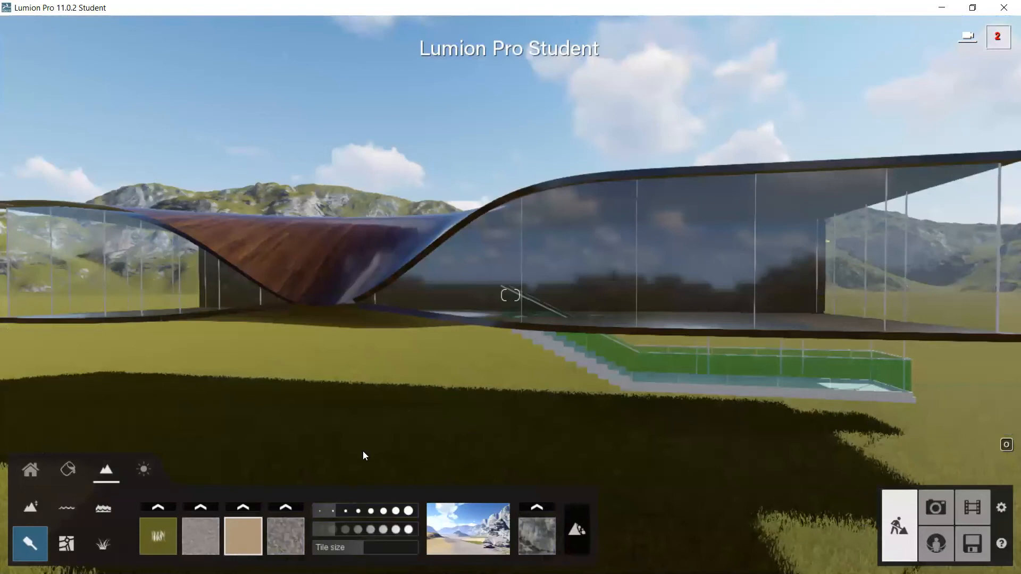
click(30, 514)
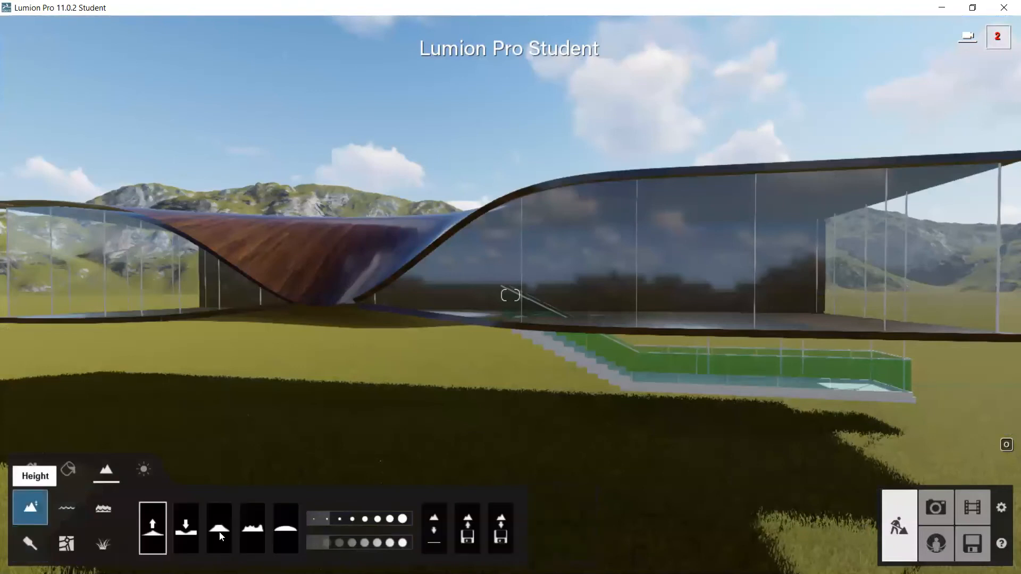
click(187, 535)
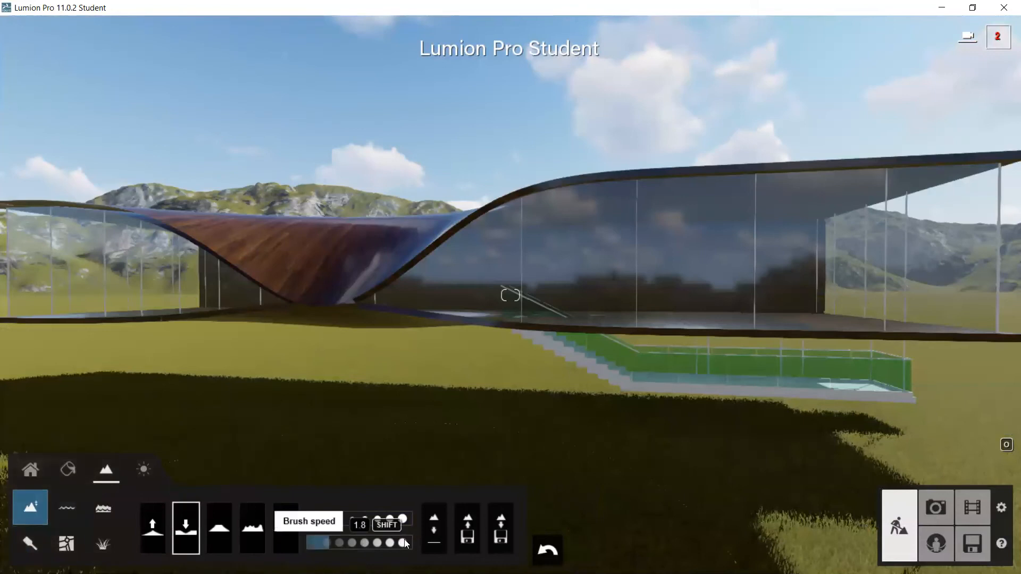
click(340, 542)
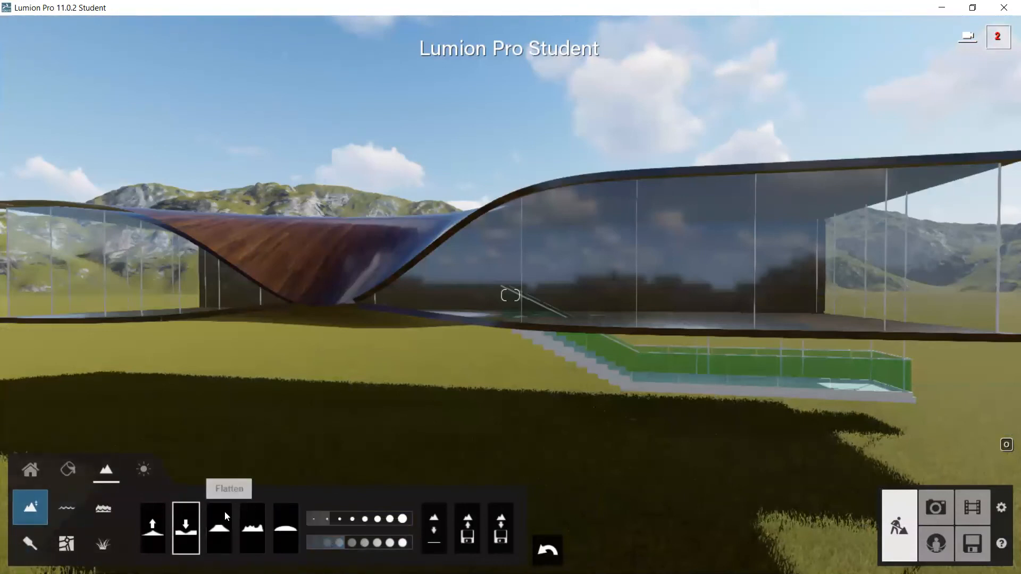
click(153, 533)
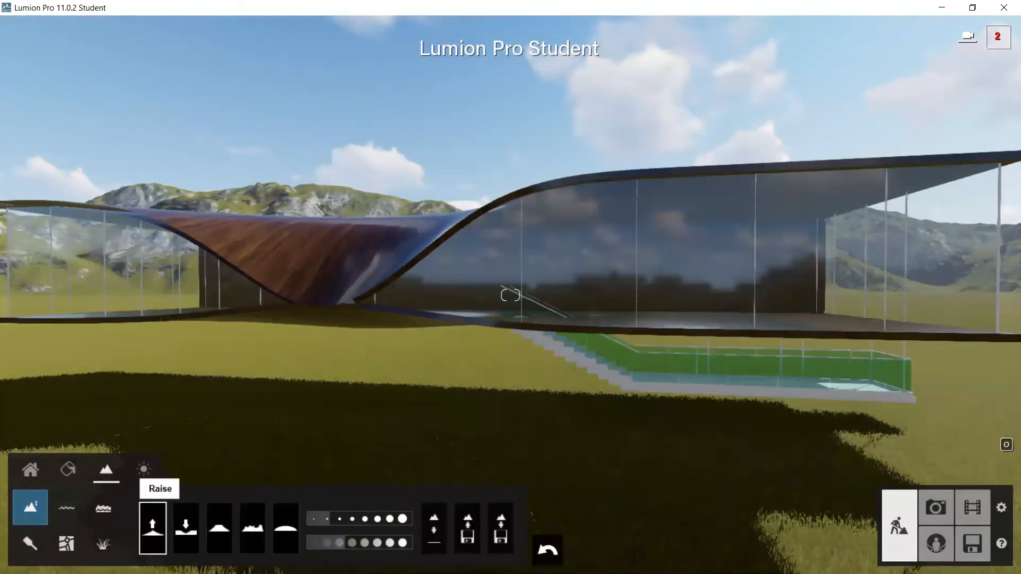
right_drag(215, 383, 550, 452)
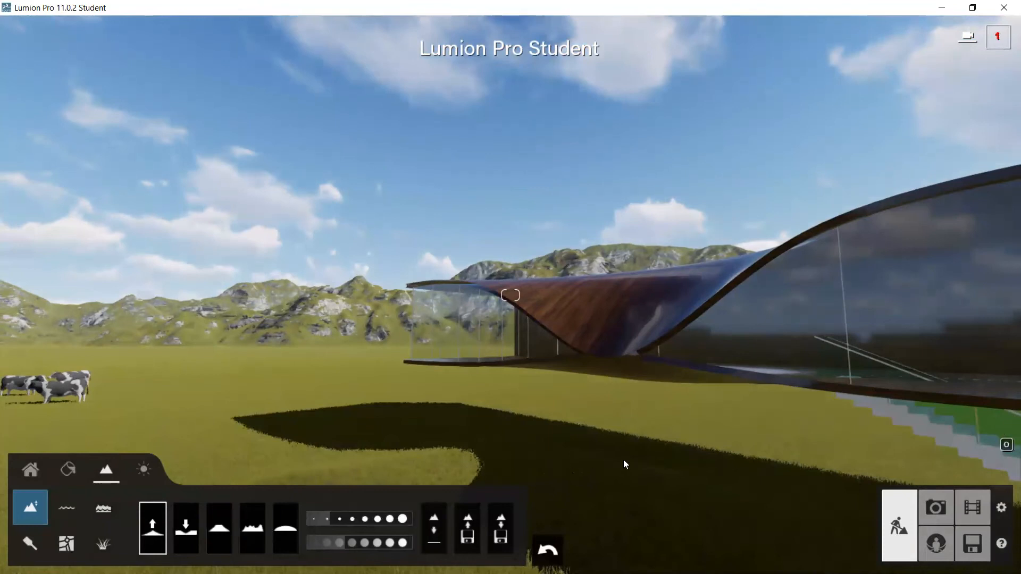
drag(617, 459, 541, 458)
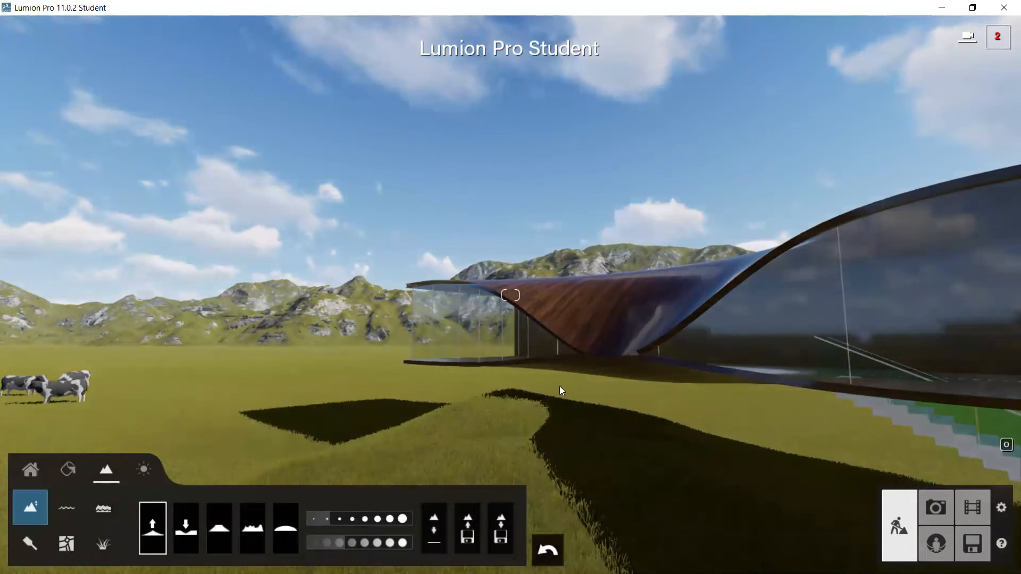
Raise a second mound beside the first one, in front of the building's smaller glazed wing.
key(s)
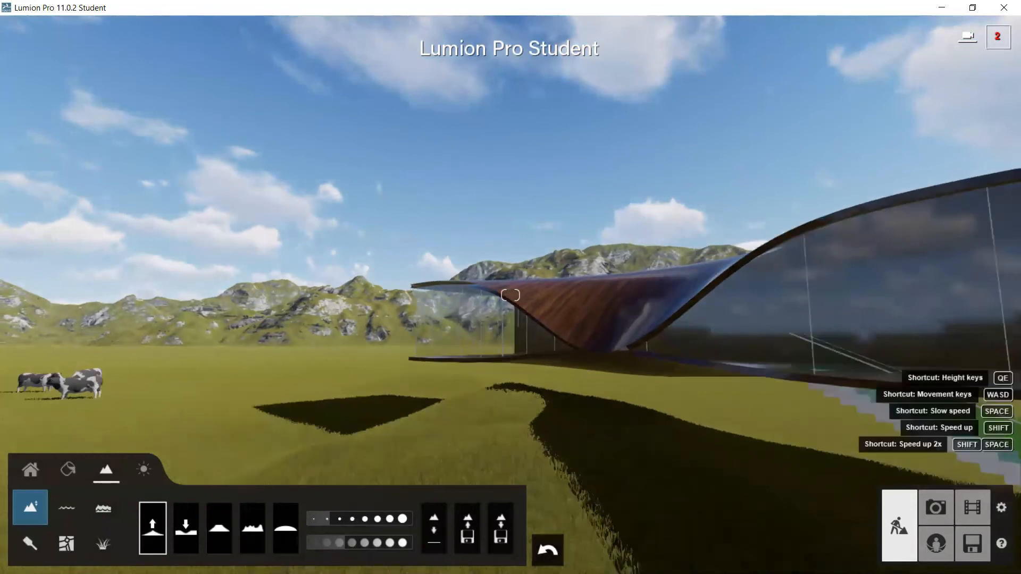
right_drag(373, 443, 553, 399)
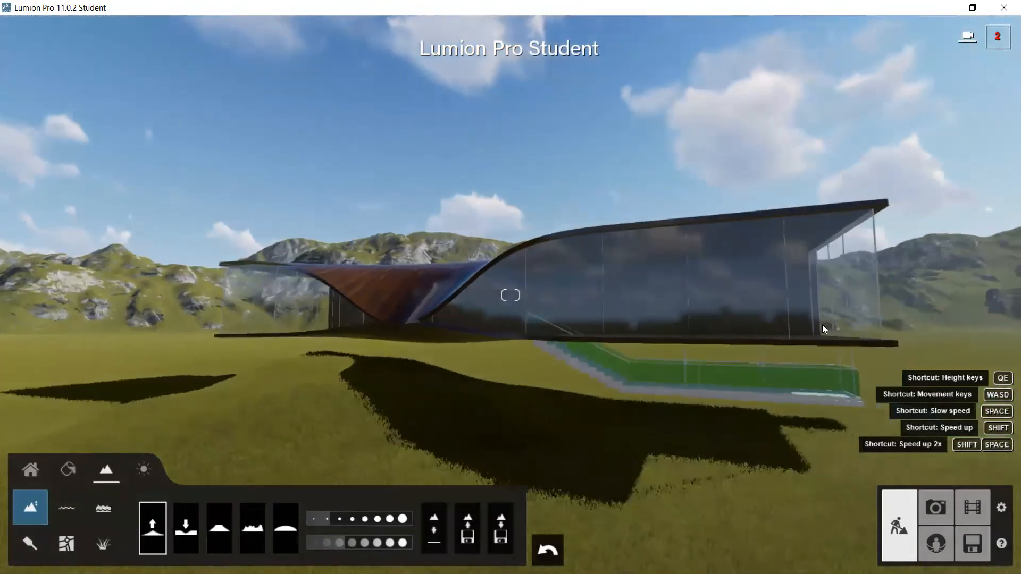
middle_drag(1004, 260, 0, 449)
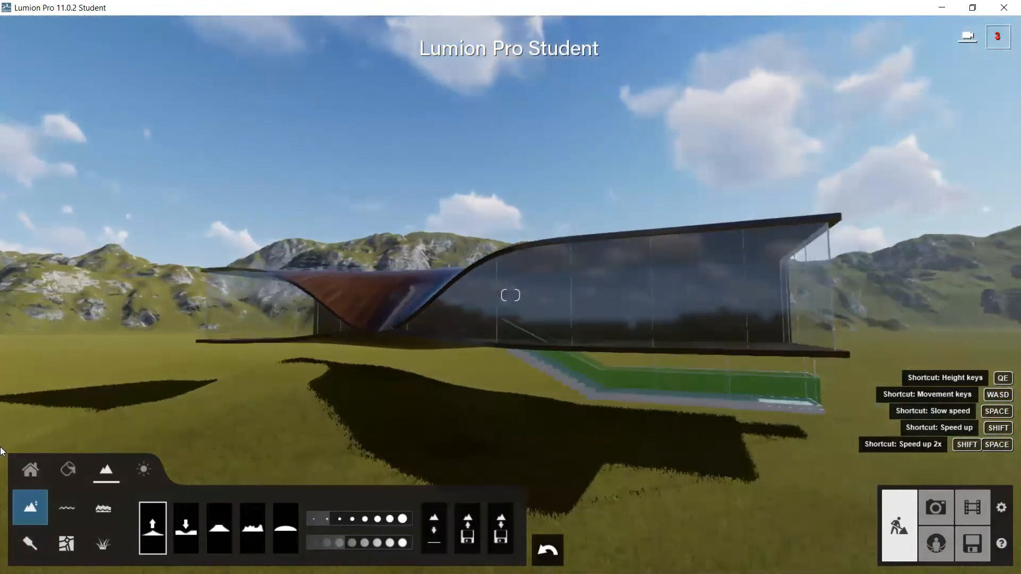
key(a)
key(w)
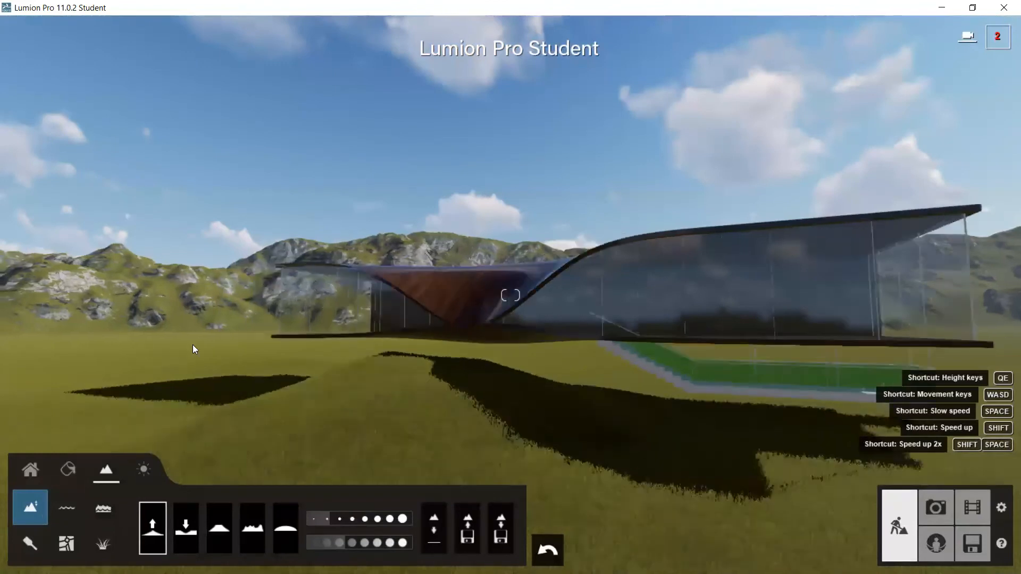
key(a)
key(w)
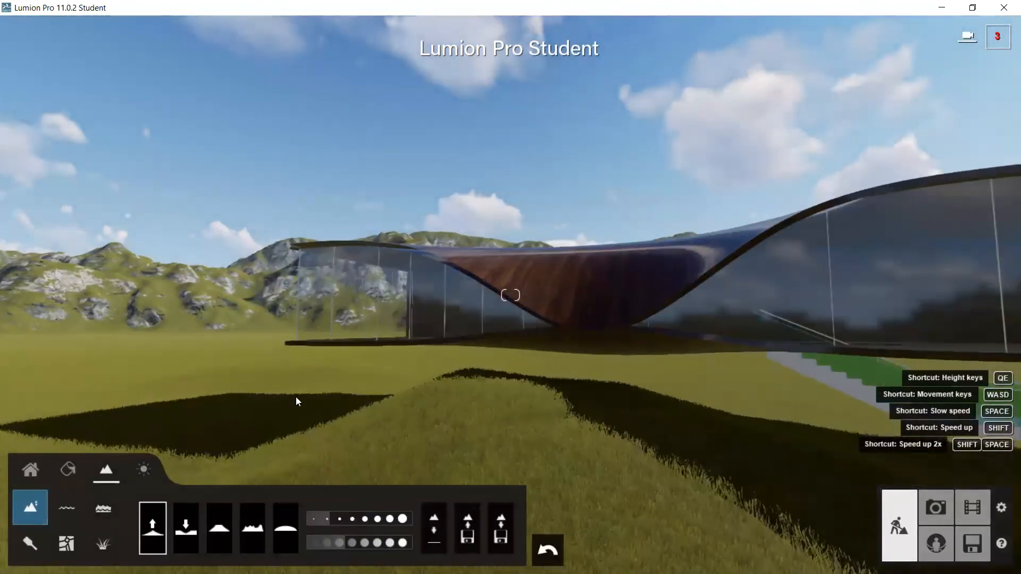
key(a)
key(w)
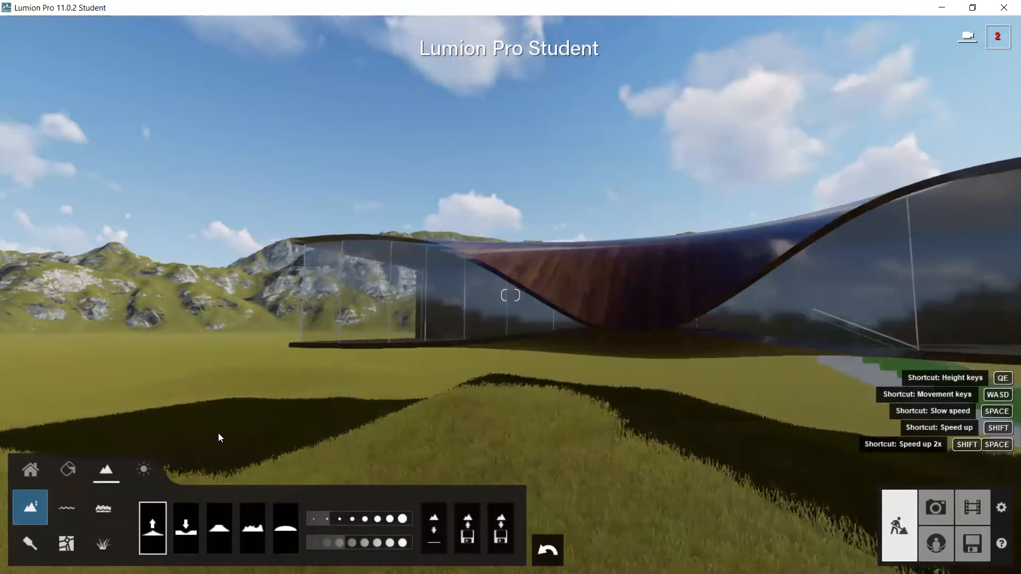
click(302, 399)
drag(302, 403, 303, 403)
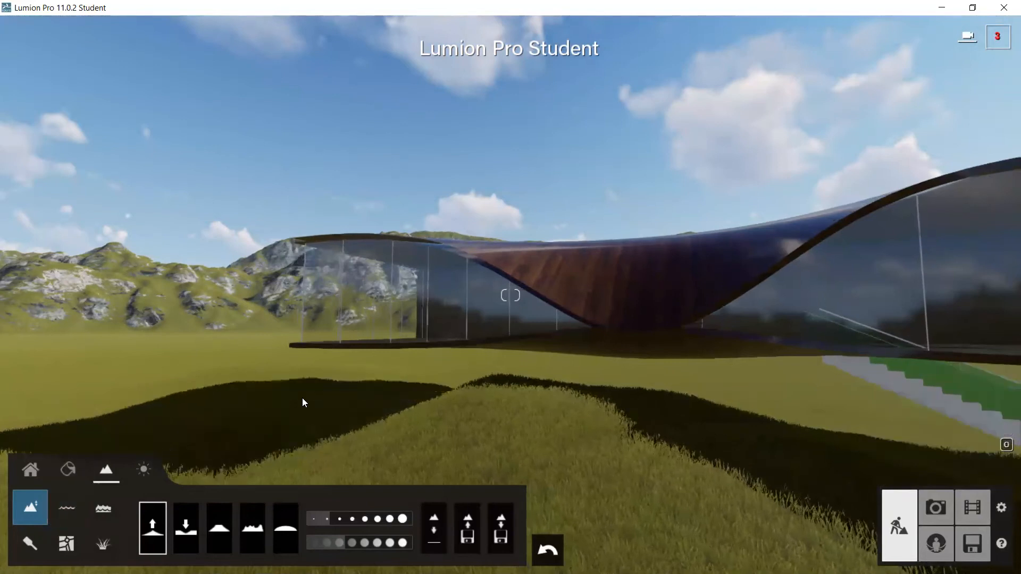
drag(227, 409, 263, 401)
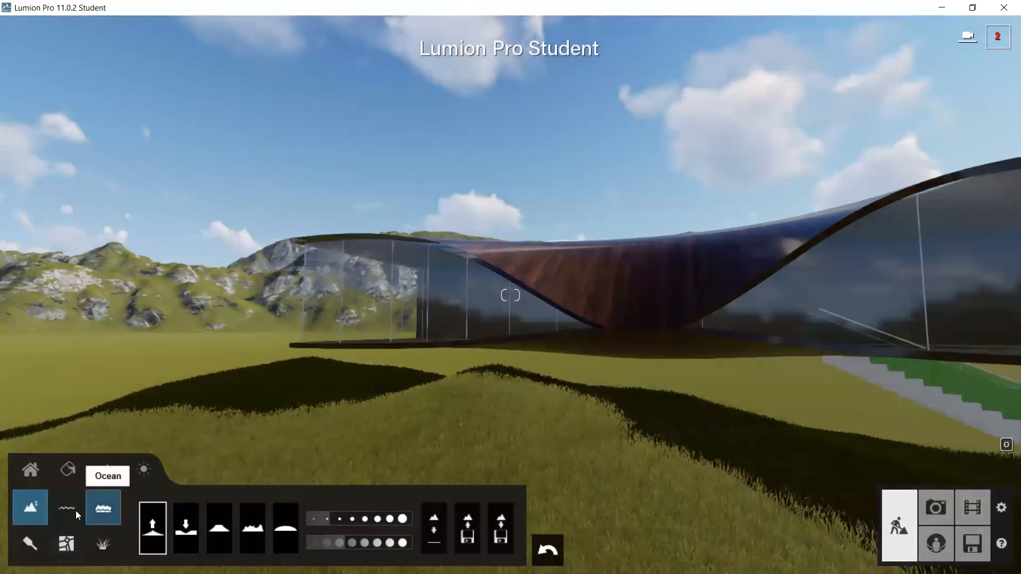
click(75, 511)
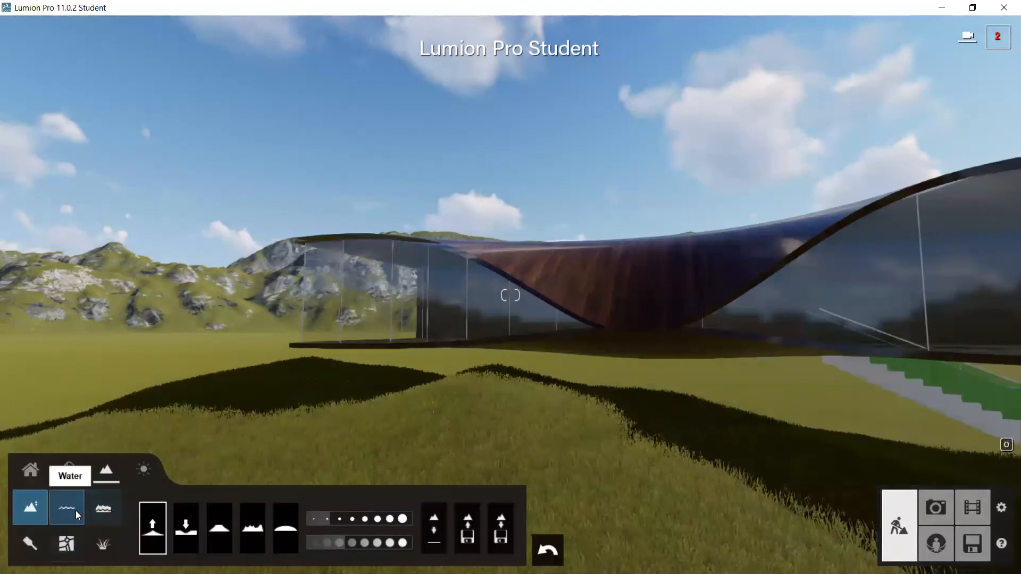
click(104, 543)
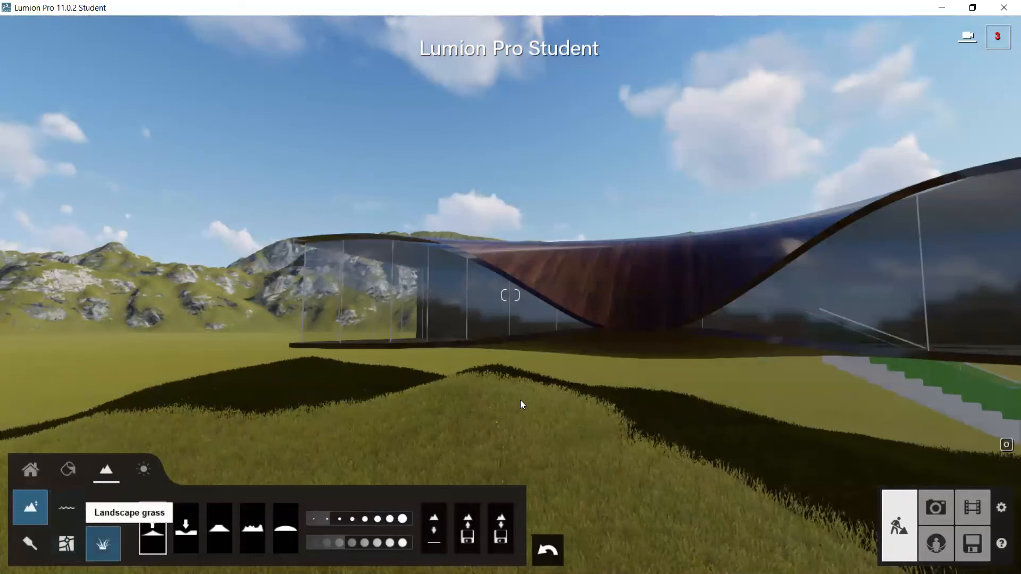
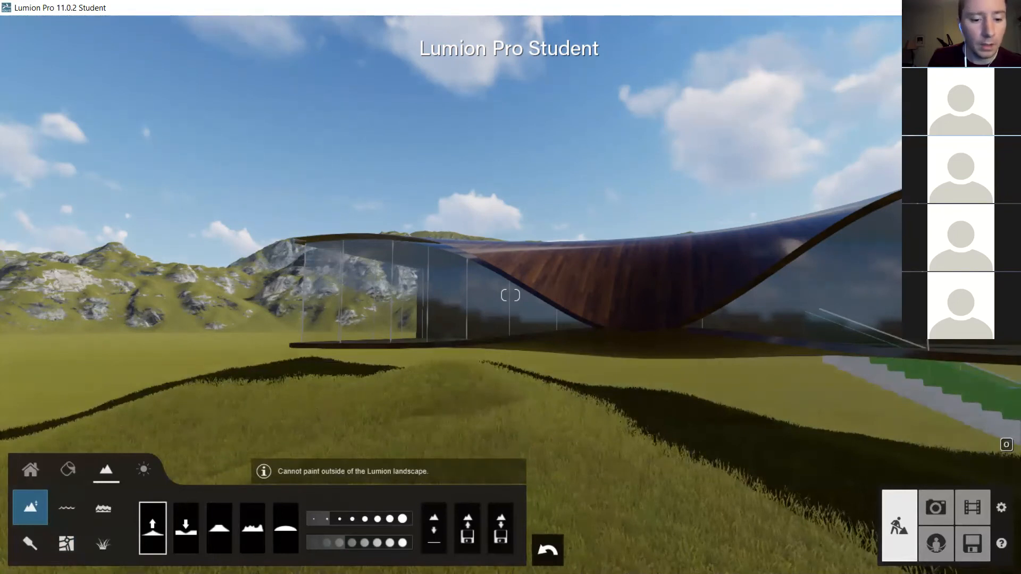
Turn on OpenStreetMap for the landscape, accept the beta notice and open the map for choosing a location.
click(67, 543)
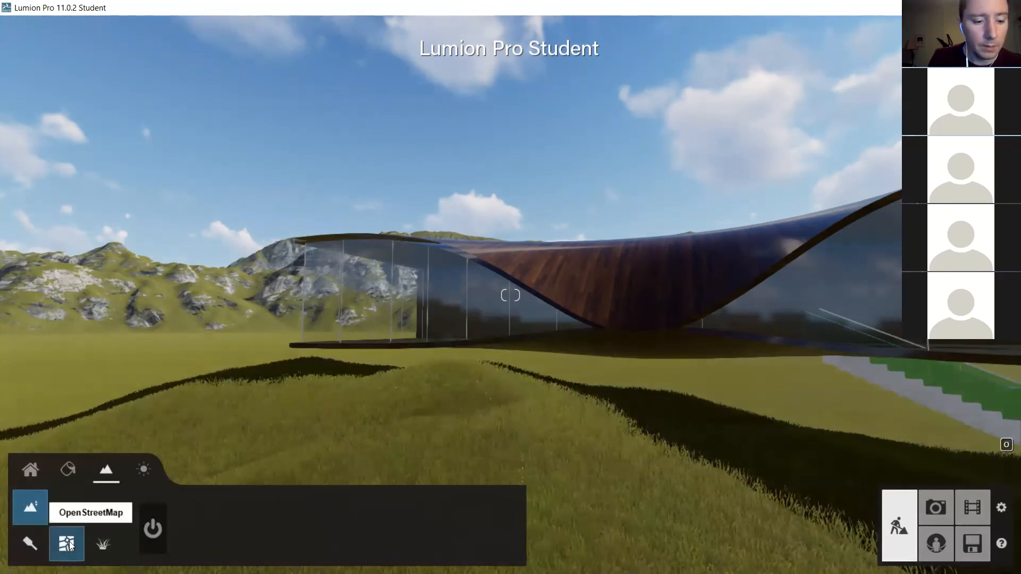
click(153, 528)
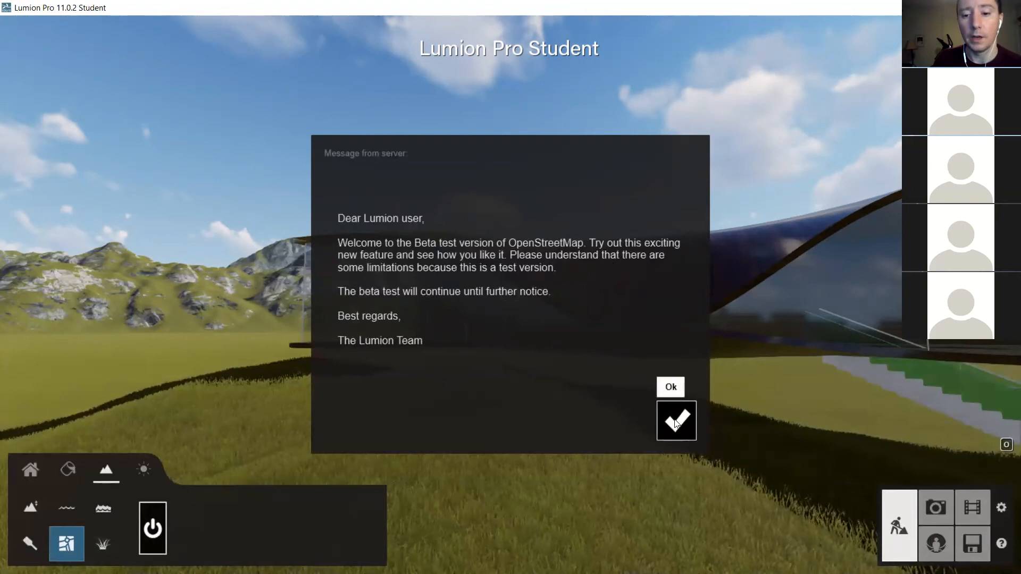
click(679, 403)
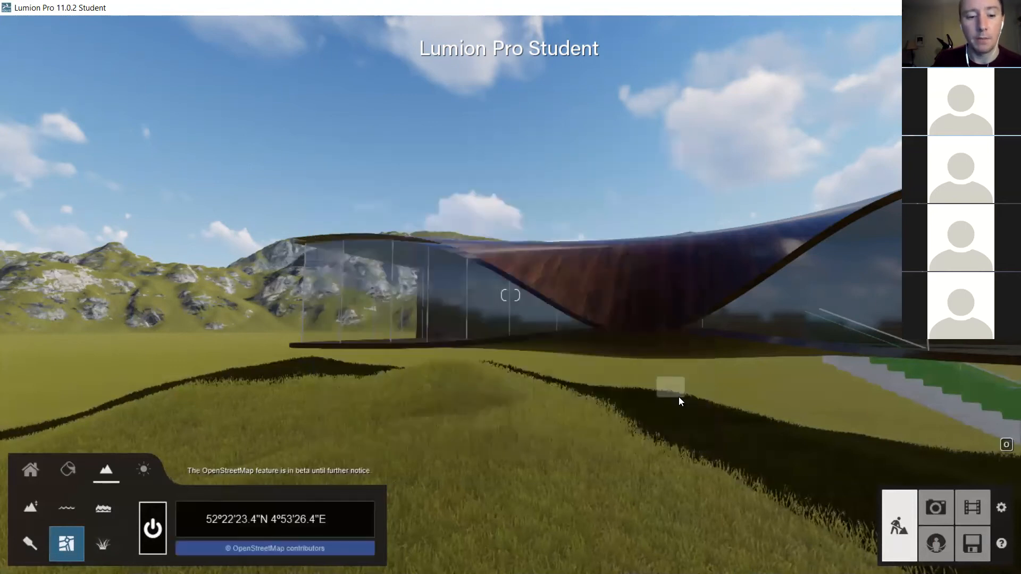
click(280, 526)
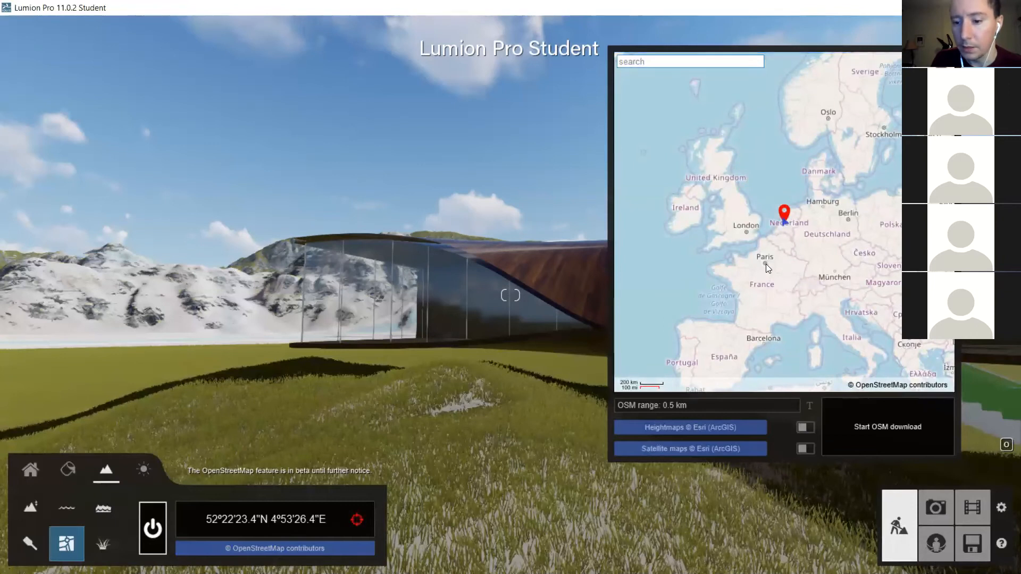
Examine central Paris on the location map around Pont Saint-Michel and the Cité.
scroll(766, 263, up, 1)
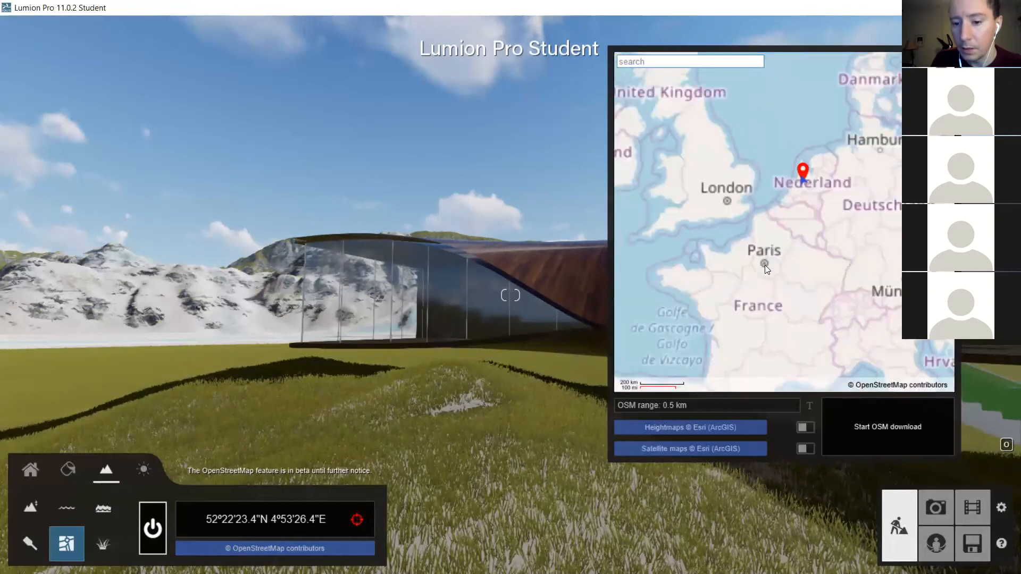
scroll(765, 266, up, 1)
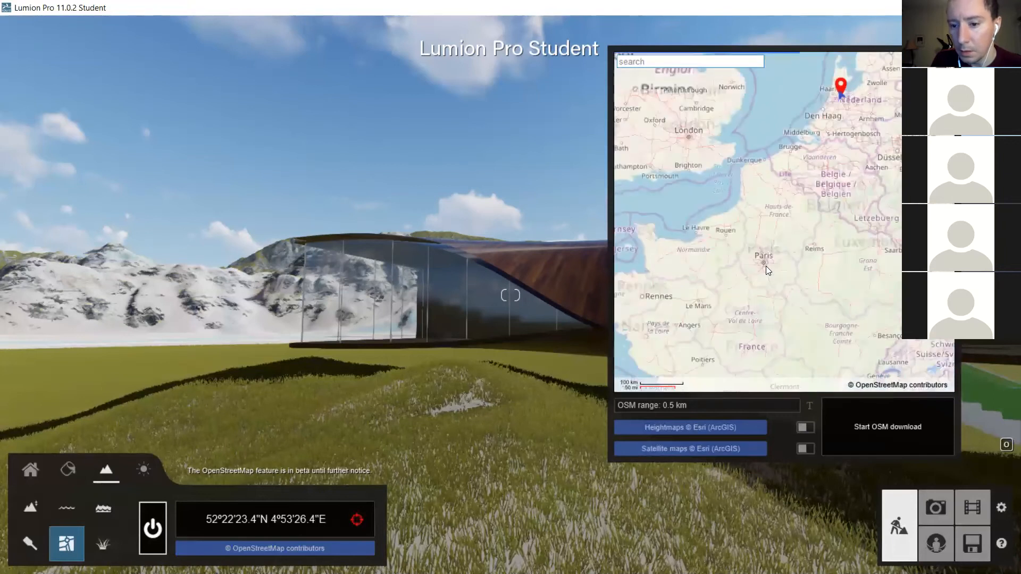
scroll(765, 263, up, 1)
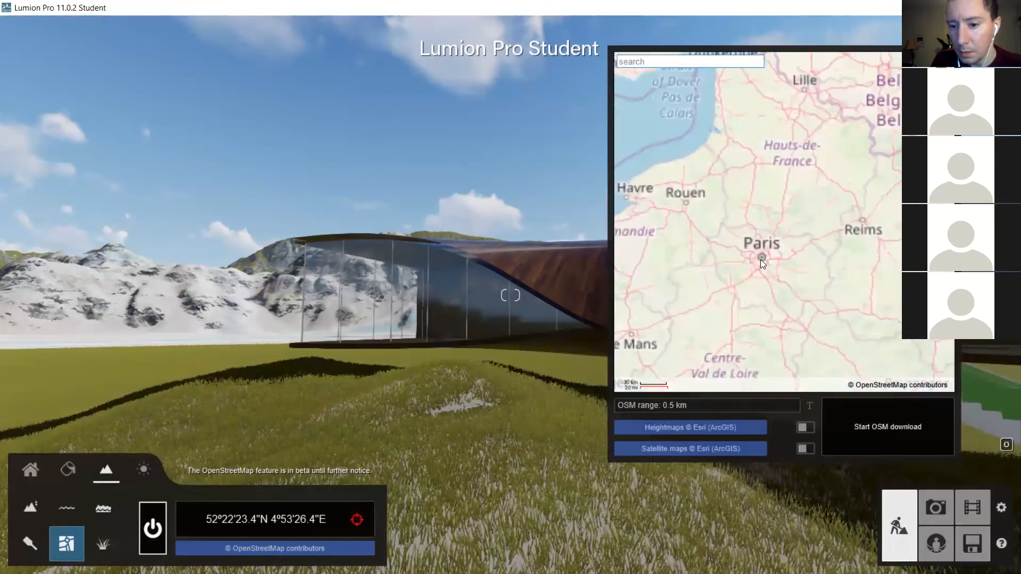
scroll(762, 262, up, 1)
scroll(762, 262, up, 5)
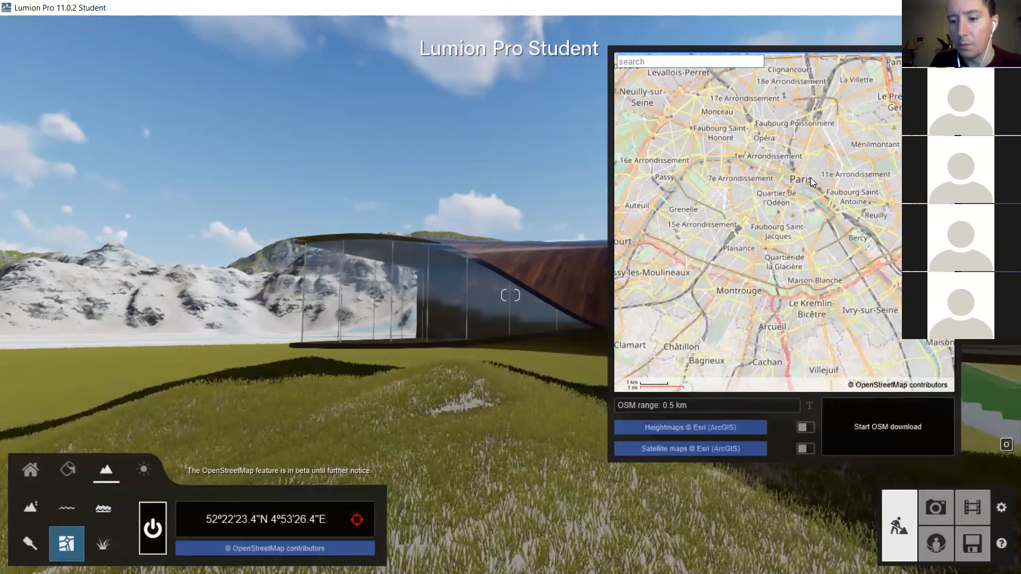
scroll(811, 181, up, 1)
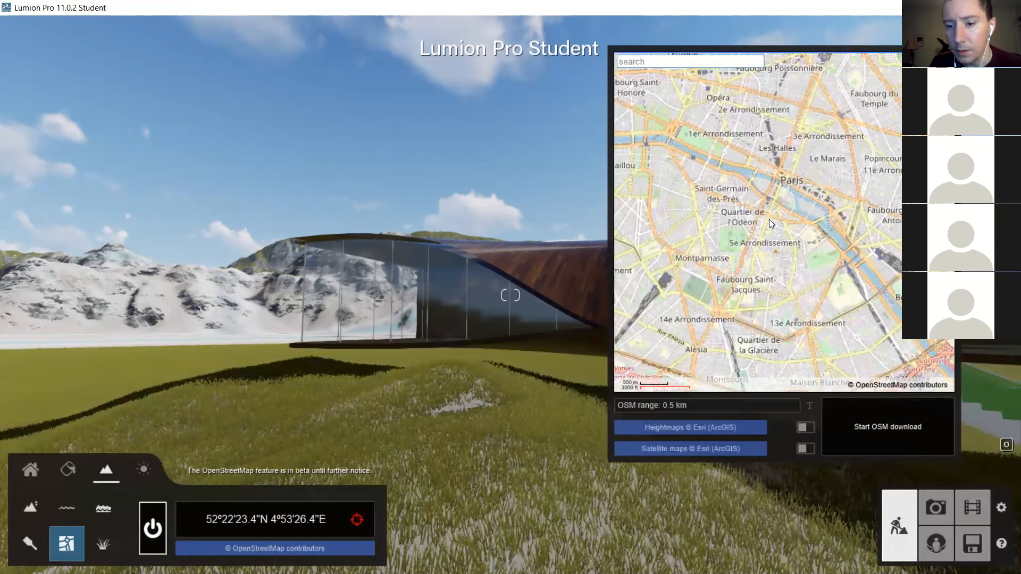
scroll(769, 219, up, 3)
scroll(760, 244, up, 3)
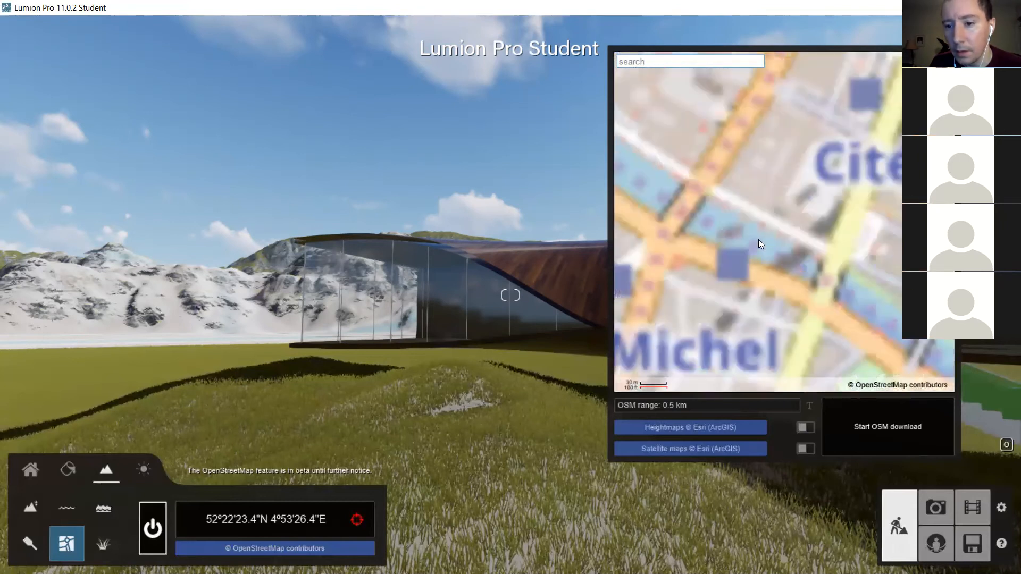
scroll(759, 242, down, 3)
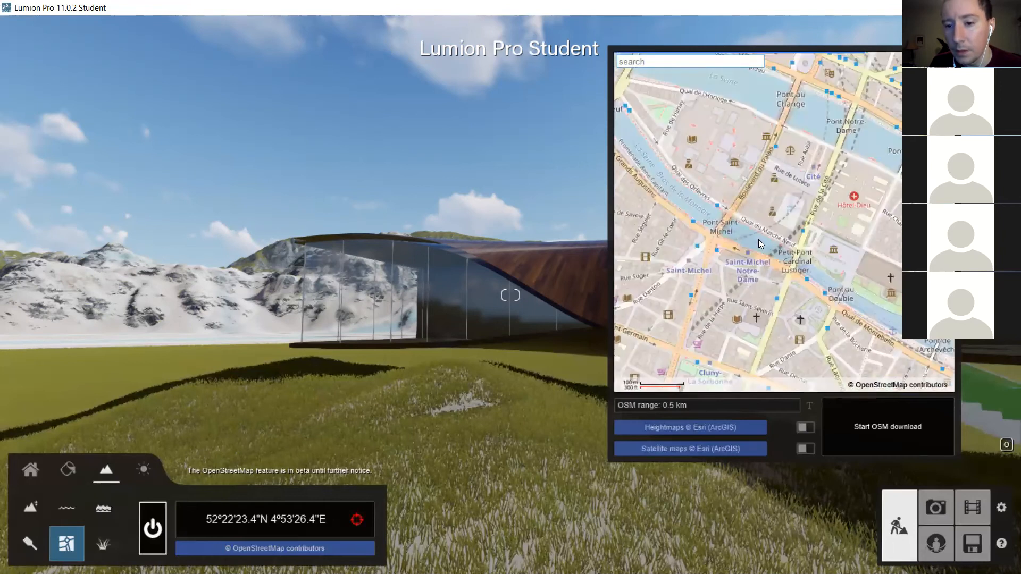
Download the OpenStreetMap data with a 0.5 km range and view the imported city buildings from above.
click(863, 440)
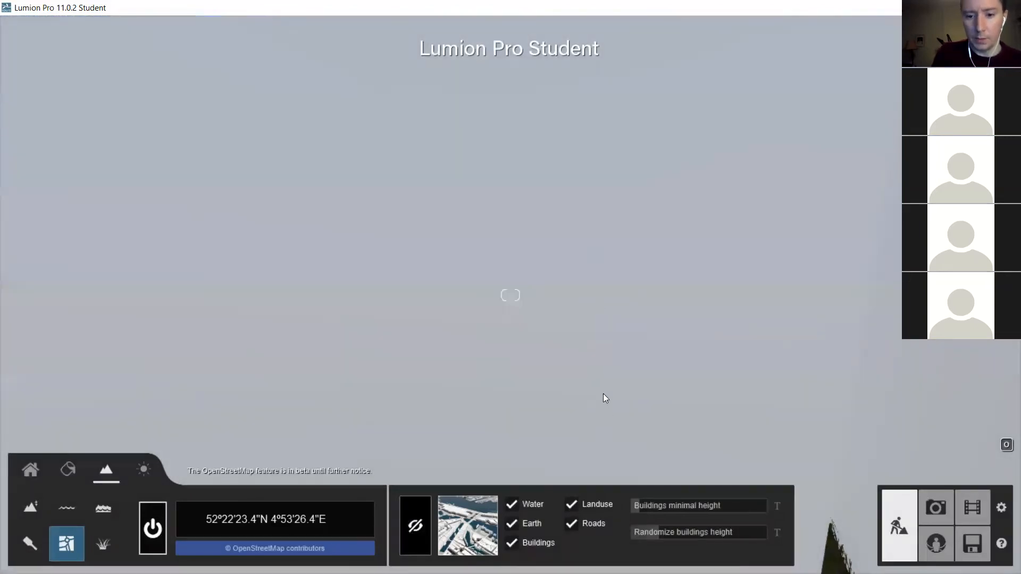
right_drag(606, 398, 559, 383)
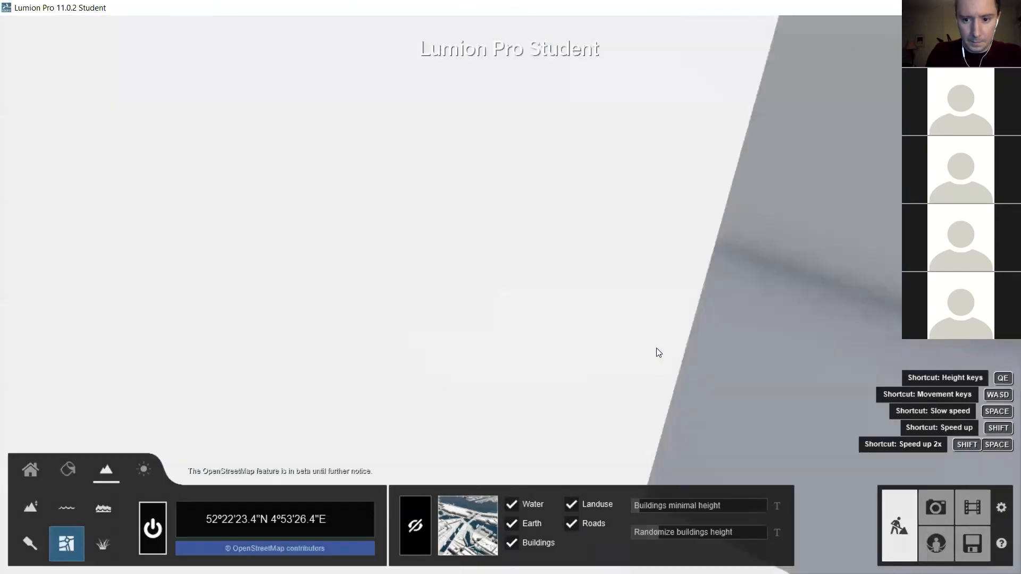
key(s)
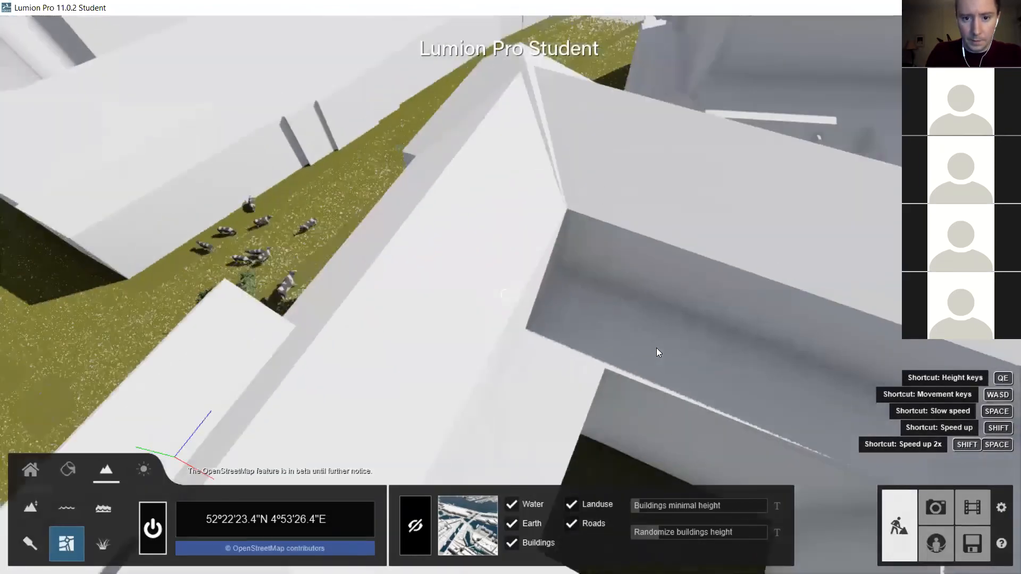
key(s)
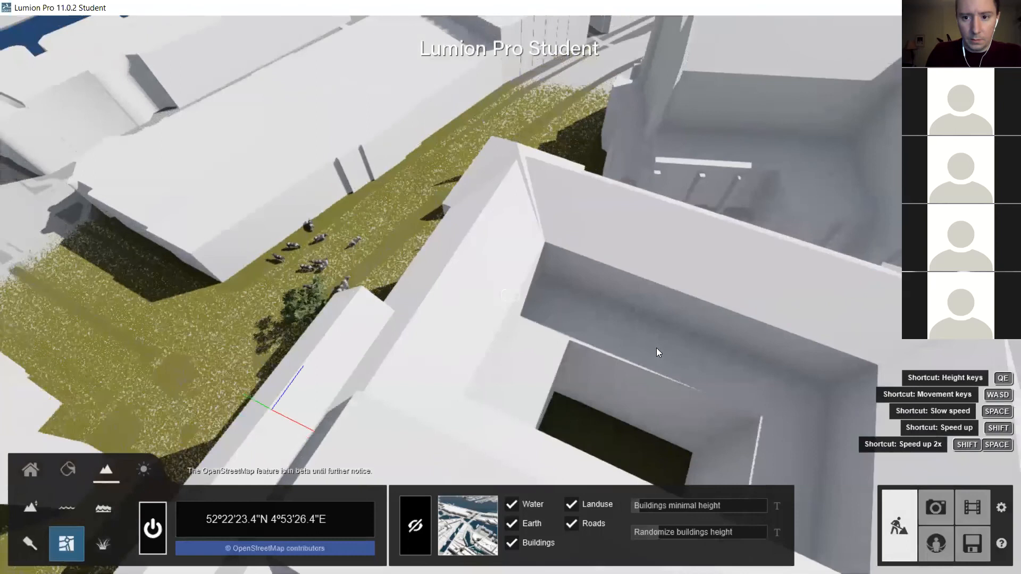
key(s)
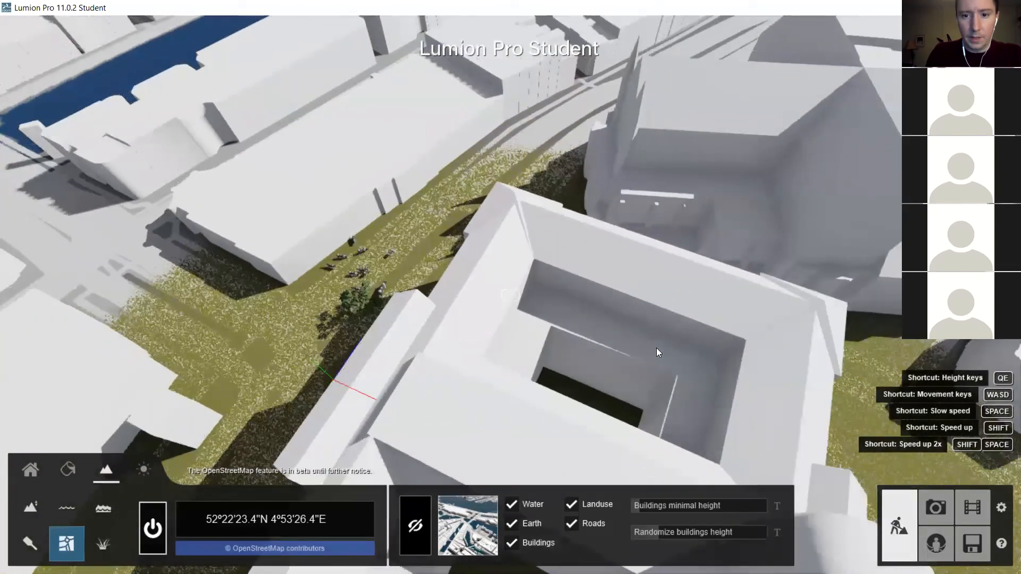
Look over the imported city's canals and building blocks from above and turn off OpenStreetMap for the landscape.
key(s)
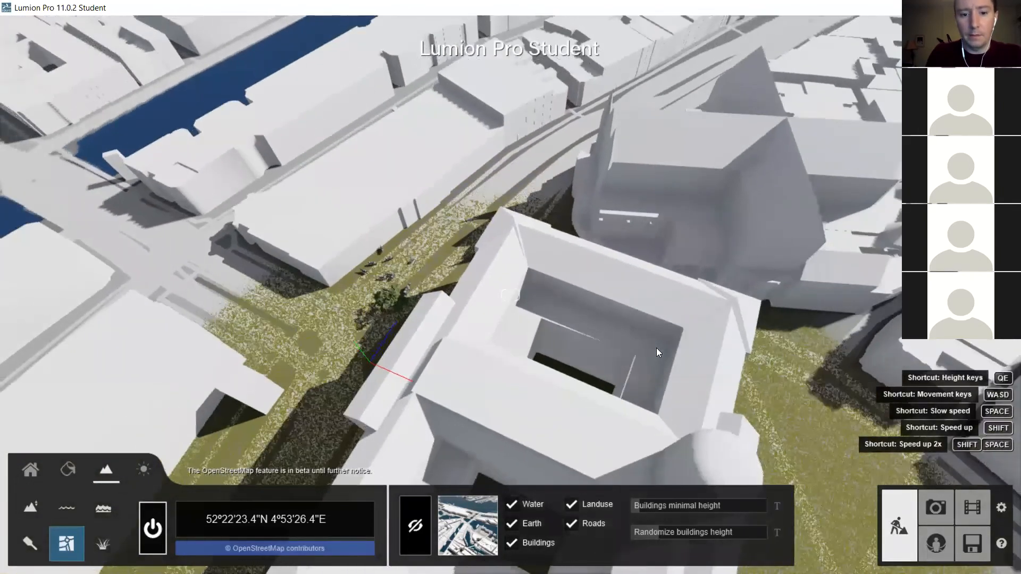
key(s)
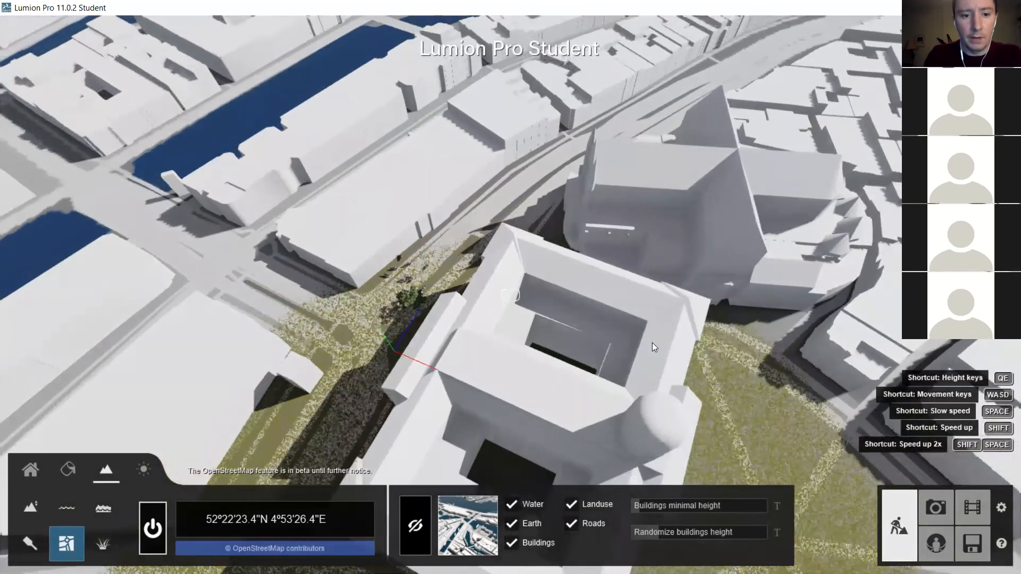
key(s)
key(s)
key(s)
right_drag(299, 226, 420, 167)
right_drag(351, 208, 205, 160)
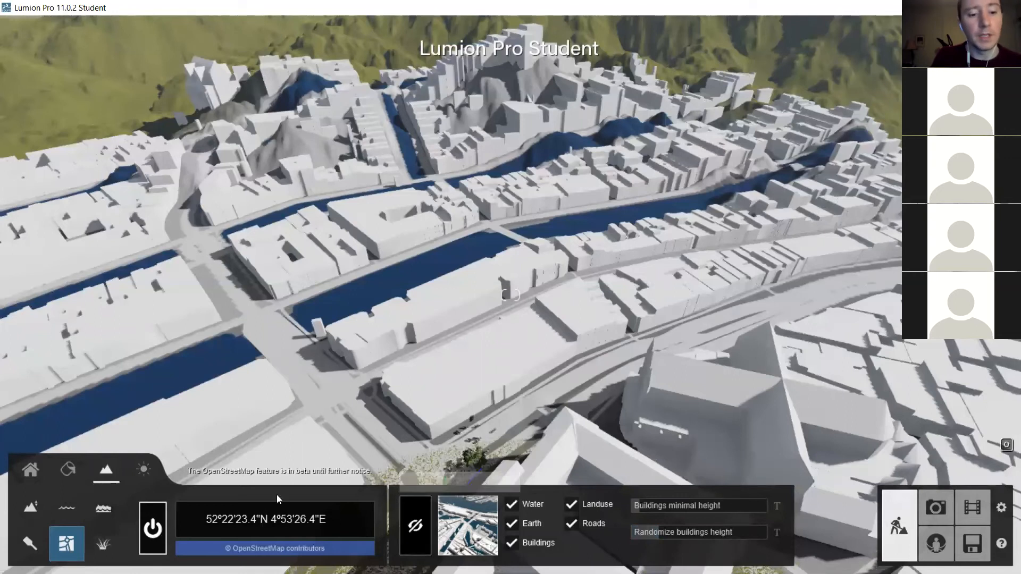
click(155, 529)
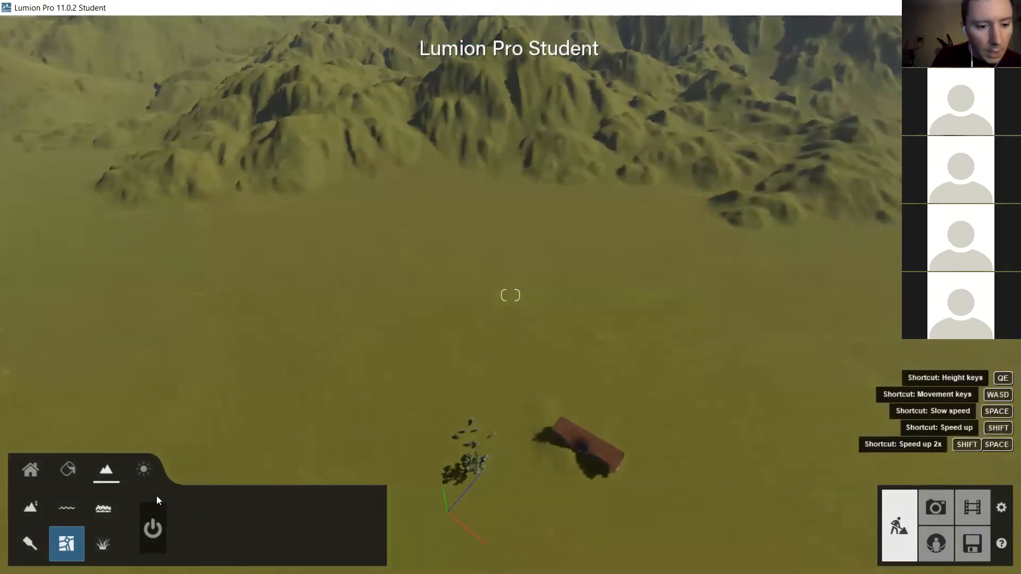
In the weather settings, lower the sun to the horizon and raise it back to a daylight height.
click(145, 472)
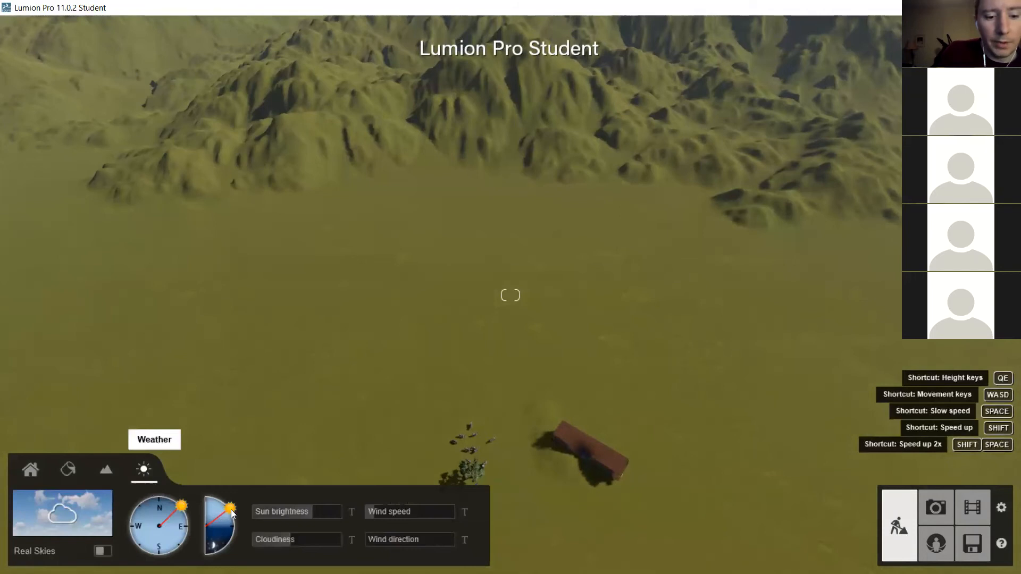
click(235, 523)
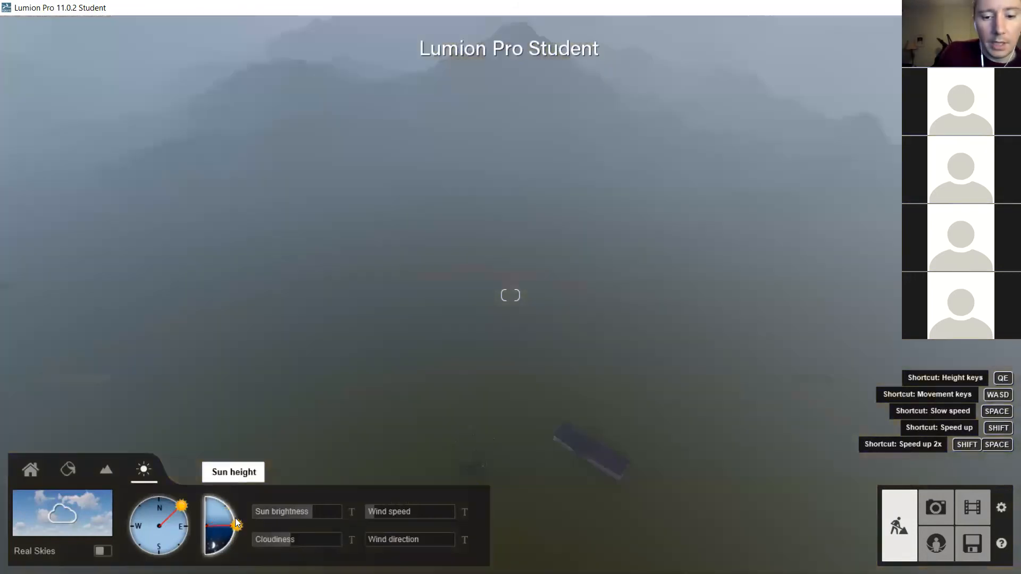
drag(235, 518, 233, 505)
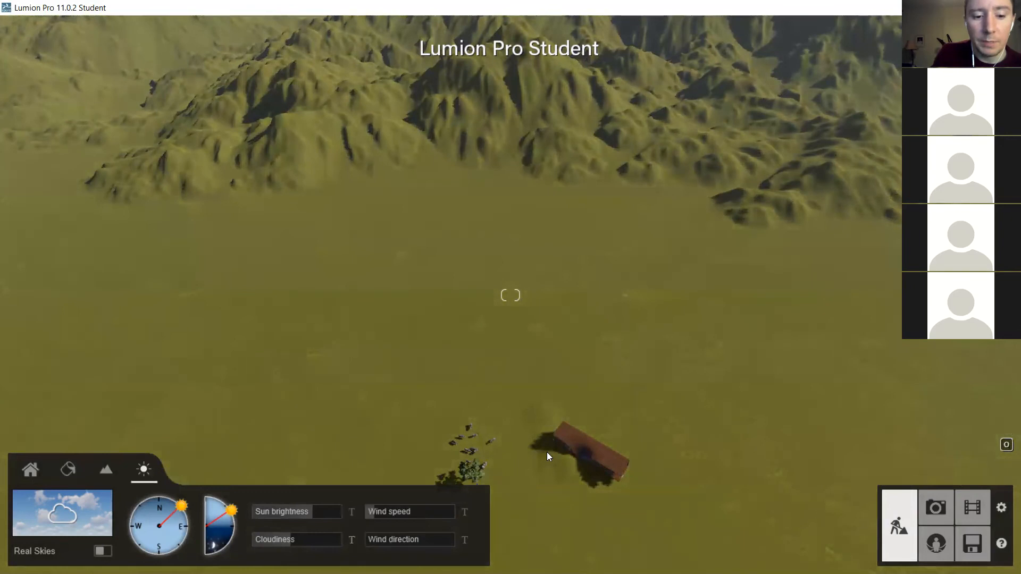
With the sky in view, raise the cloudiness to 1.5 and bring it back to 0.9.
right_drag(550, 456, 550, 362)
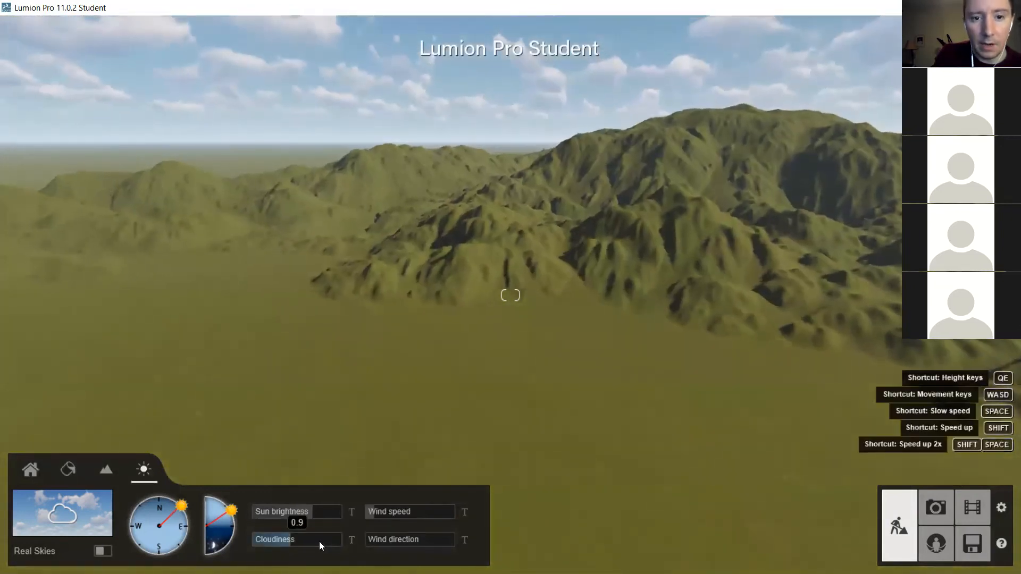
click(319, 541)
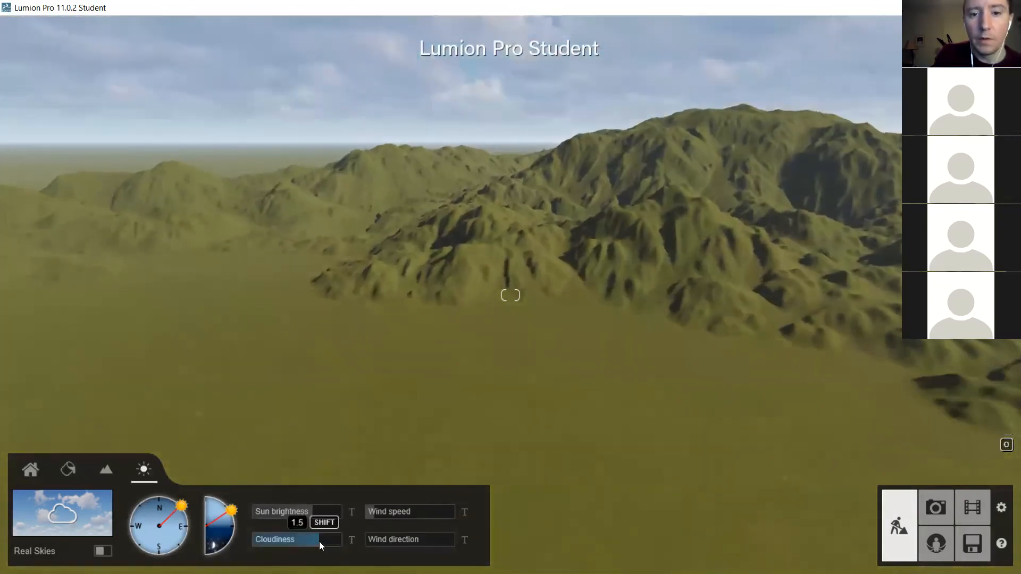
click(293, 538)
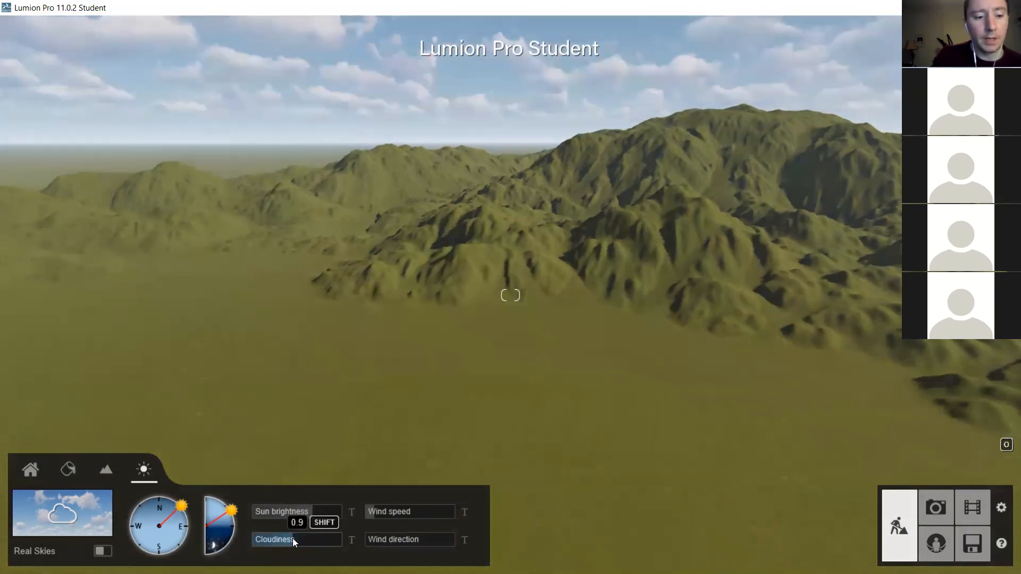
Turn on Real Skies to preview a photographic sky over the mountains and switch it off again.
click(102, 551)
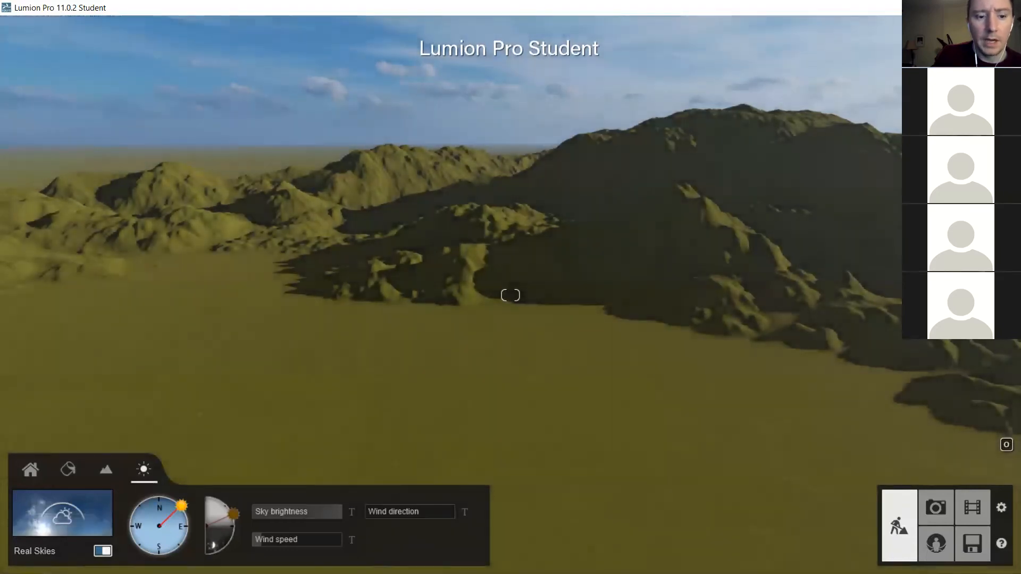
right_drag(467, 319, 438, 258)
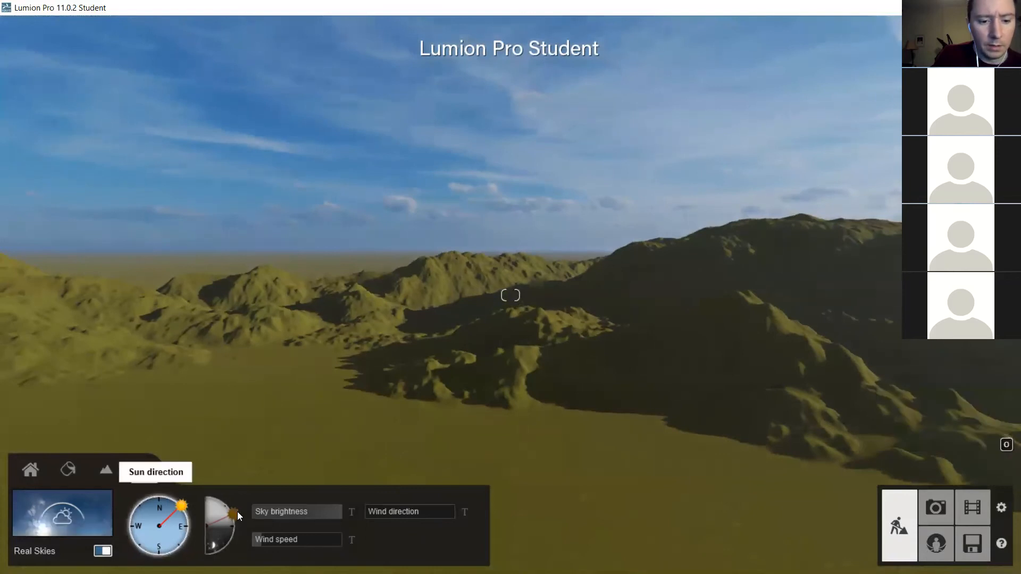
click(103, 551)
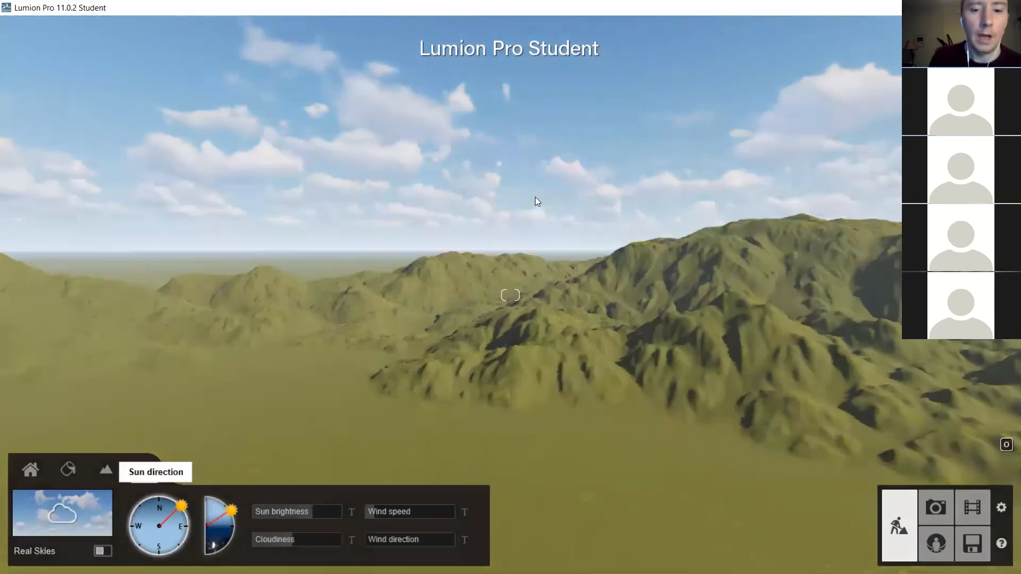
Return to the building and examine its curved wooden roof and glazed floor from the front.
right_drag(701, 209, 686, 467)
key(w)
right_drag(644, 401, 700, 417)
scroll(613, 282, up, 3)
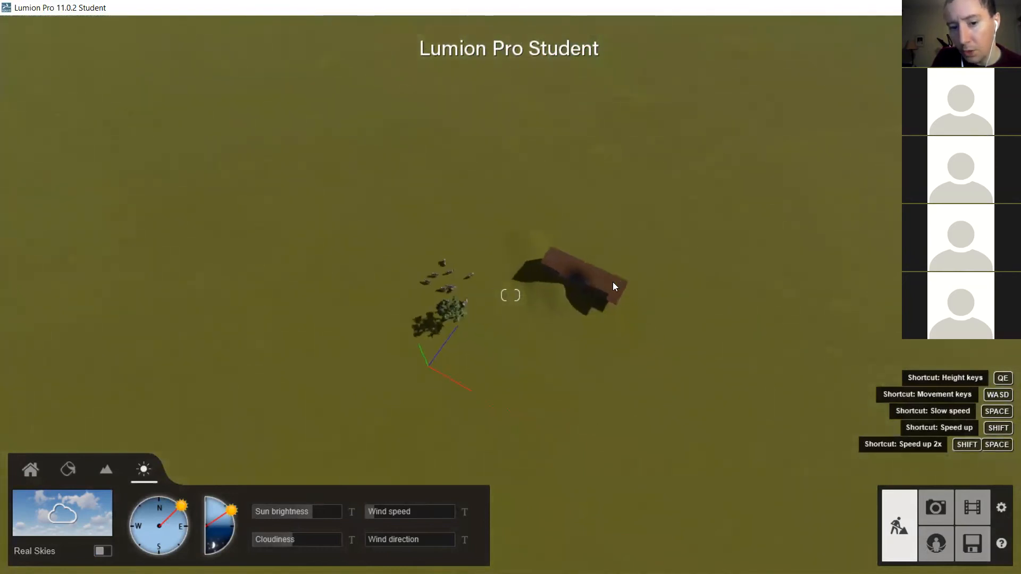
key(w)
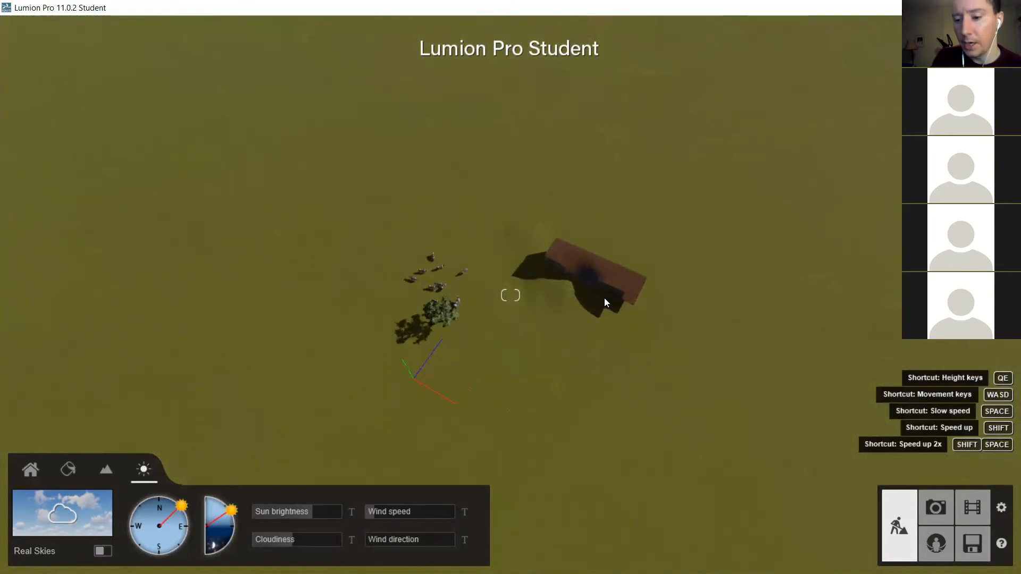
right_drag(604, 297, 627, 295)
key(w)
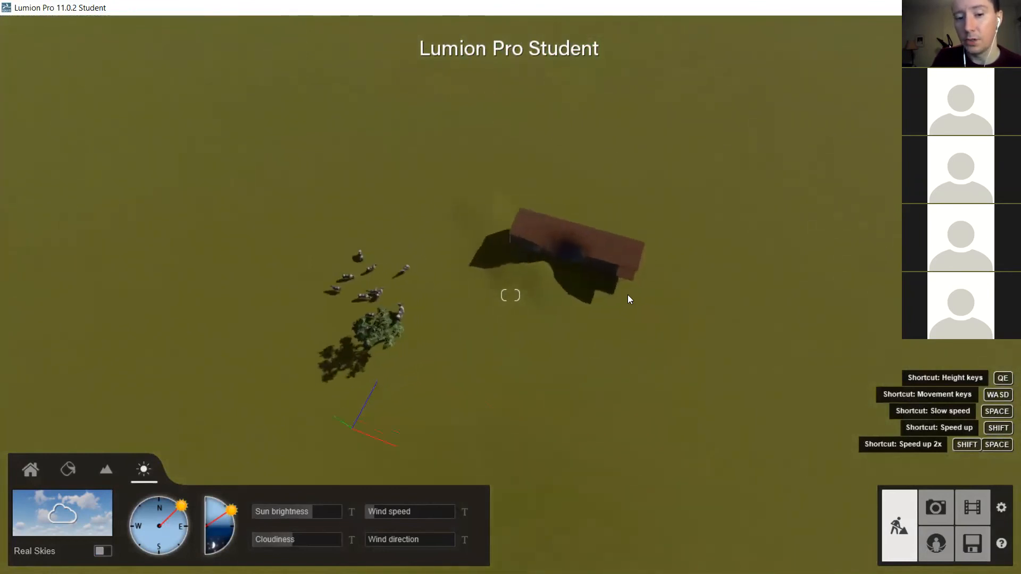
key(w)
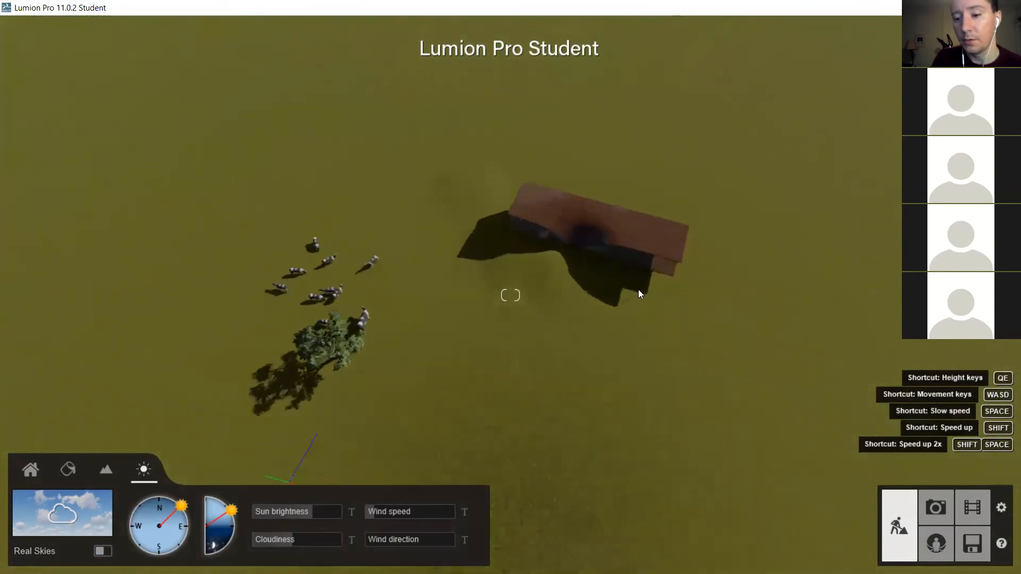
right_drag(628, 295, 703, 255)
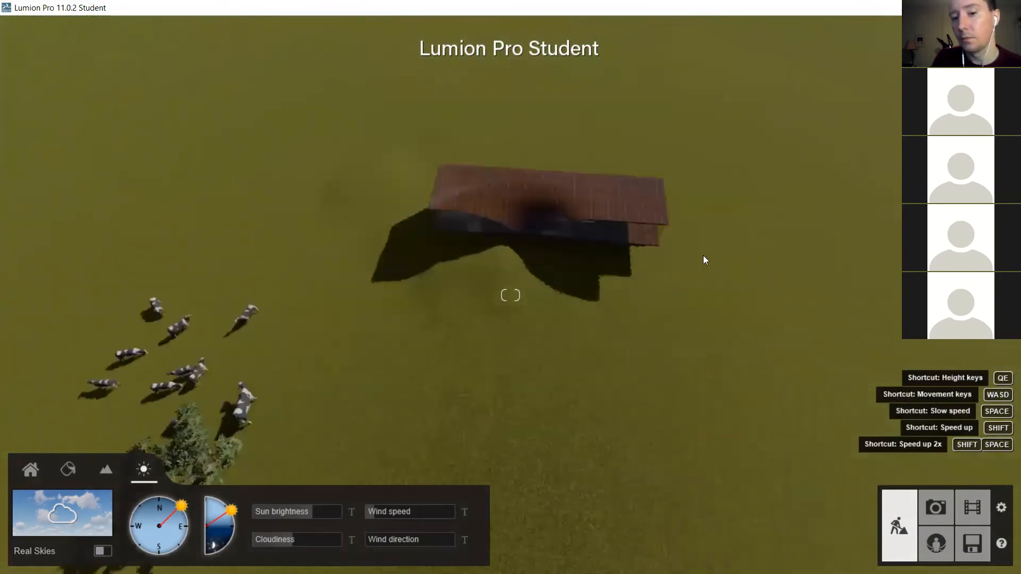
key(w)
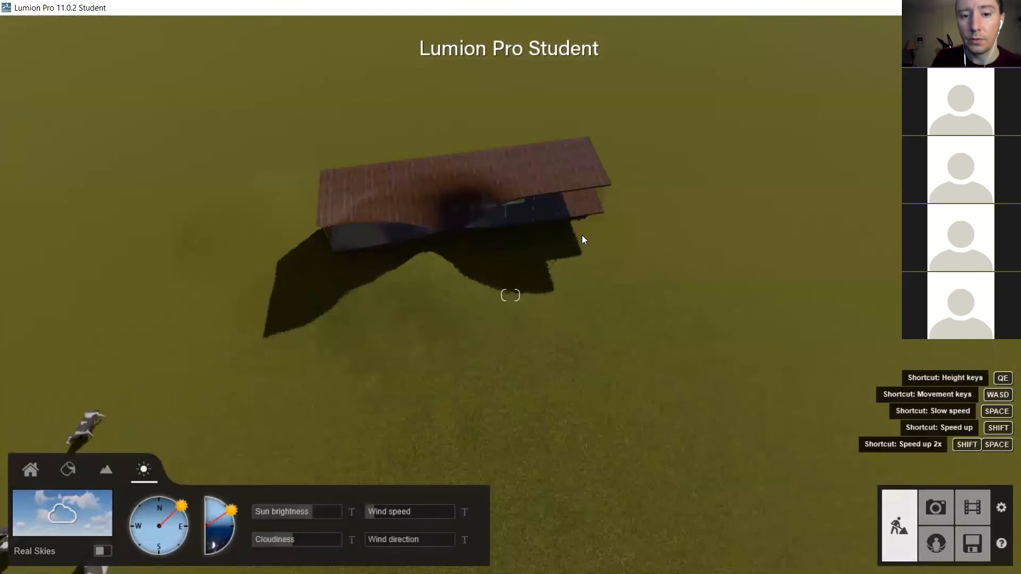
key(w)
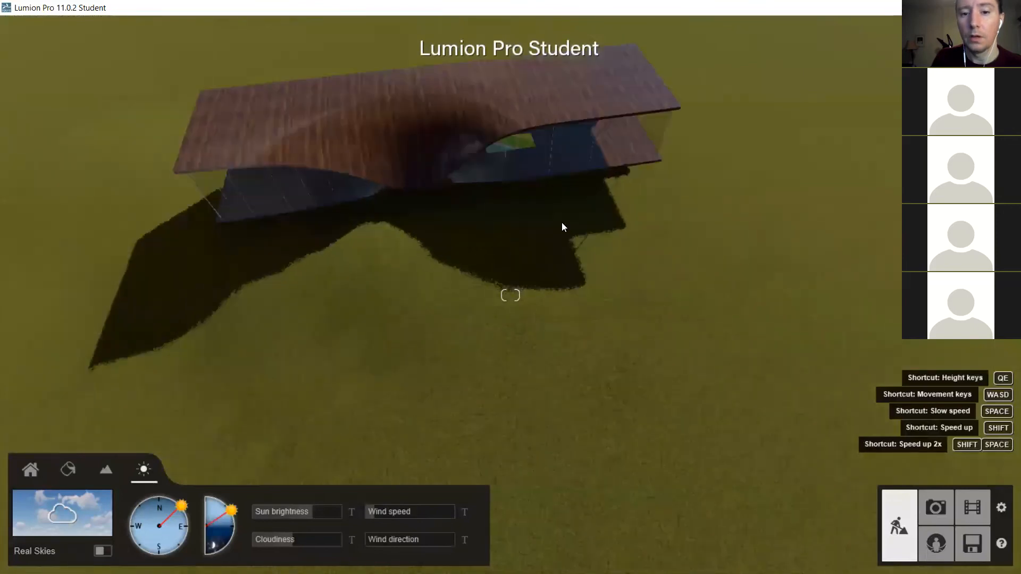
right_drag(575, 319, 575, 241)
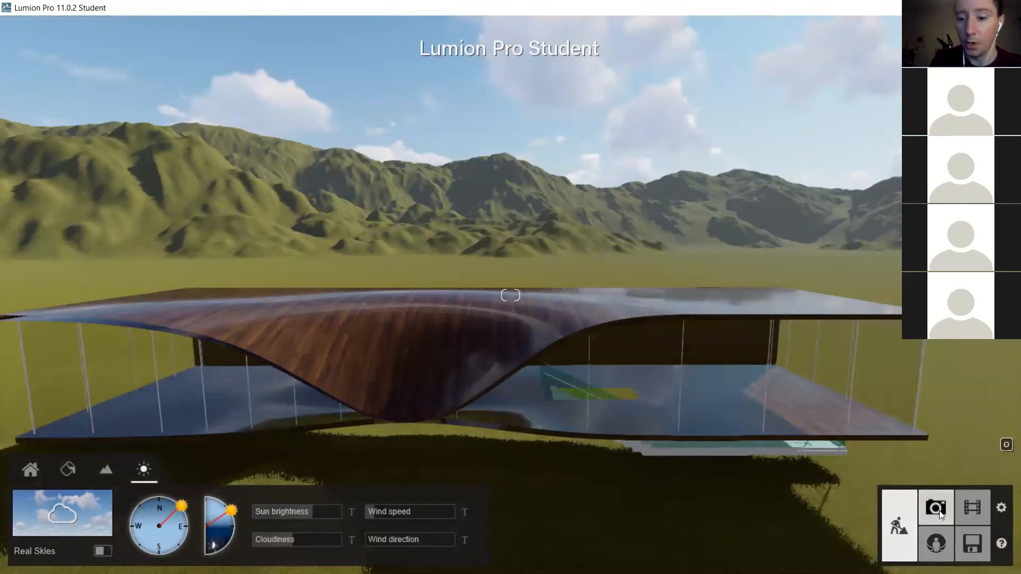
In Photo mode, frame the raised glazed end of the building from about 1.9 m camera height and store it as photo 1.
click(939, 509)
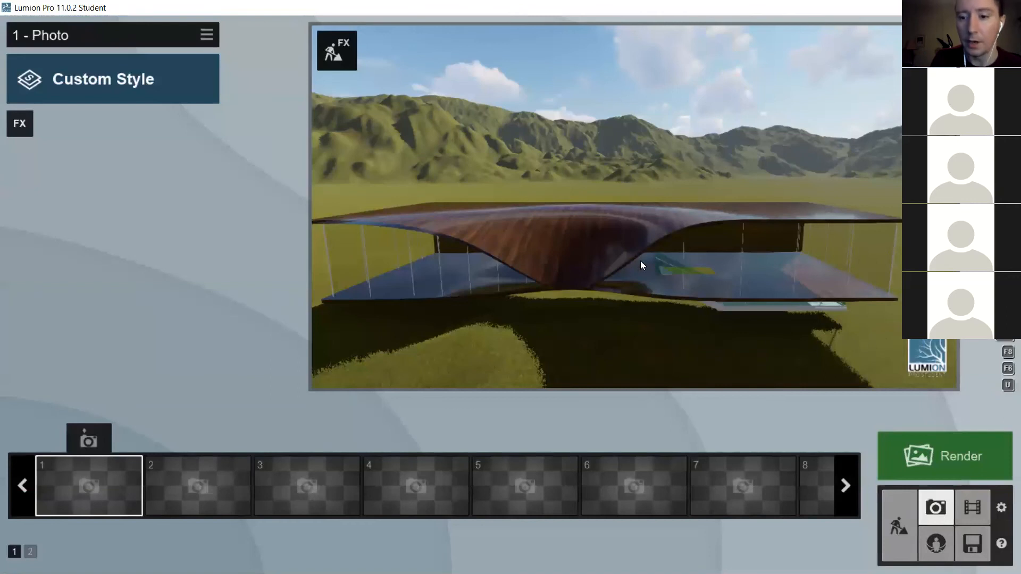
right_drag(641, 262, 771, 343)
right_drag(675, 290, 693, 299)
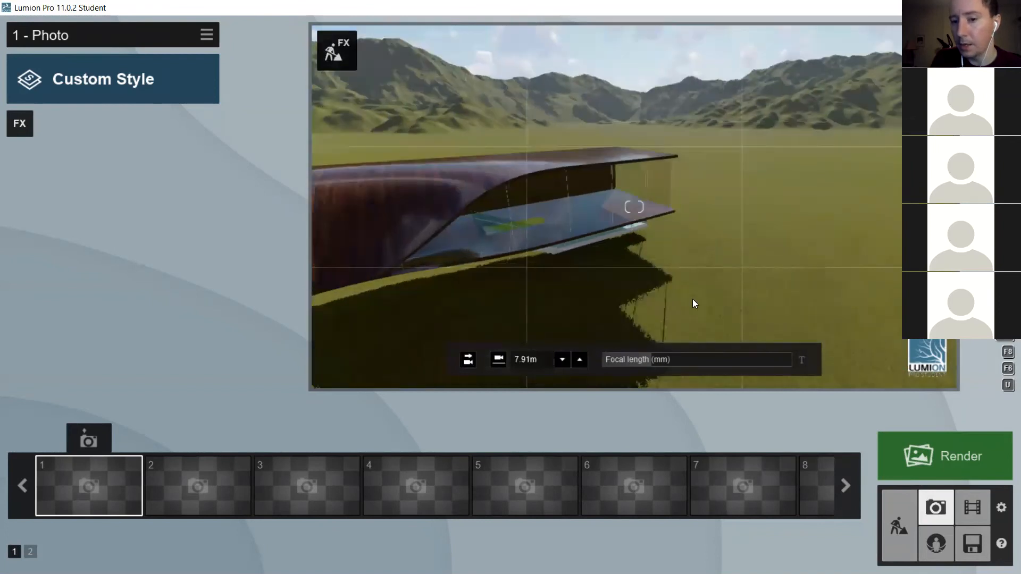
key(w)
key(w)
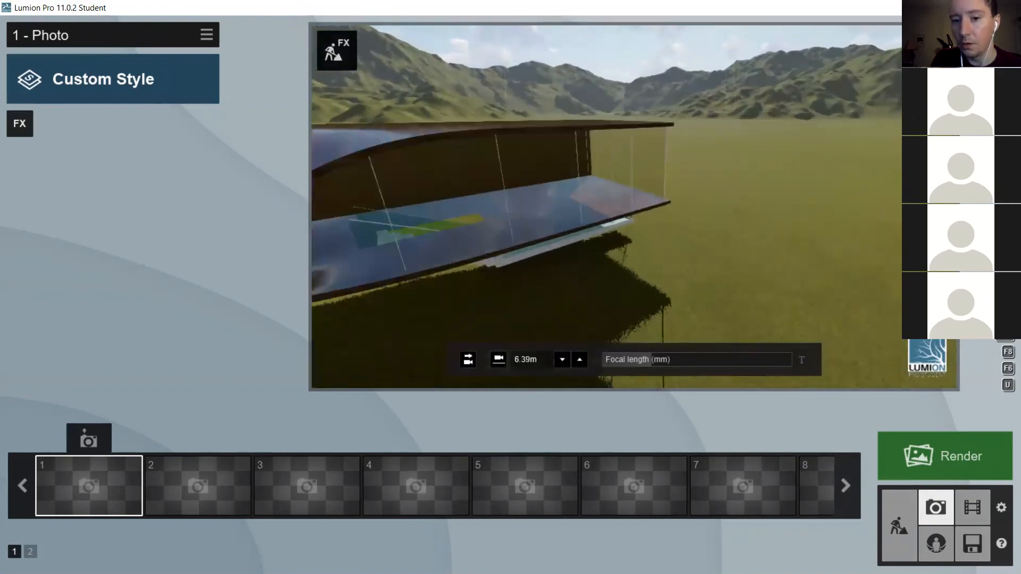
right_drag(744, 287, 659, 258)
key(w)
key(s)
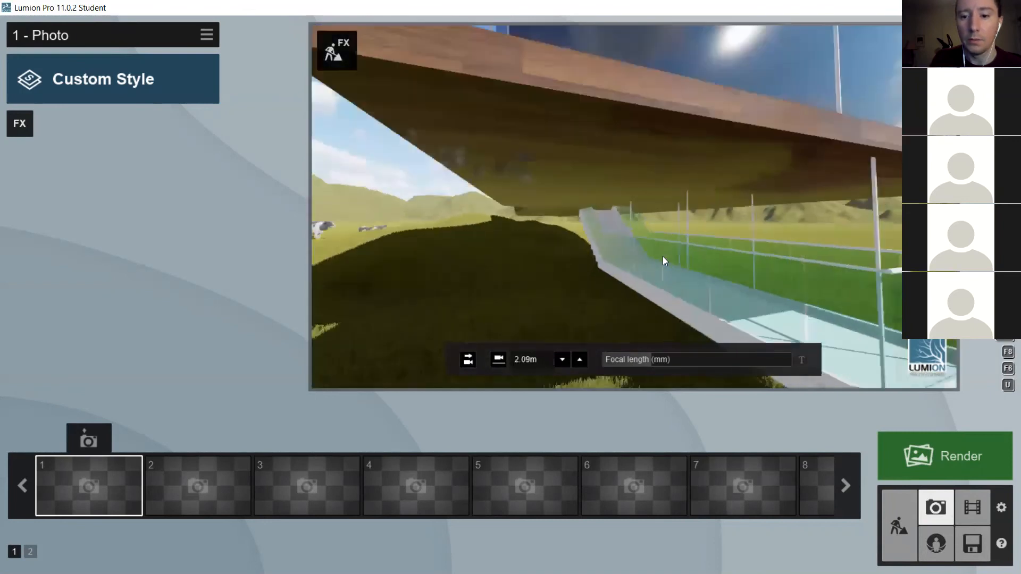
key(s)
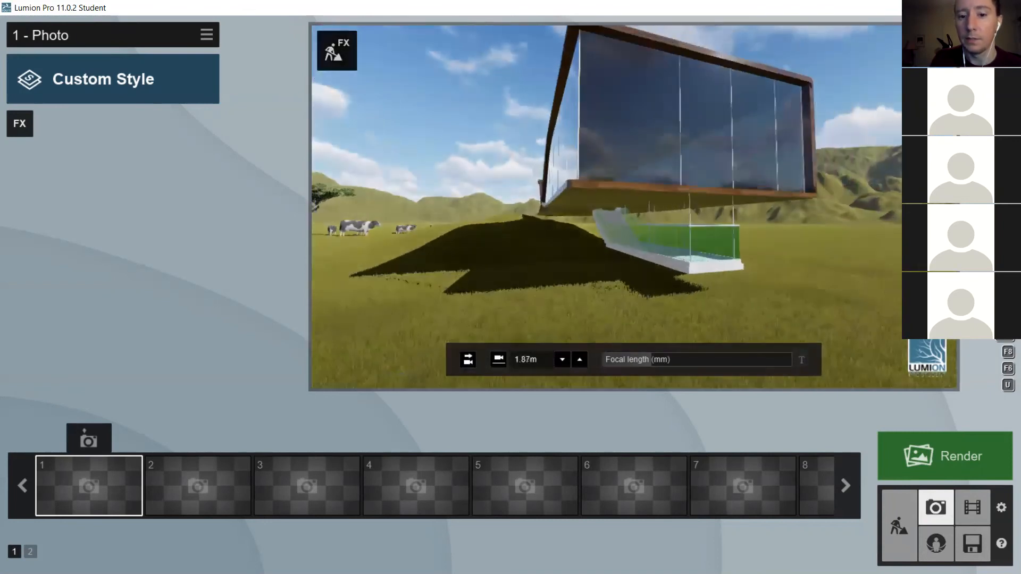
right_drag(671, 213, 675, 202)
key(s)
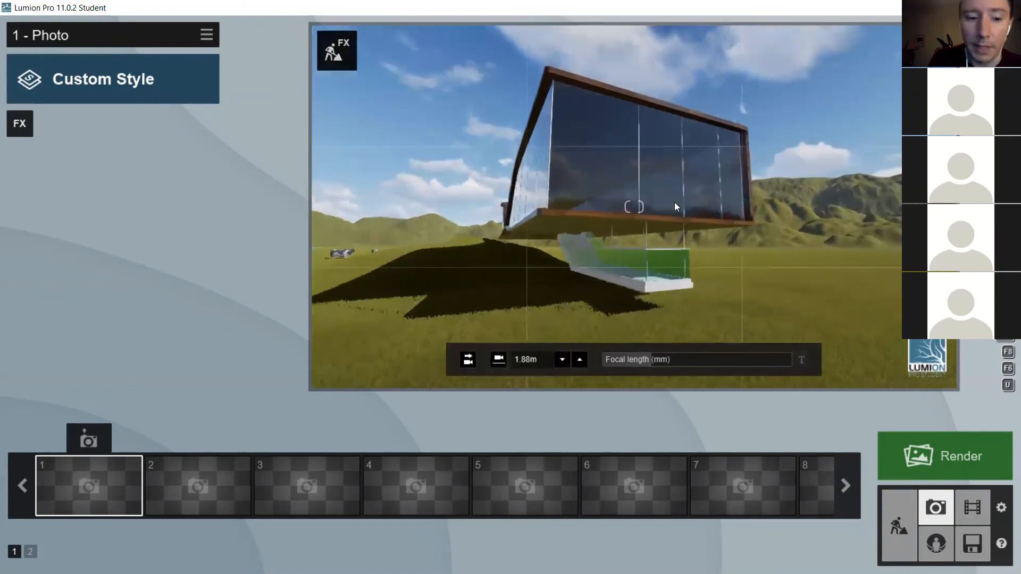
click(101, 440)
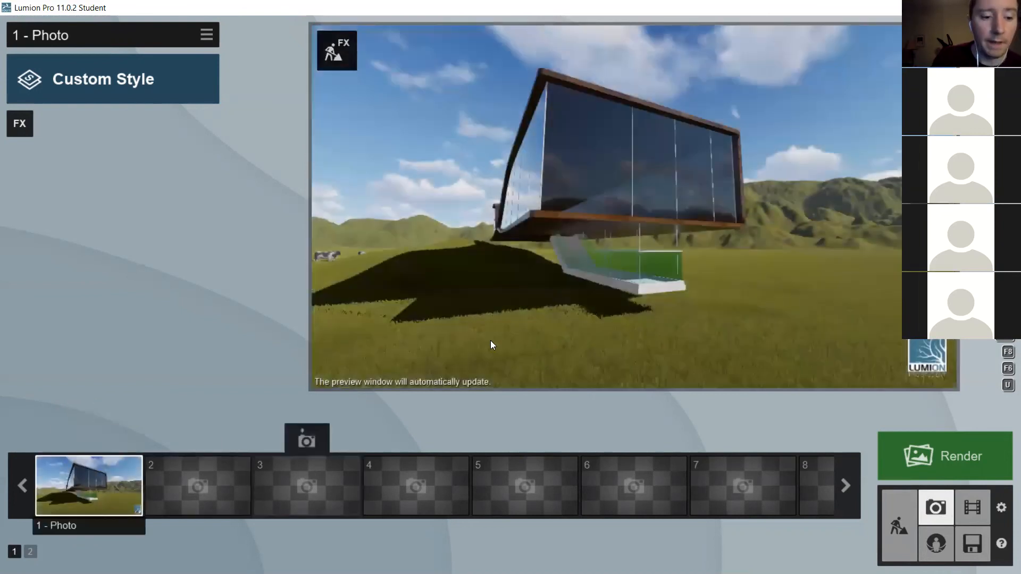
Frame an interior view along the wooden floor towards the tree and cows, and store it as photo 2.
scroll(588, 160, up, 5)
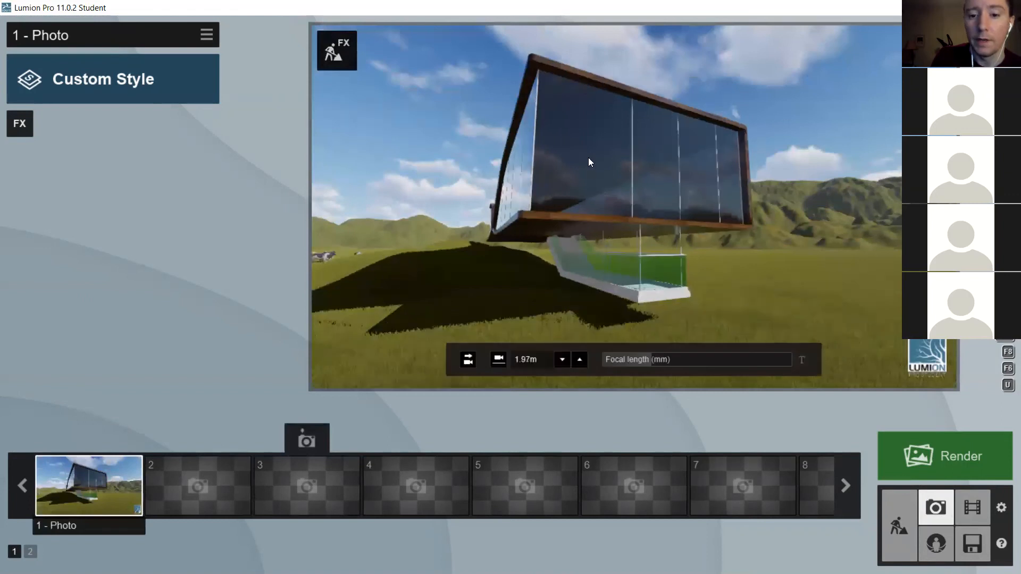
key(w)
right_drag(600, 158, 630, 214)
key(w)
key(w)
key(q)
key(s)
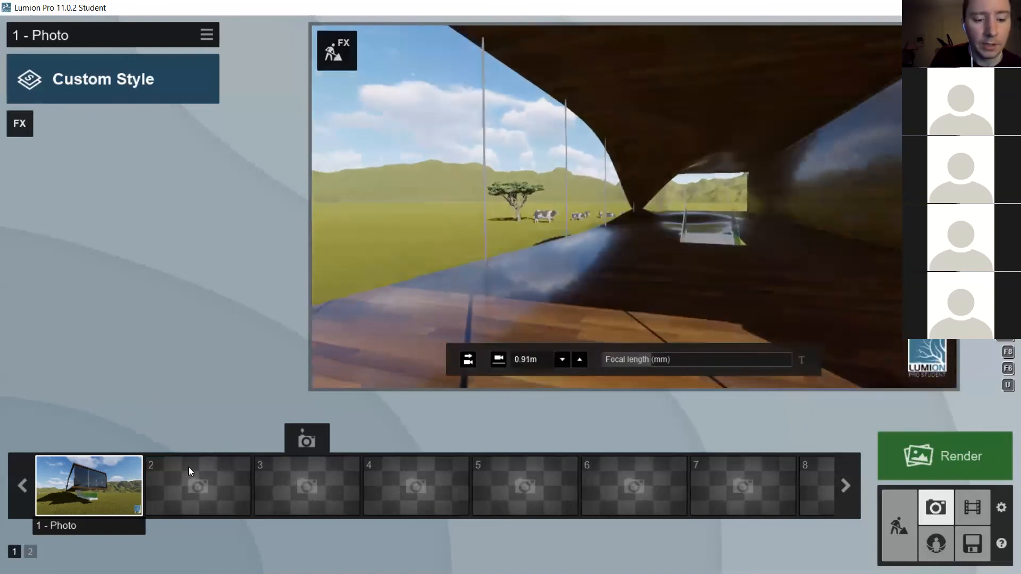
click(188, 467)
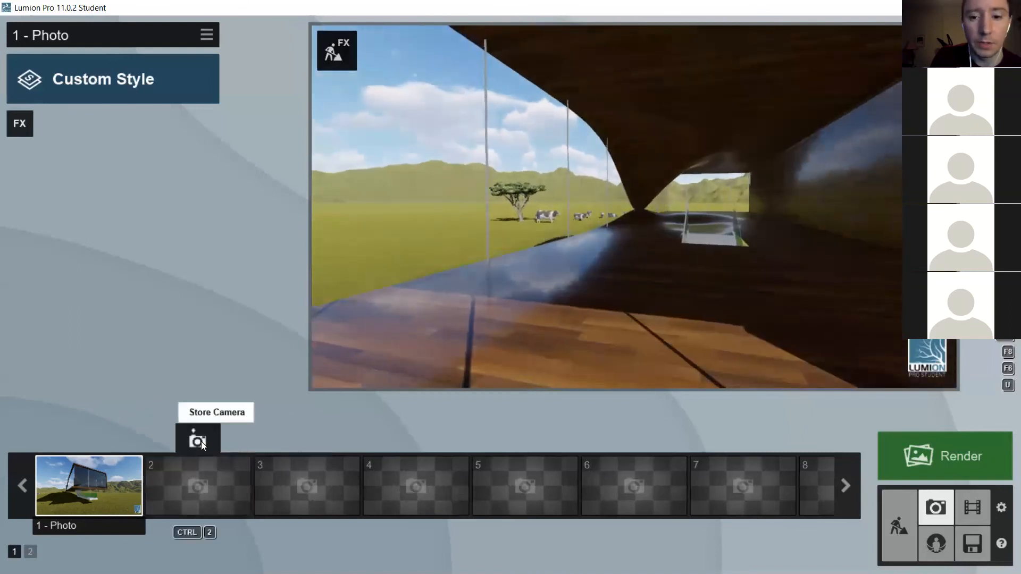
click(201, 442)
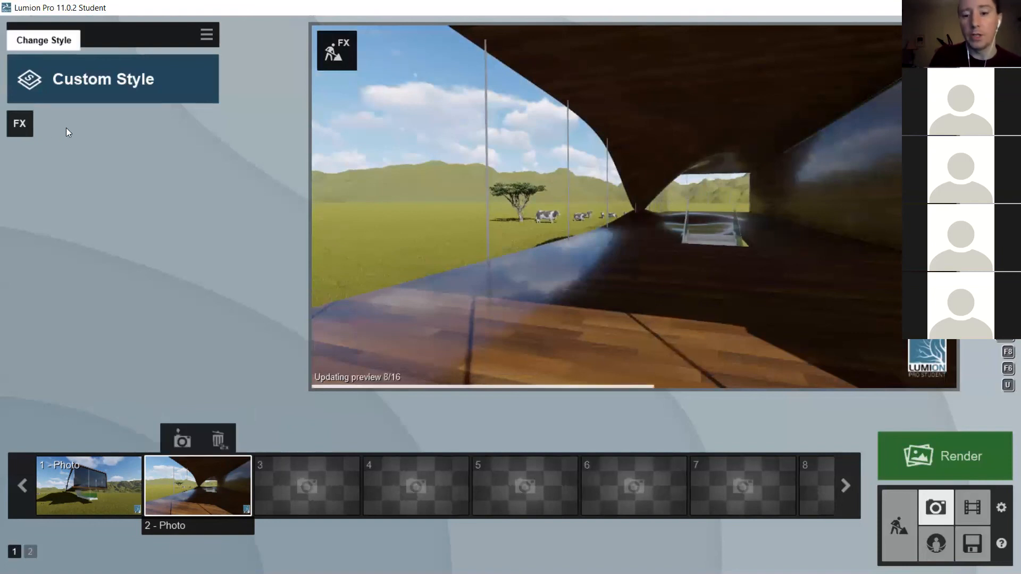
Add the Sun effect to photo 2.
click(21, 122)
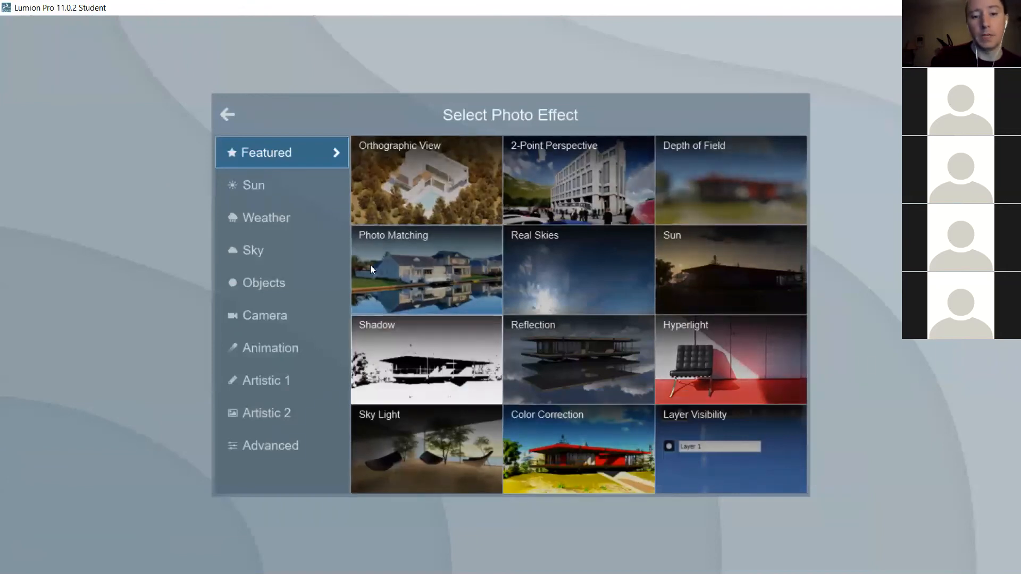
click(724, 264)
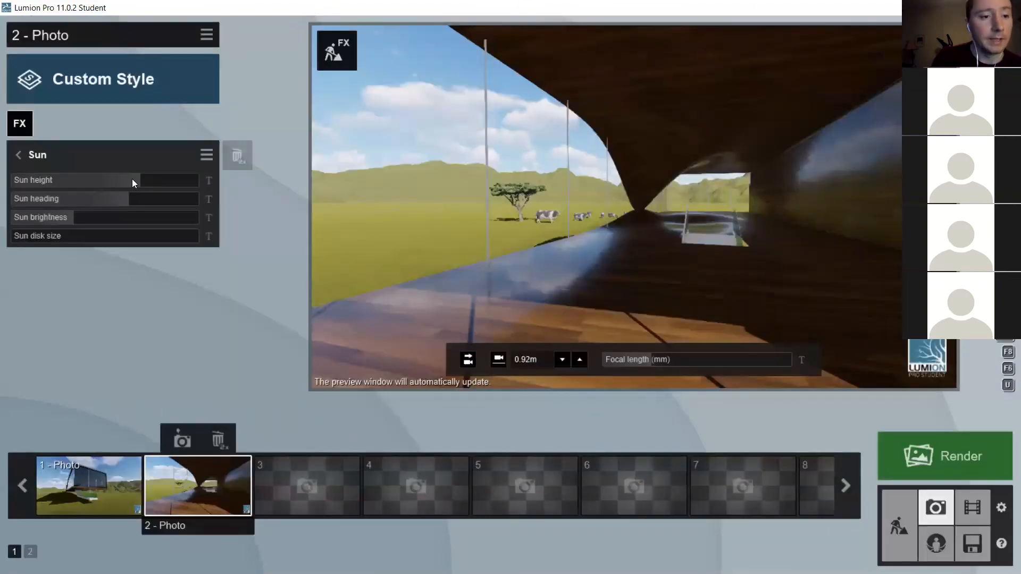
mouse_move(90, 184)
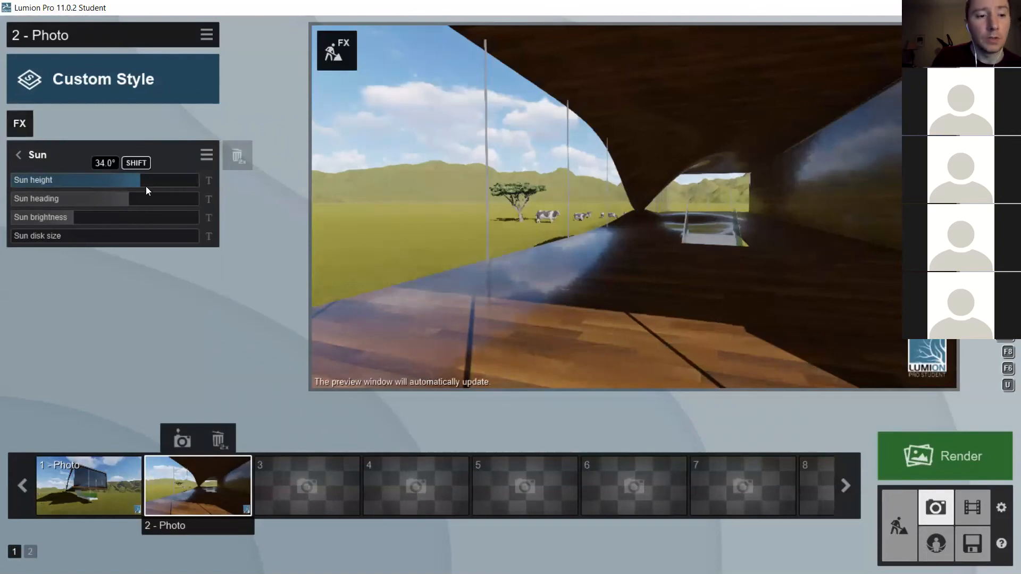
Lower the sun height in photo 2 until the sun sits near the horizon for a dusk sky with pink clouds.
drag(50, 185, 13, 182)
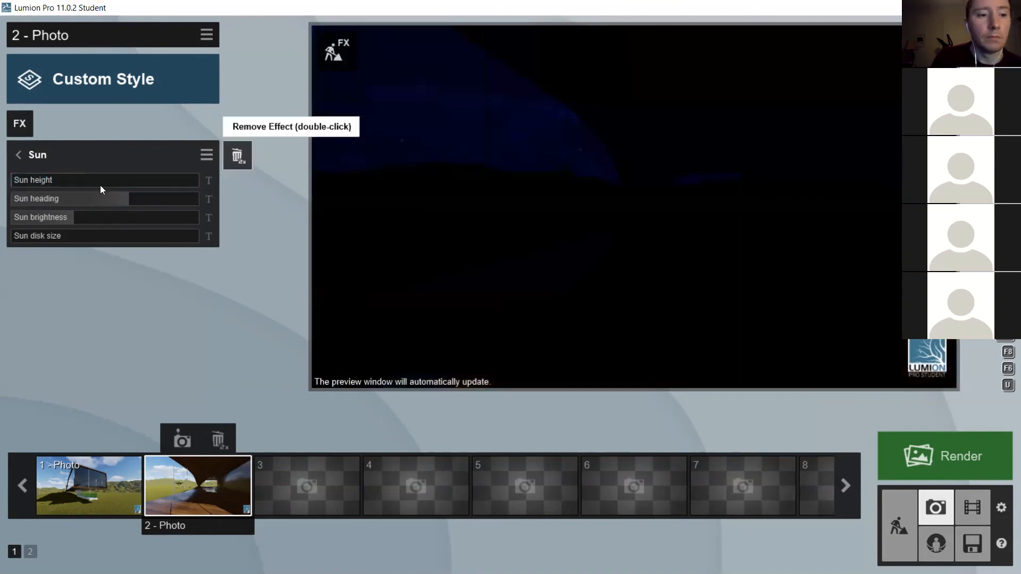
click(43, 180)
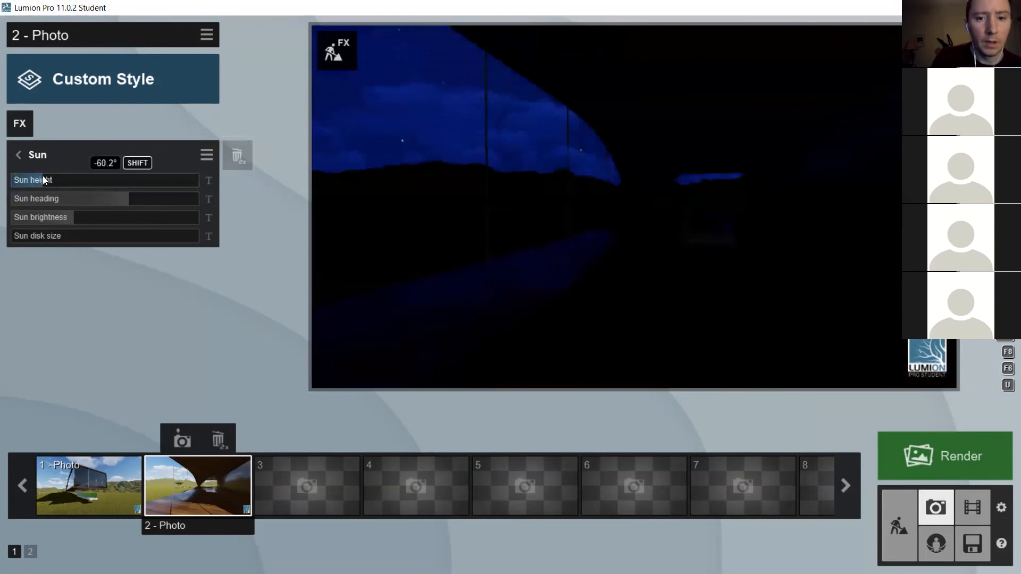
click(107, 180)
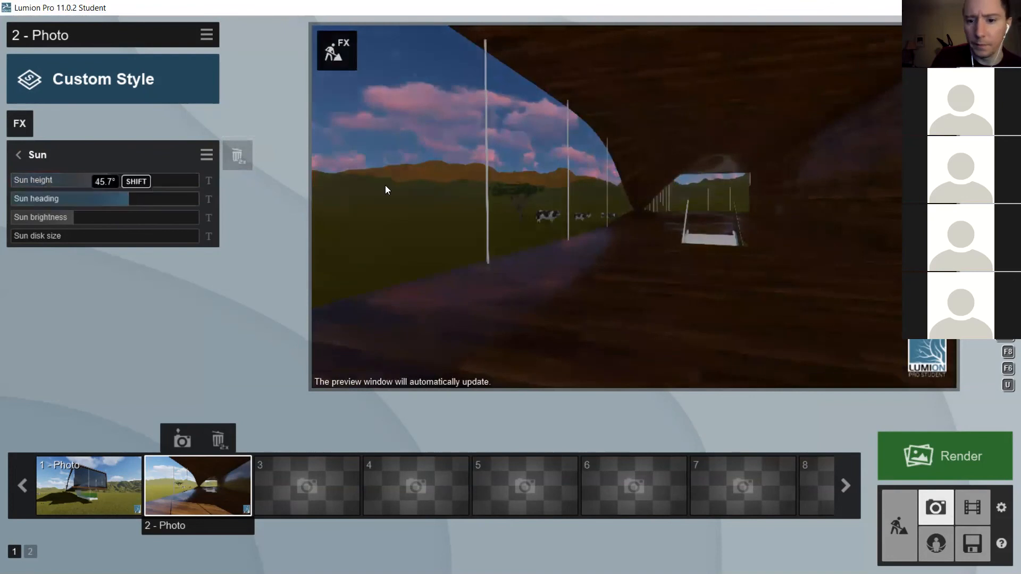
Recall photo 1 and photo 2 in turn to compare their lighting, and return to Build mode.
mouse_move(103, 486)
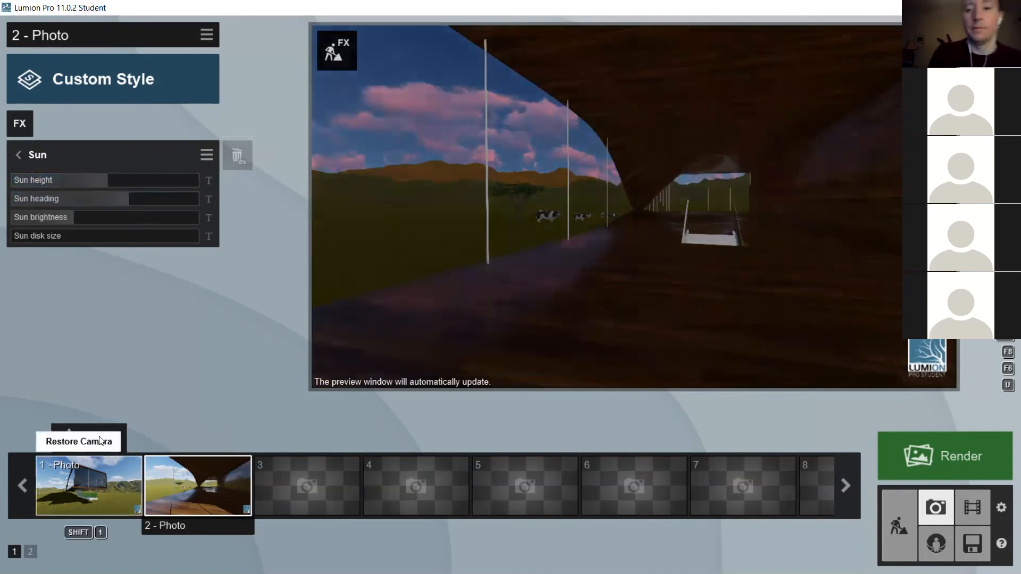
click(103, 486)
mouse_move(212, 486)
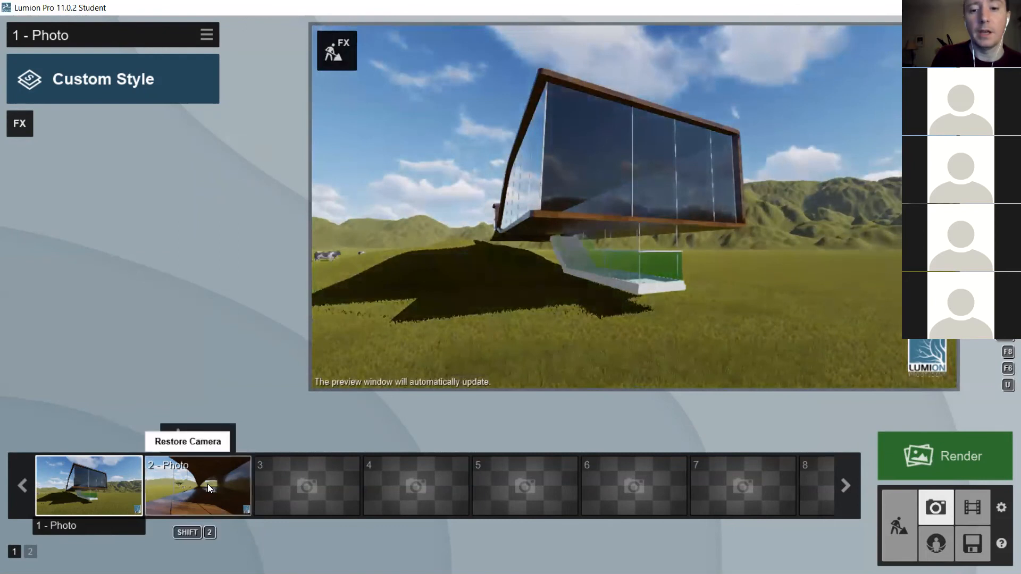
click(208, 484)
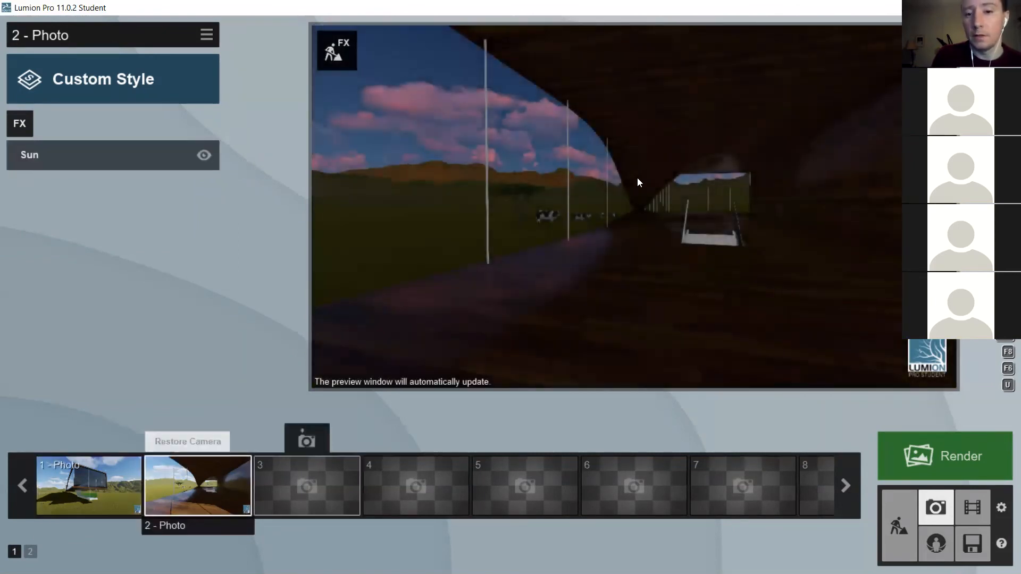
mouse_move(635, 167)
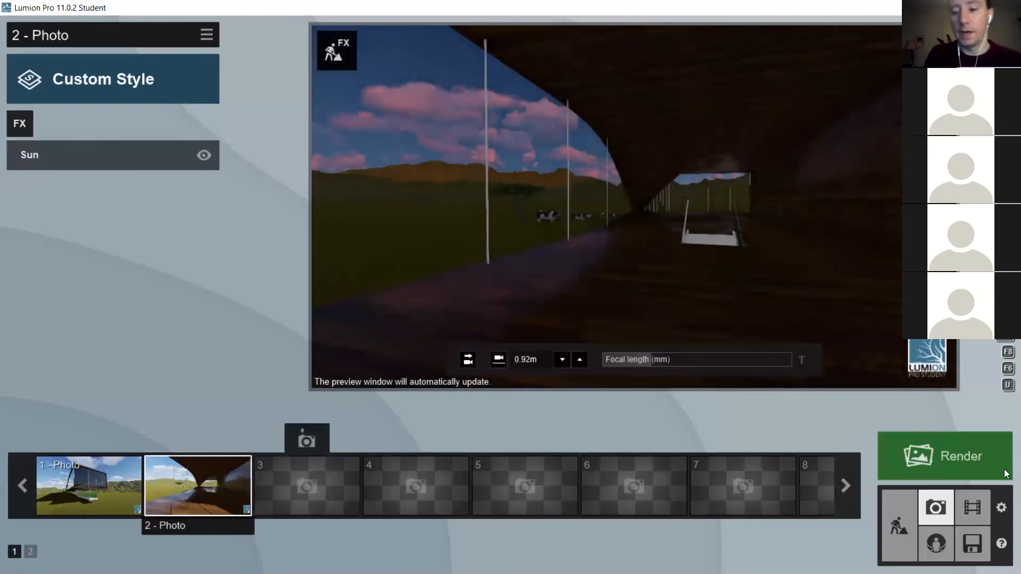
click(898, 538)
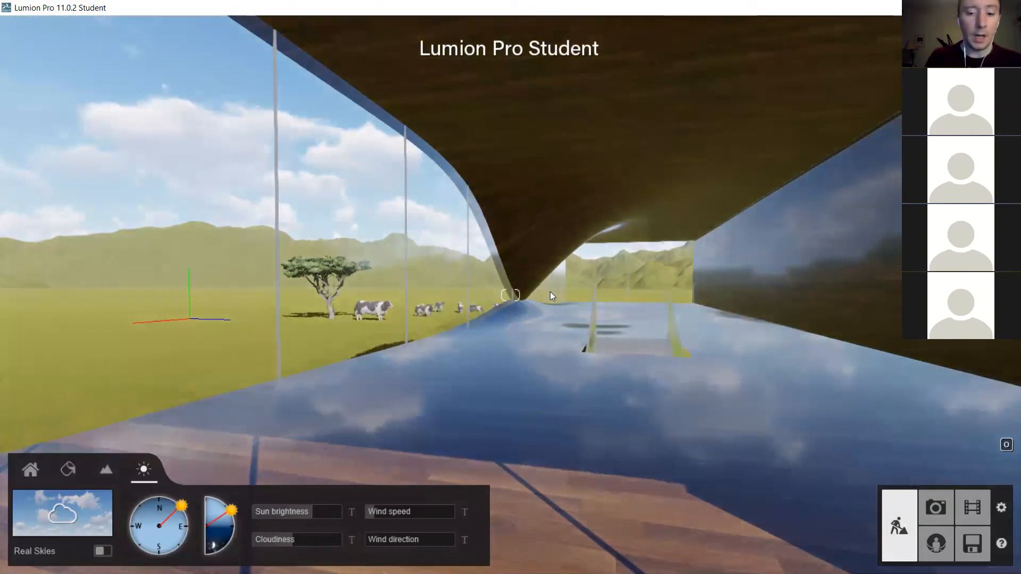
click(945, 508)
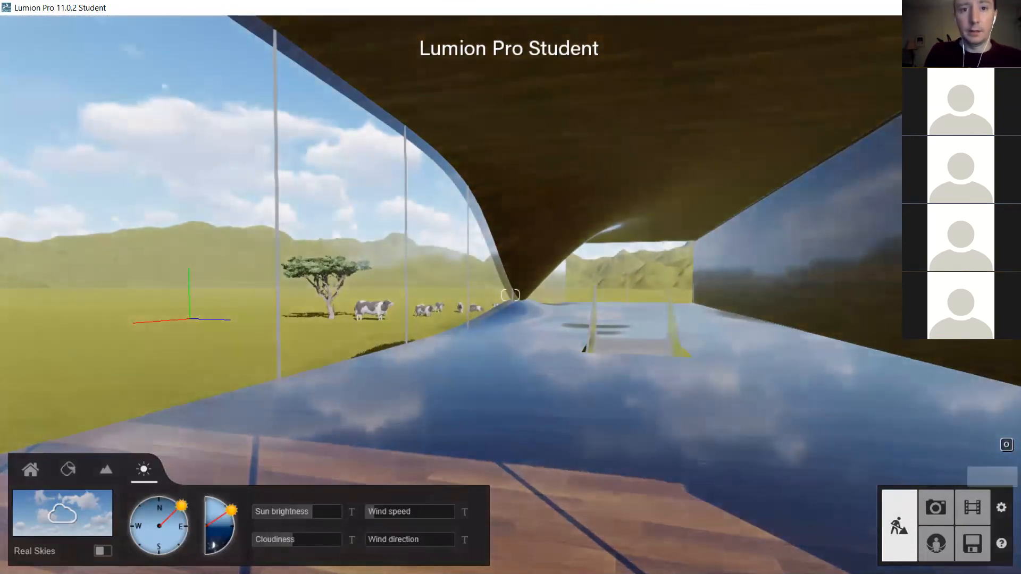
Switch to Rhino and delete the glass polysurface enclosing the building end above the stairs.
key(alt+Tab)
scroll(571, 370, up, 5)
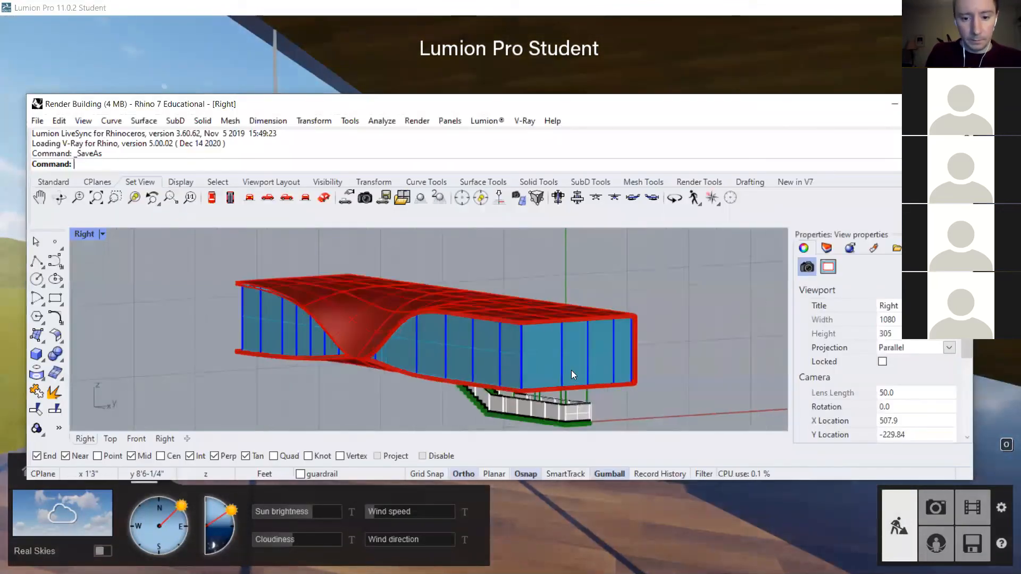
click(522, 358)
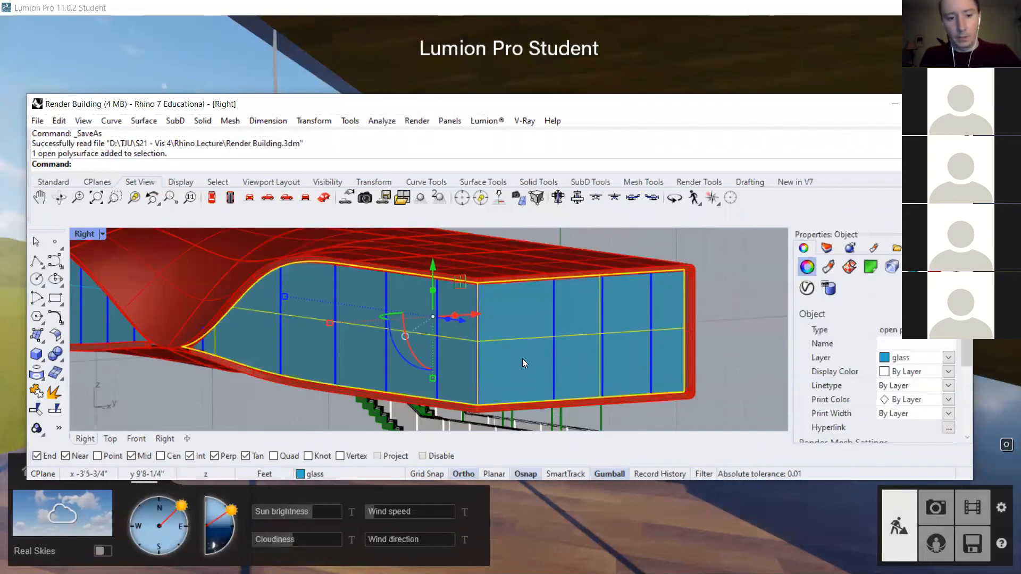
key(Delete)
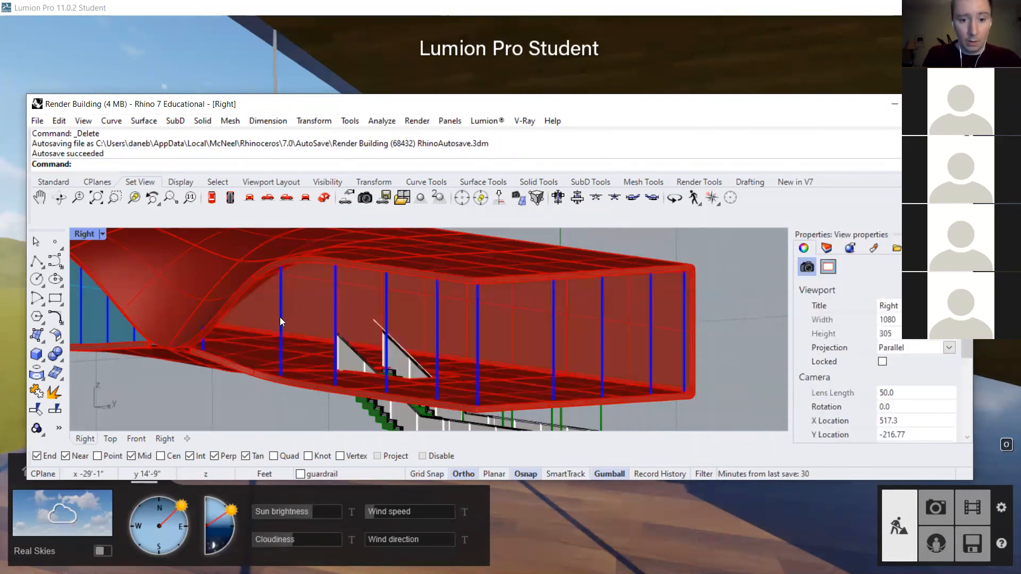
Turn off the mullions layer in the Rhino model.
click(826, 248)
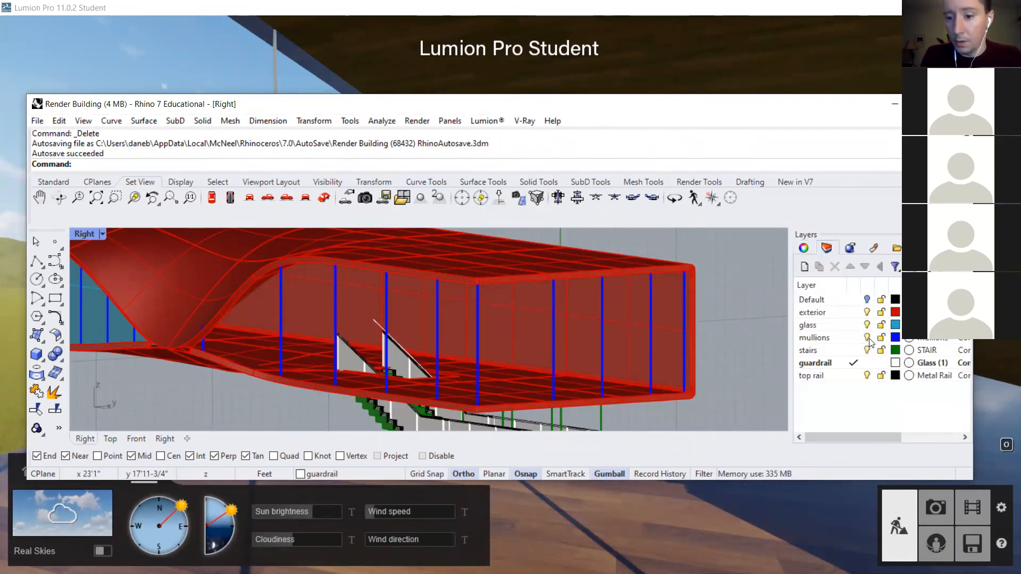
click(867, 337)
right_drag(715, 312, 686, 322)
right_drag(694, 302, 691, 340)
Save the modified Rhino model under the new name Render Buildingv2 in the Rhino Lecture folder.
click(38, 121)
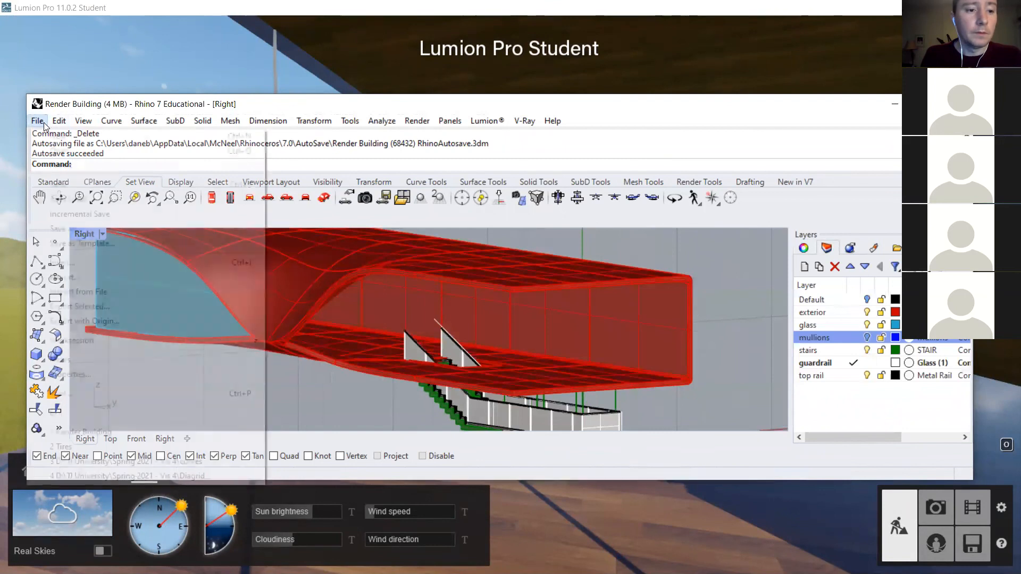
click(93, 229)
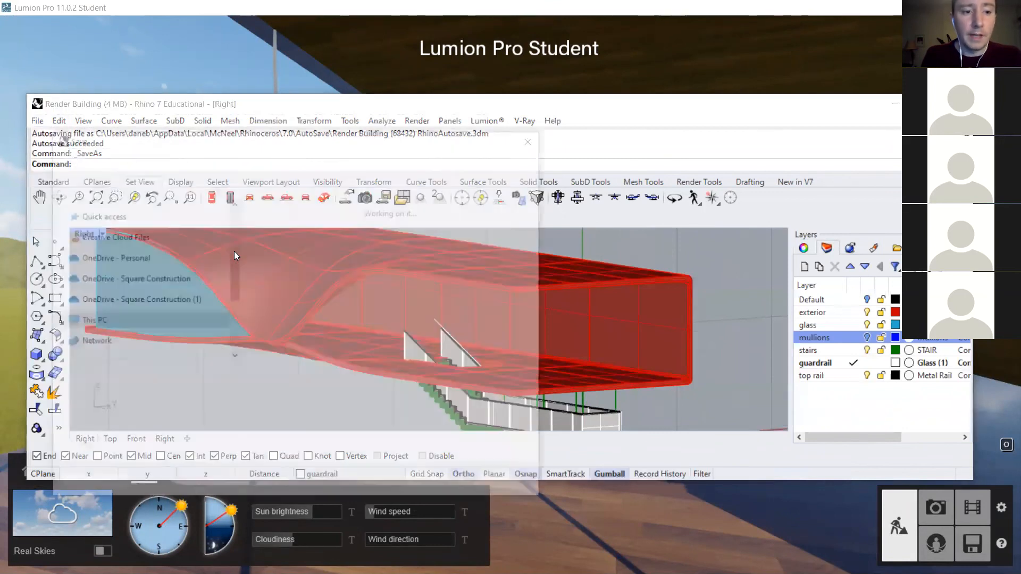
click(202, 378)
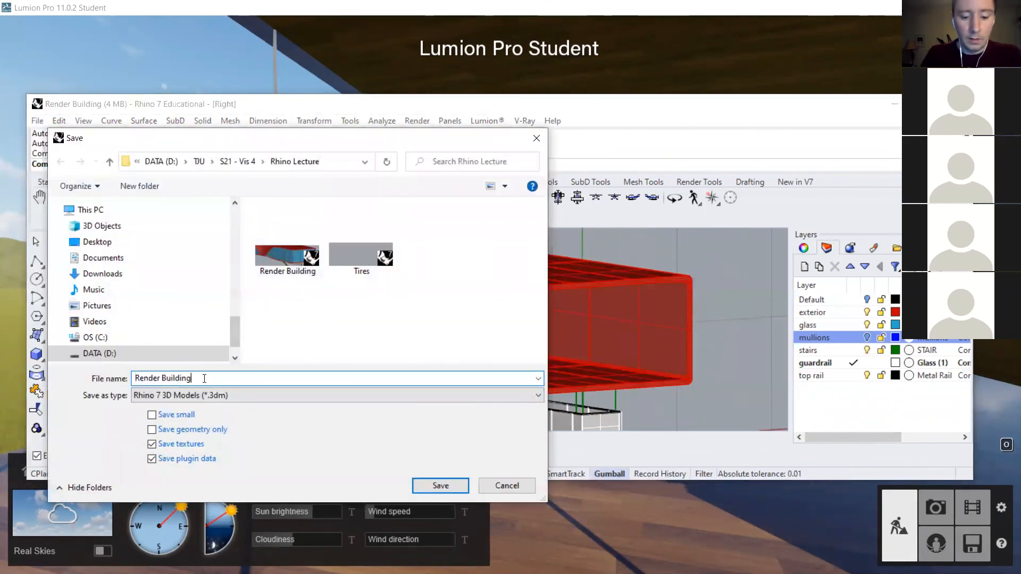
key(Return)
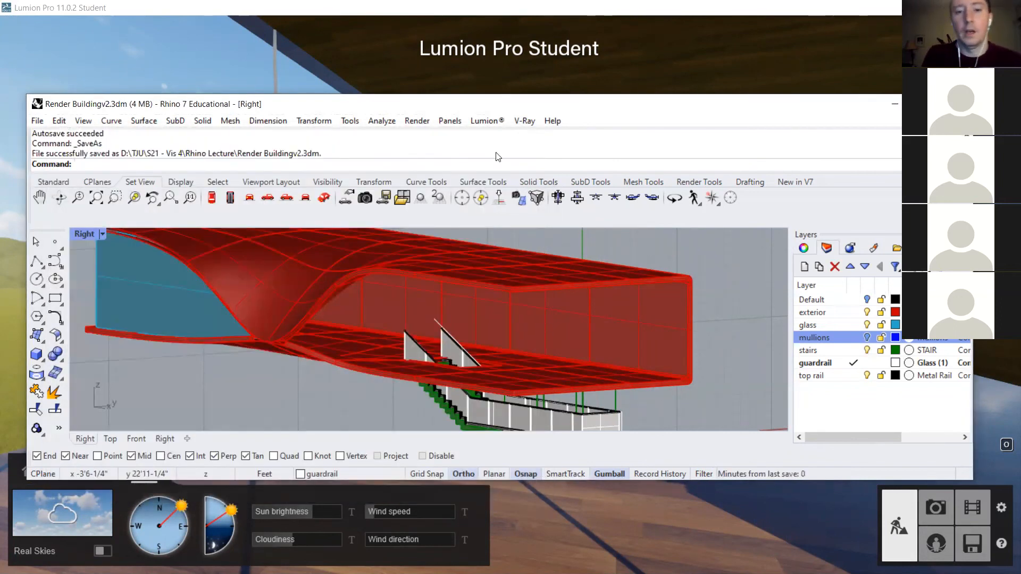
Export the model as a COLLADA file named Render Building_v2 in the Rhino Lecture folder.
click(486, 120)
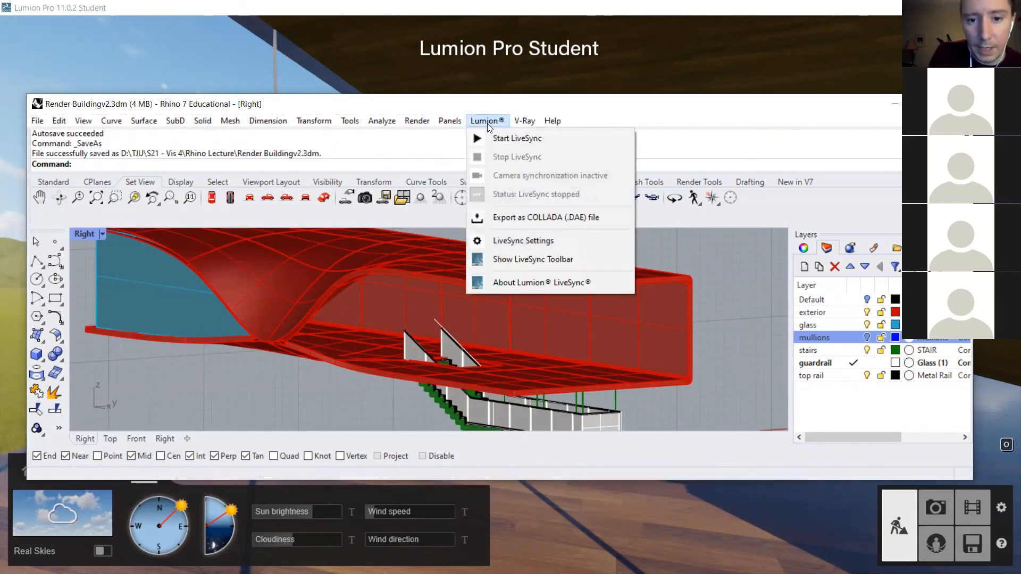
click(538, 221)
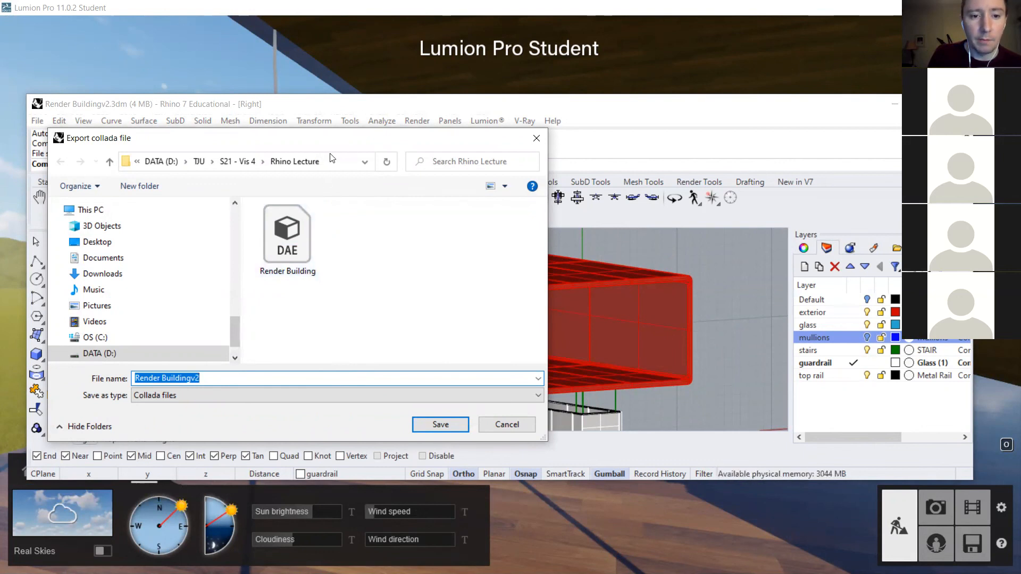
click(231, 375)
drag(231, 376, 232, 378)
click(237, 377)
text(_)
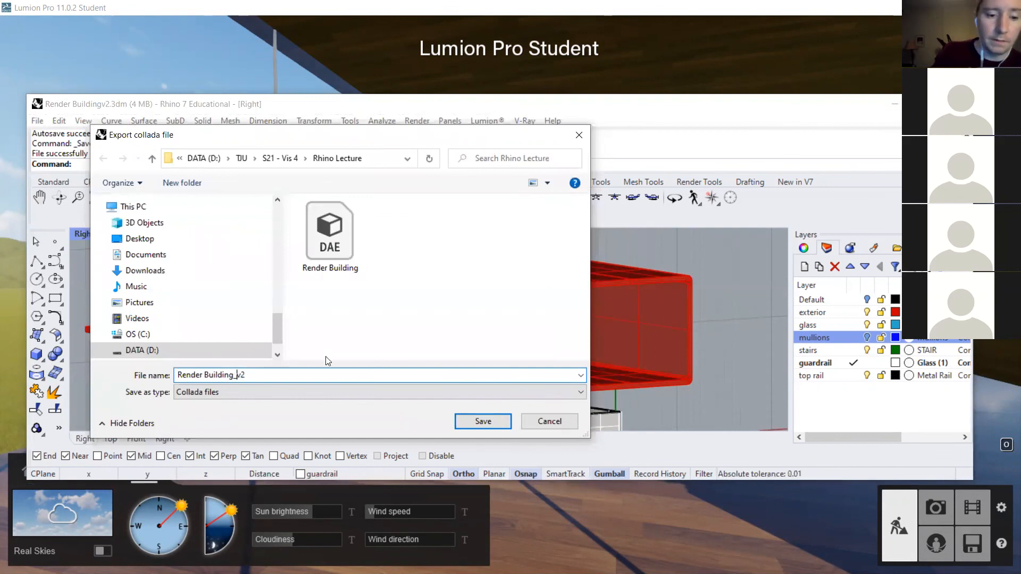
click(482, 422)
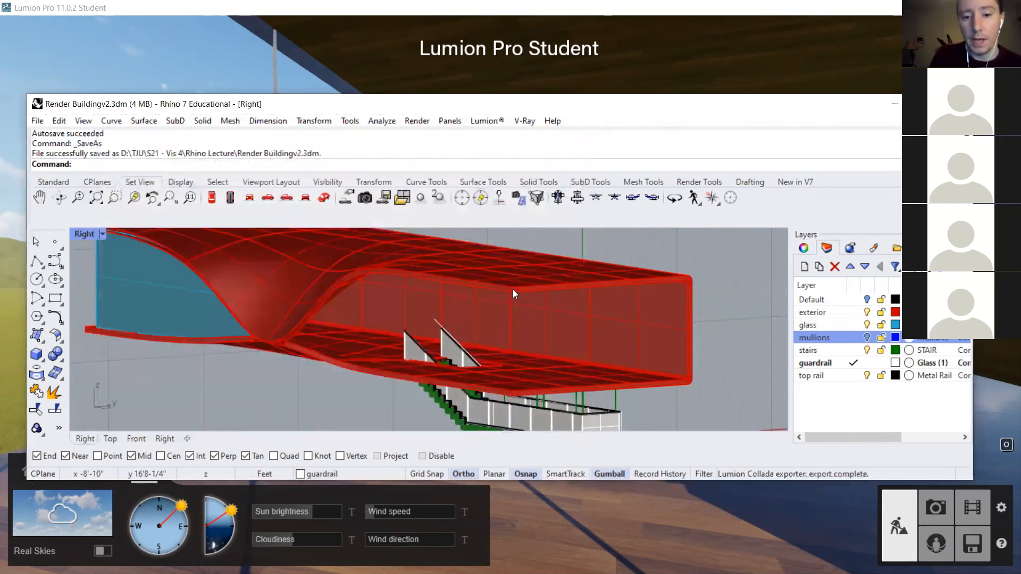
Switch to Lumion and re-import the building model from the new file Render Building_v2.
click(745, 32)
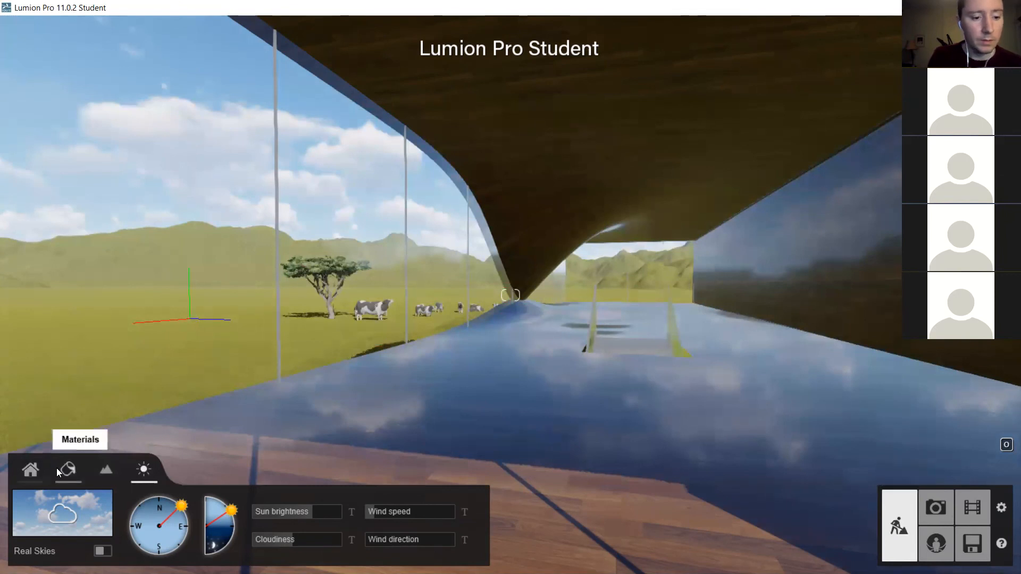
click(31, 479)
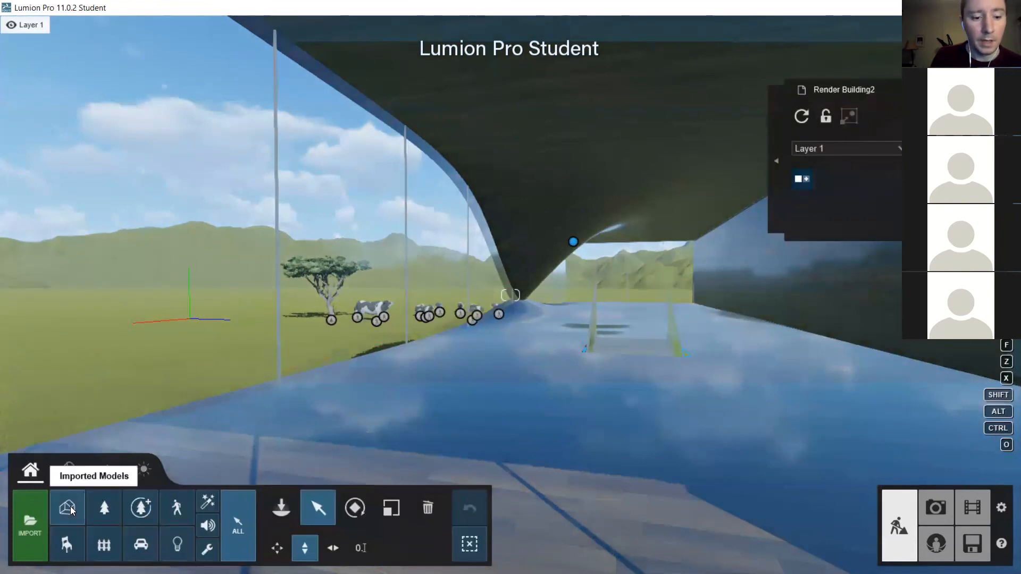
click(70, 506)
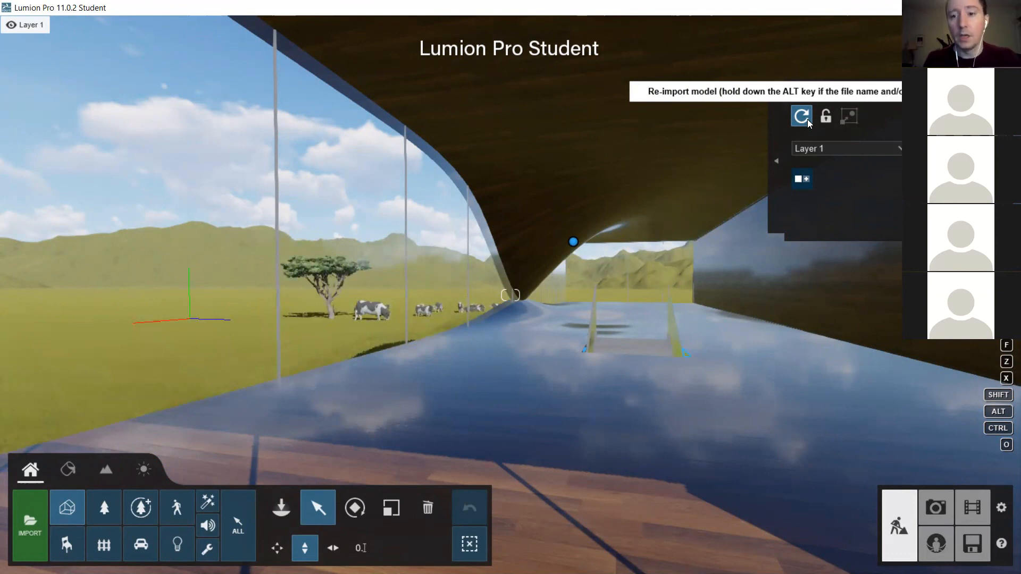
key(alt)
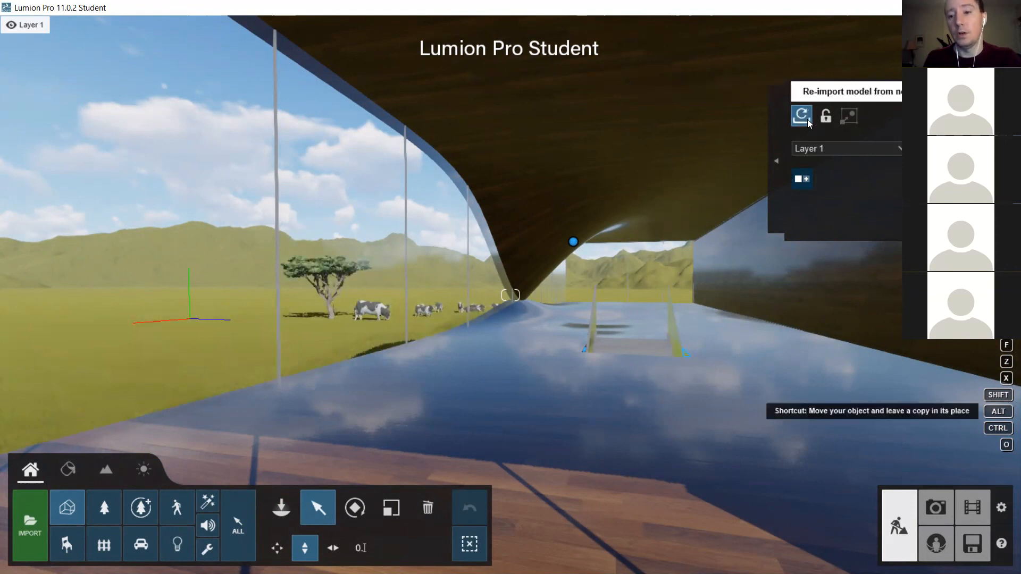
alt+click(807, 119)
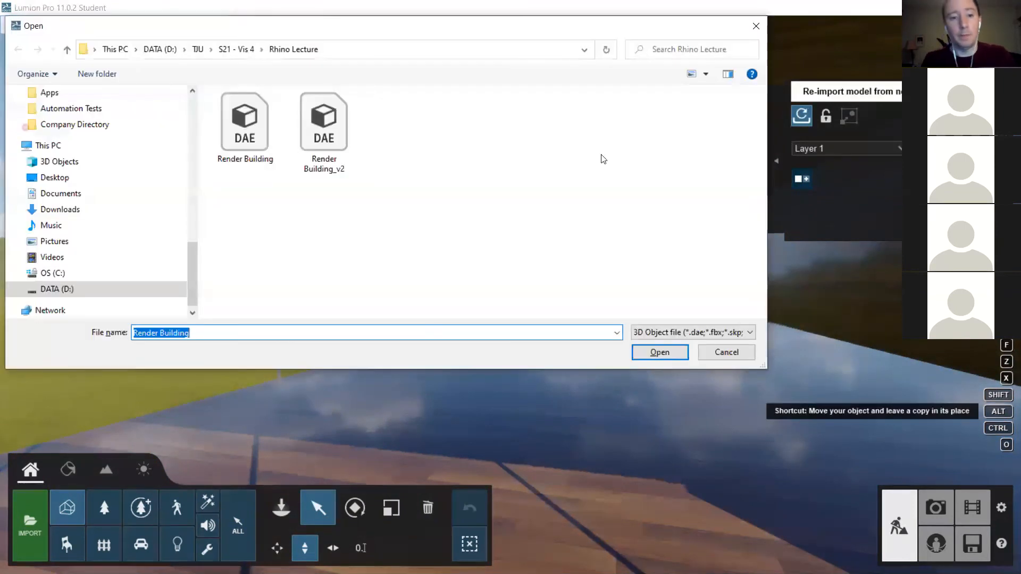
click(327, 141)
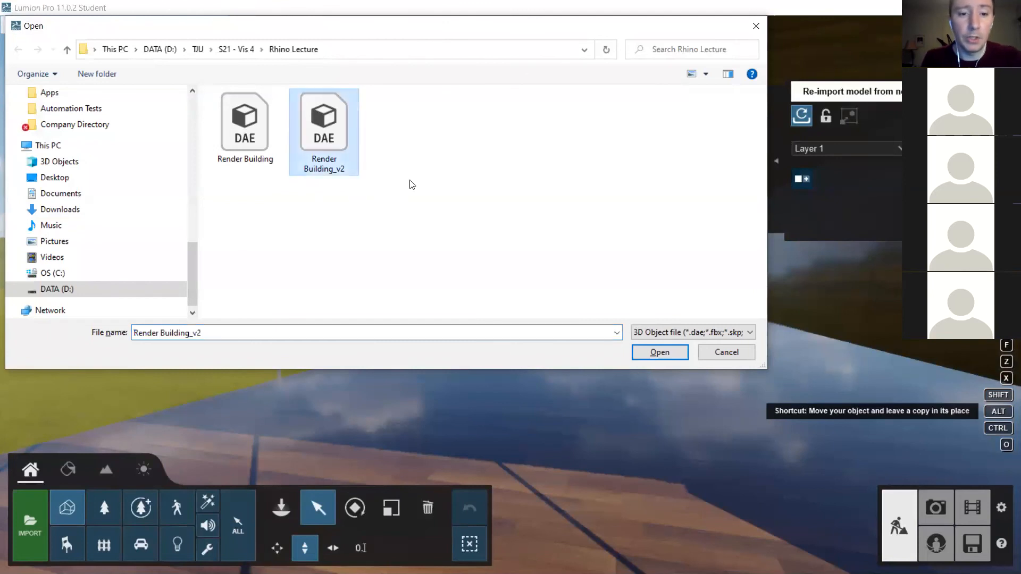
click(674, 351)
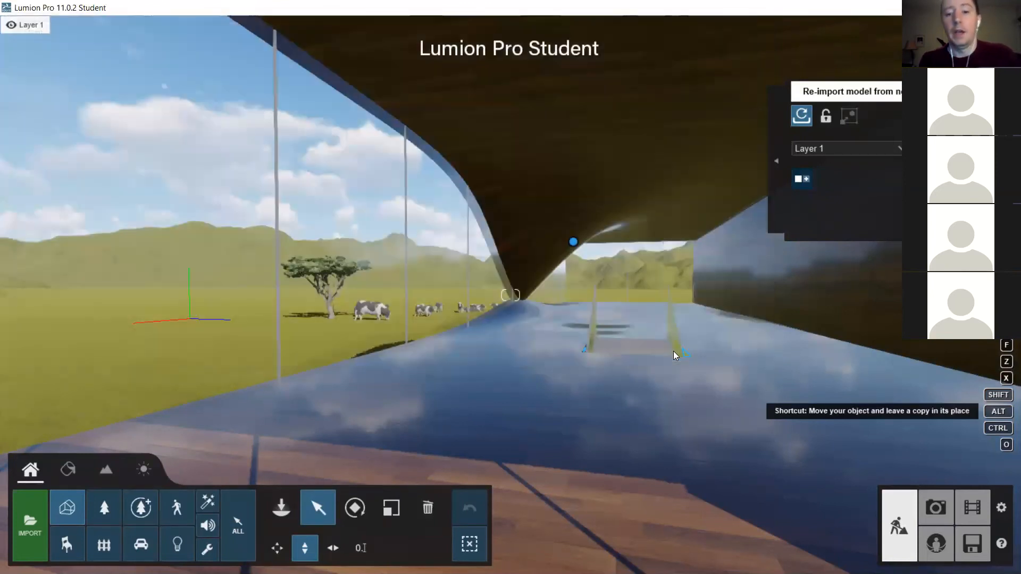